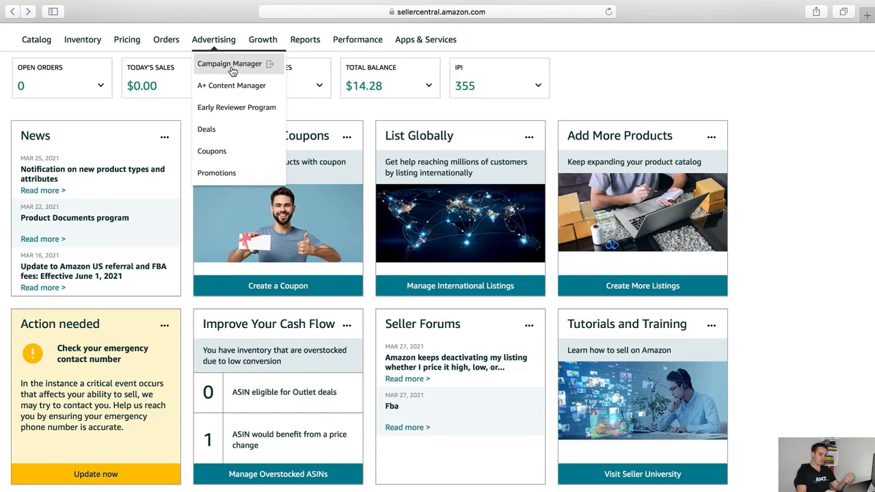
Open Campaign Manager from the Advertising menu in Seller Central
{"action": "left_click", "coordinate": [232, 70]}
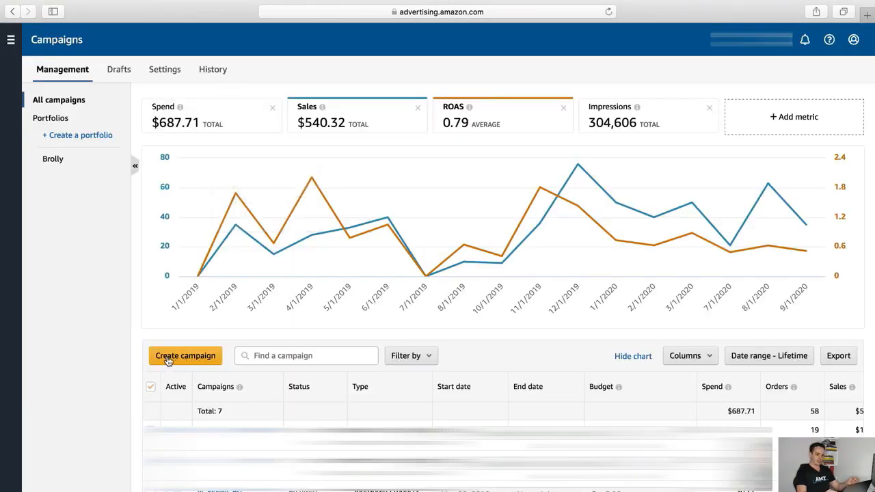
Start a new campaign and choose the Sponsored Products type
{"action": "left_click", "coordinate": [192, 362]}
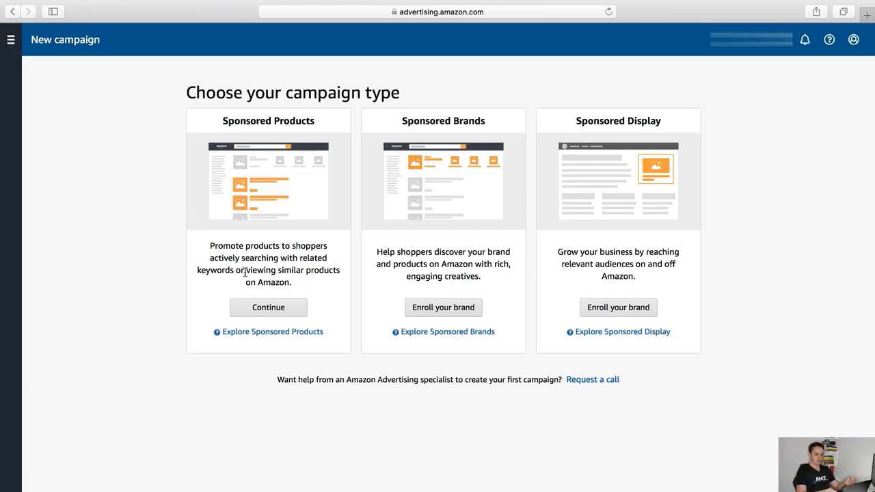
{"action": "left_click", "coordinate": [271, 309]}
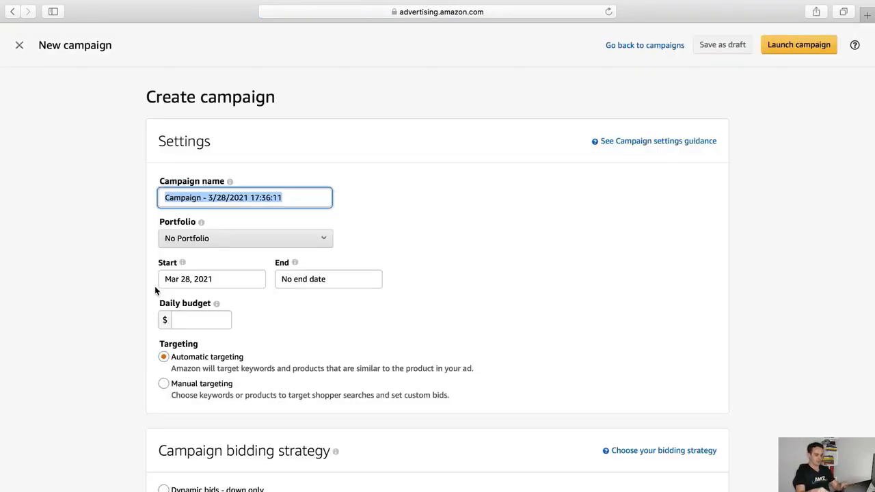
Rename the default campaign name to 'New auto campaign'
{"action": "type", "text": "New au"}
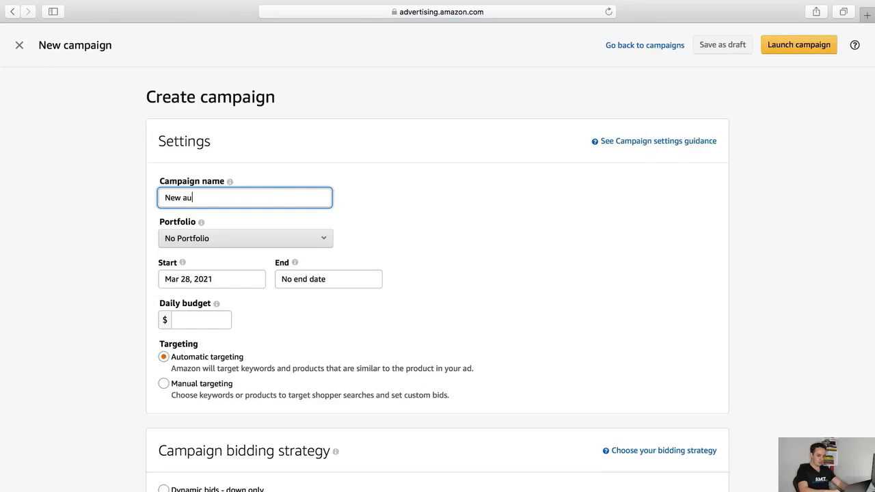
{"action": "type", "text": "to campaign"}
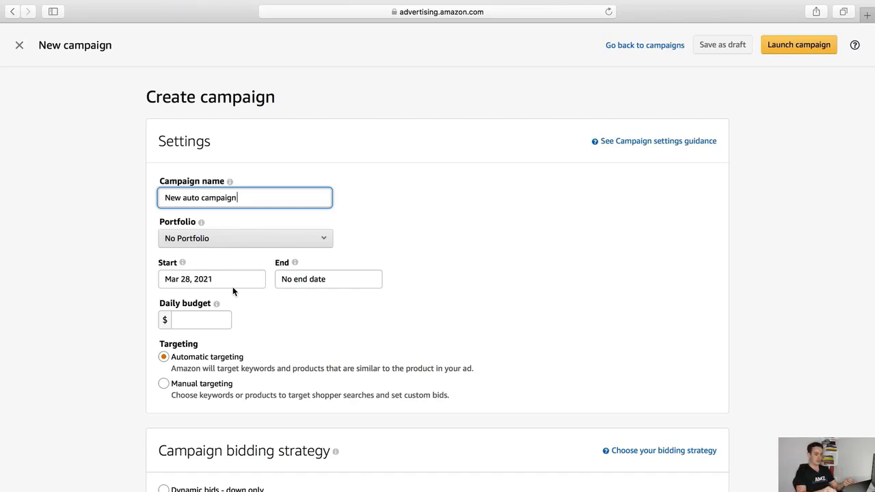
{"action": "left_click", "coordinate": [210, 323]}
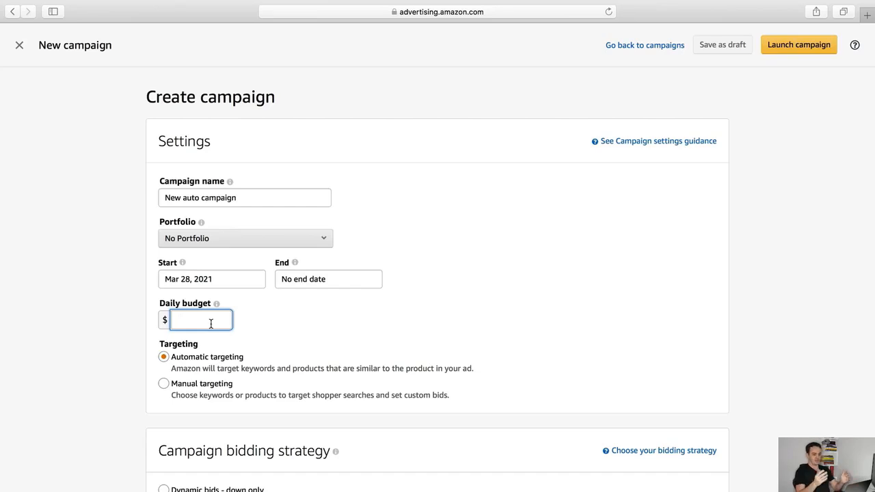
Enter a daily budget of $20 for the campaign
{"action": "type", "text": "20"}
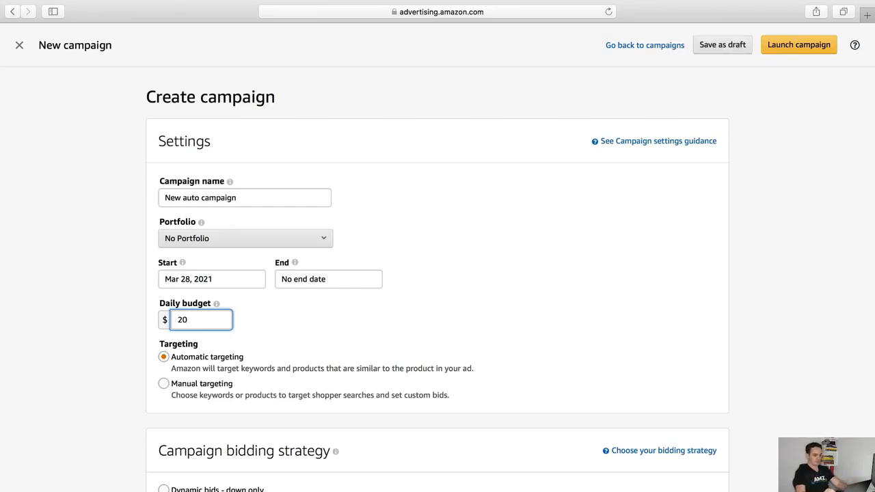
{"action": "scroll", "coordinate": [149, 342], "scroll_direction": "down", "scroll_amount": 1}
{"action": "scroll", "coordinate": [150, 343], "scroll_direction": "down", "scroll_amount": 1}
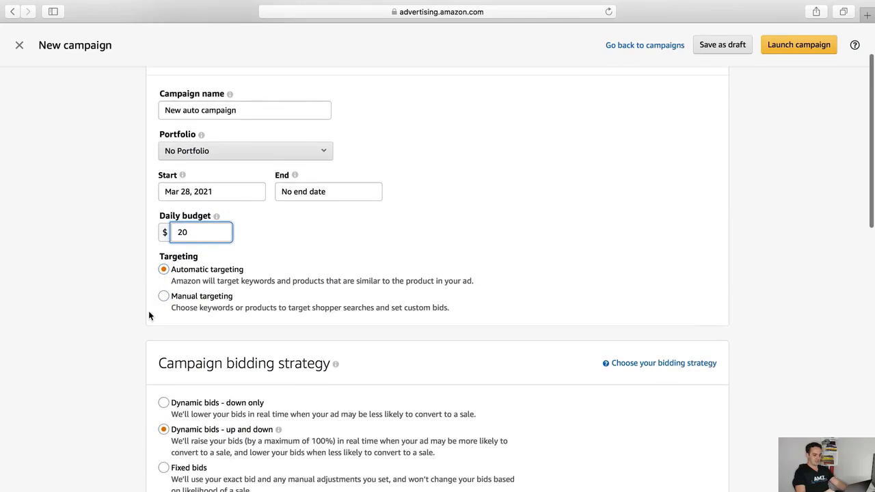
Select the 'Dynamic bids - down only' campaign bidding strategy
{"action": "scroll", "coordinate": [150, 312], "scroll_direction": "down", "scroll_amount": 3}
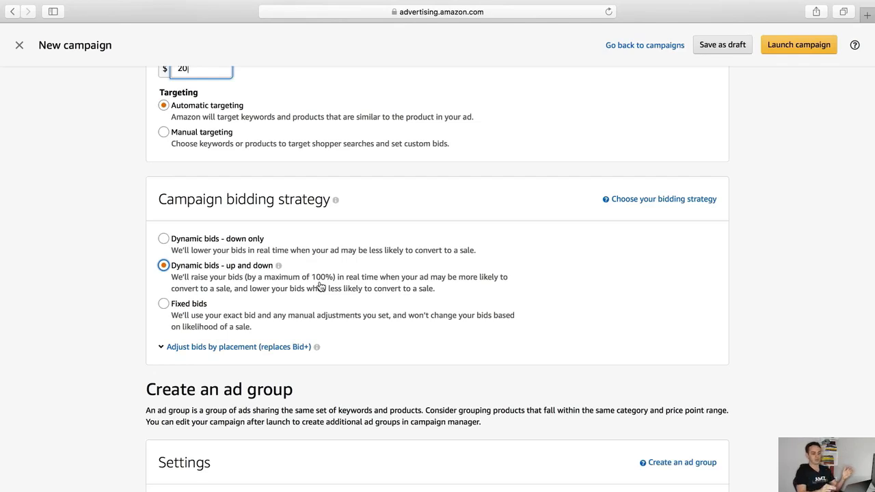
{"action": "mouse_move", "coordinate": [278, 265]}
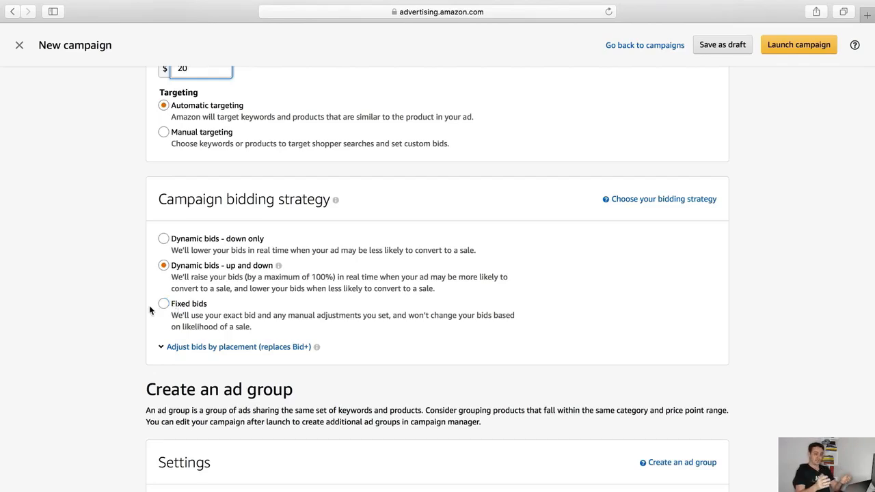
{"action": "left_click", "coordinate": [163, 239]}
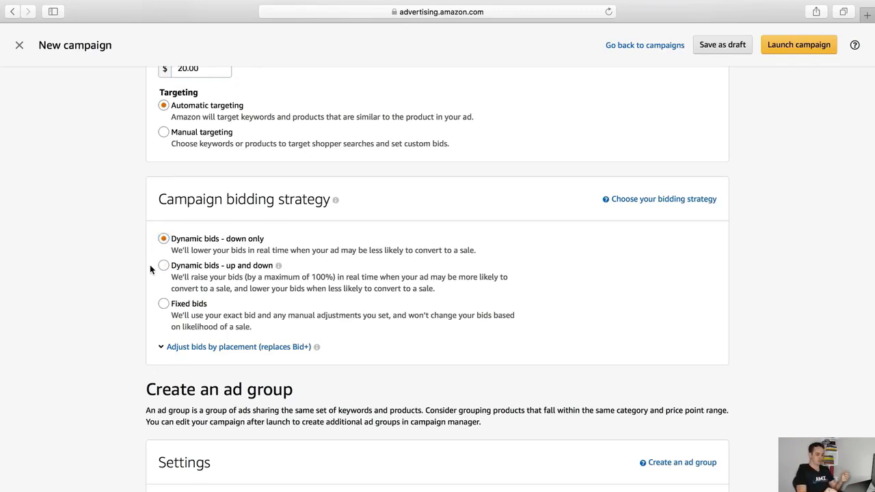
{"action": "scroll", "coordinate": [150, 264], "scroll_direction": "down", "scroll_amount": 5}
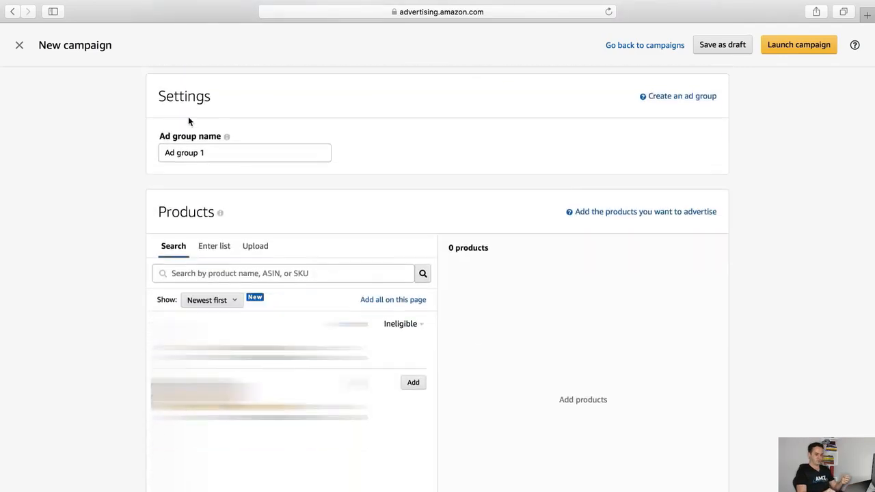
Rename the ad group to 'New auto campaign' and add the eligible product to it
{"action": "left_click_drag", "start_coordinate": [218, 153], "coordinate": [162, 153]}
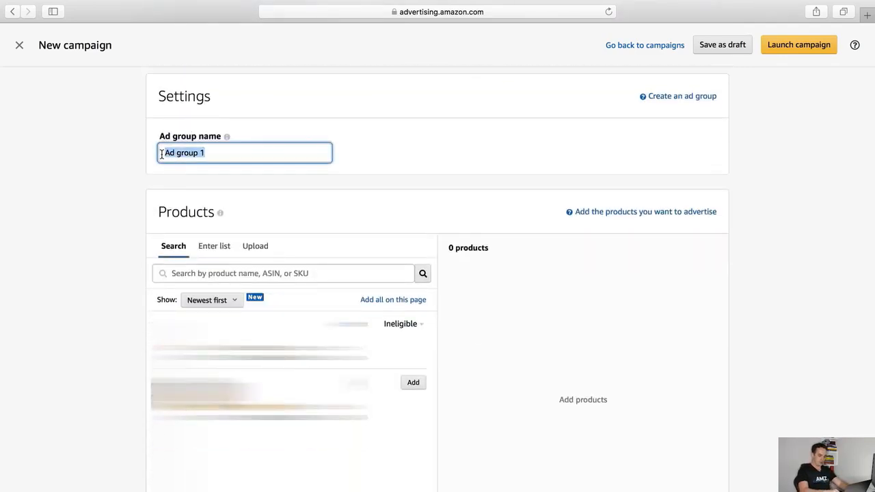
{"action": "type", "text": "New auto ca"}
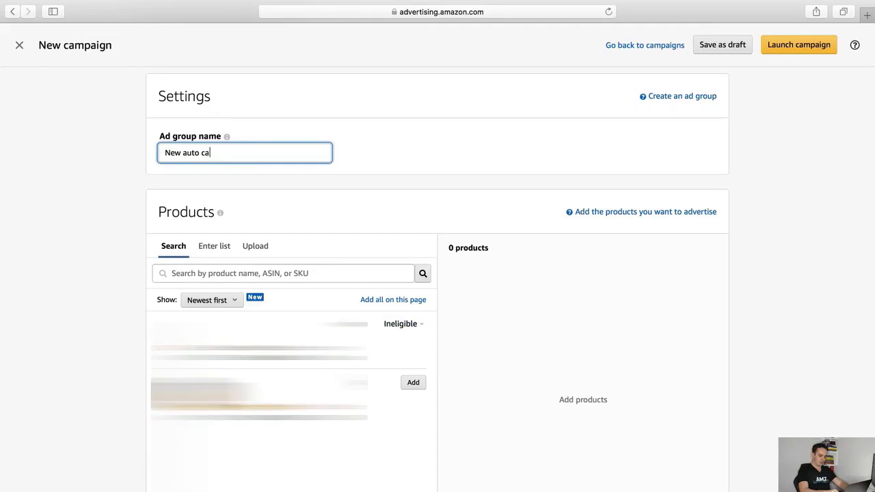
{"action": "type", "text": "mpaign"}
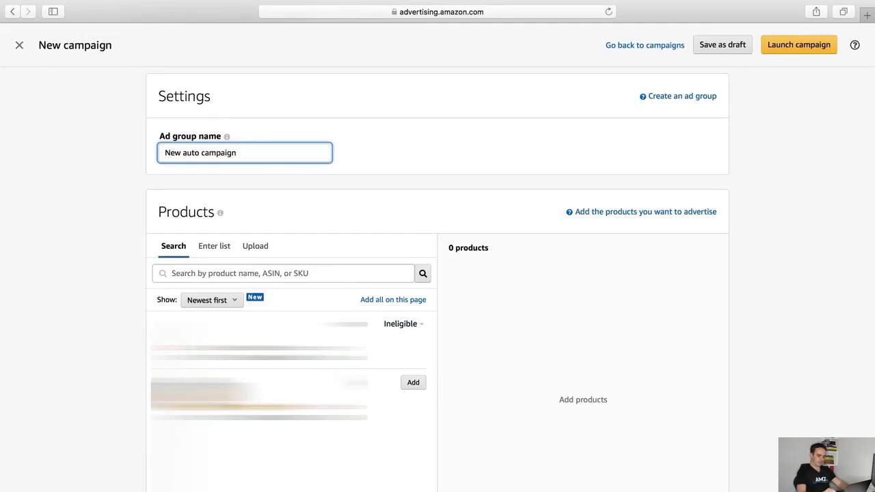
{"action": "mouse_move", "coordinate": [401, 324]}
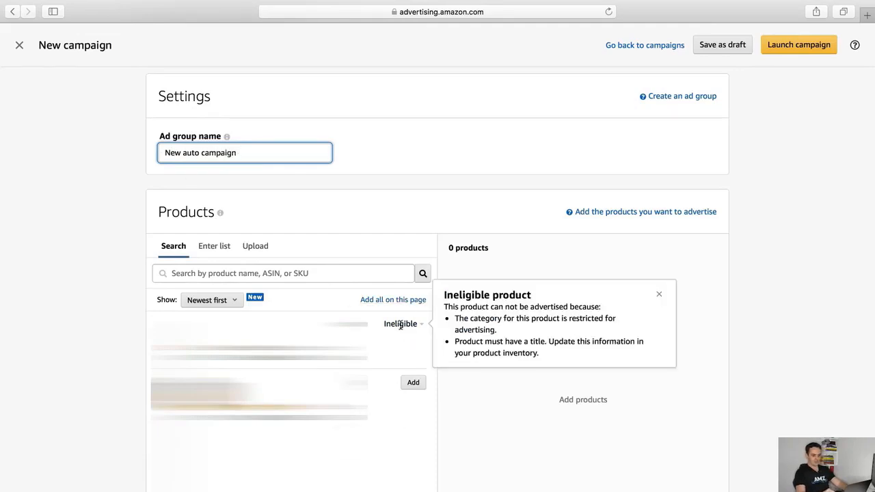
{"action": "left_click", "coordinate": [416, 386]}
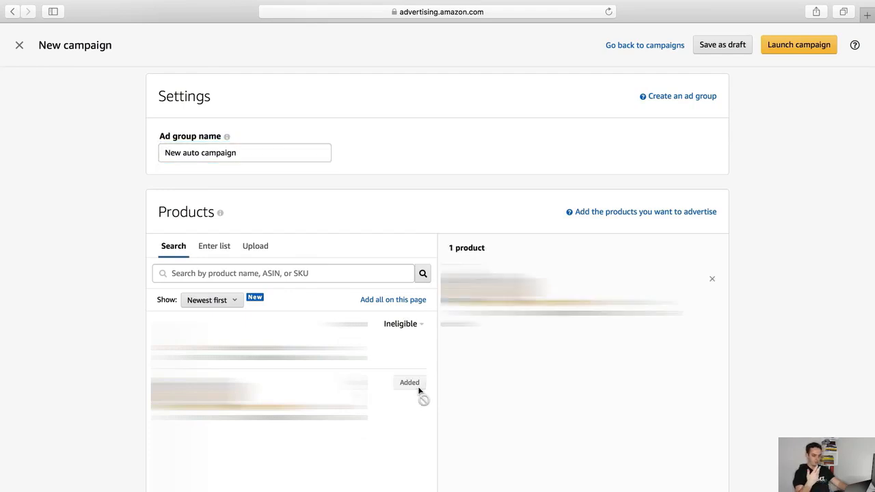
{"action": "scroll", "coordinate": [418, 387], "scroll_direction": "down", "scroll_amount": 10}
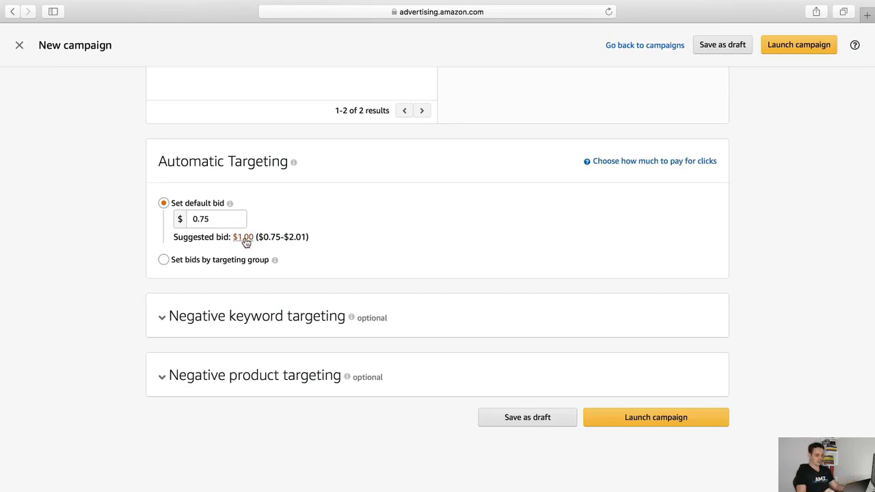
Fill the automatic targeting default bid with the suggested $1.00
{"action": "left_click", "coordinate": [244, 238]}
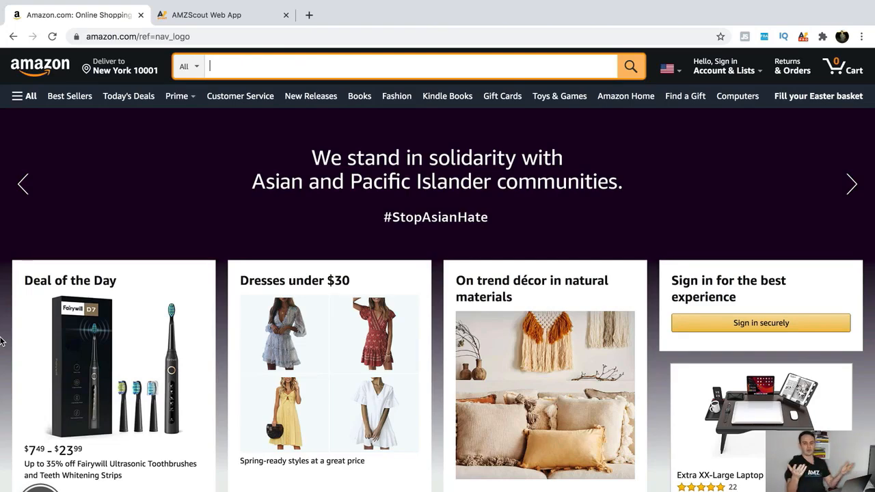
Search Amazon for 'silicone bibs for babies' and scroll down to the best-selling mushie bib
{"action": "type", "text": "sil"}
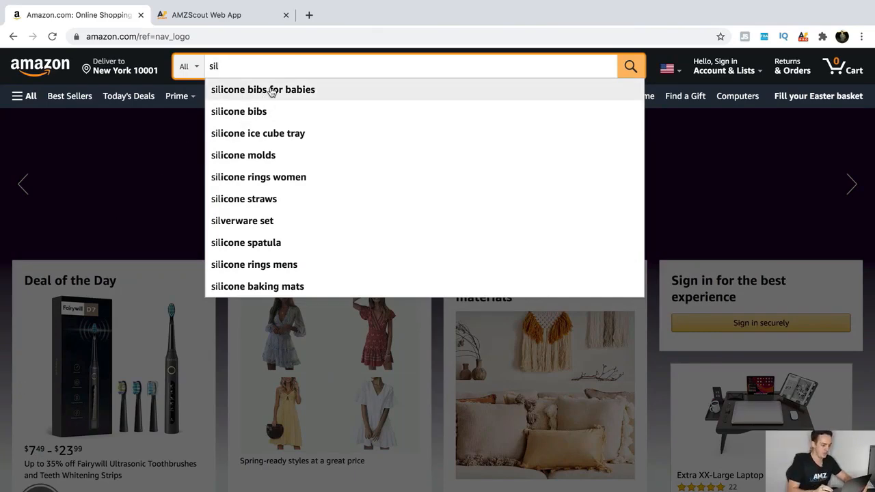
{"action": "left_click", "coordinate": [272, 92]}
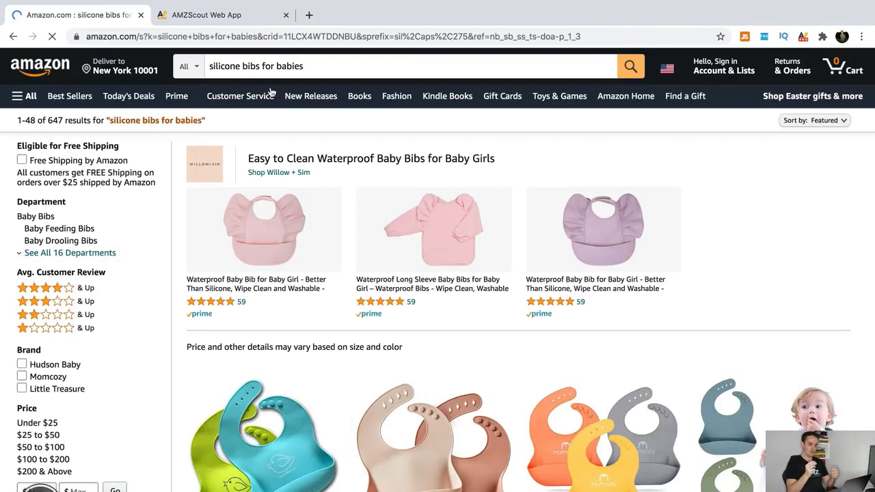
{"action": "scroll", "coordinate": [258, 303], "scroll_direction": "down", "scroll_amount": 1}
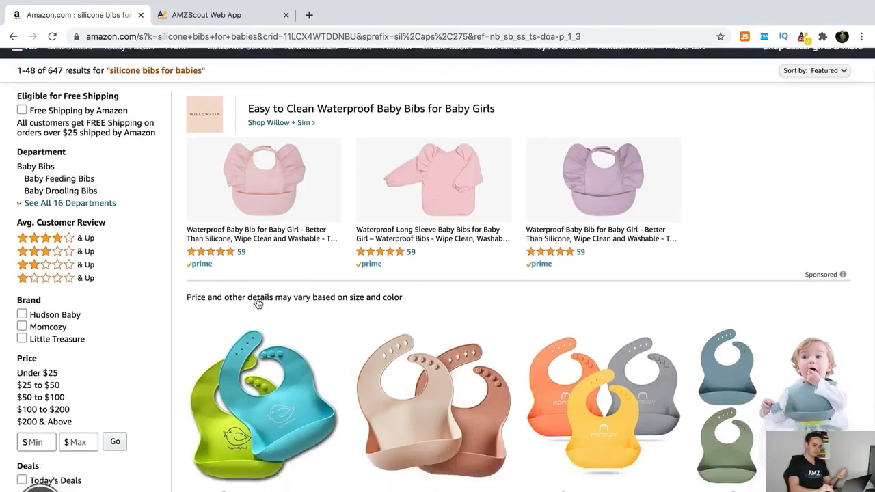
{"action": "scroll", "coordinate": [258, 303], "scroll_direction": "down", "scroll_amount": 2}
{"action": "scroll", "coordinate": [236, 71], "scroll_direction": "up", "scroll_amount": 5}
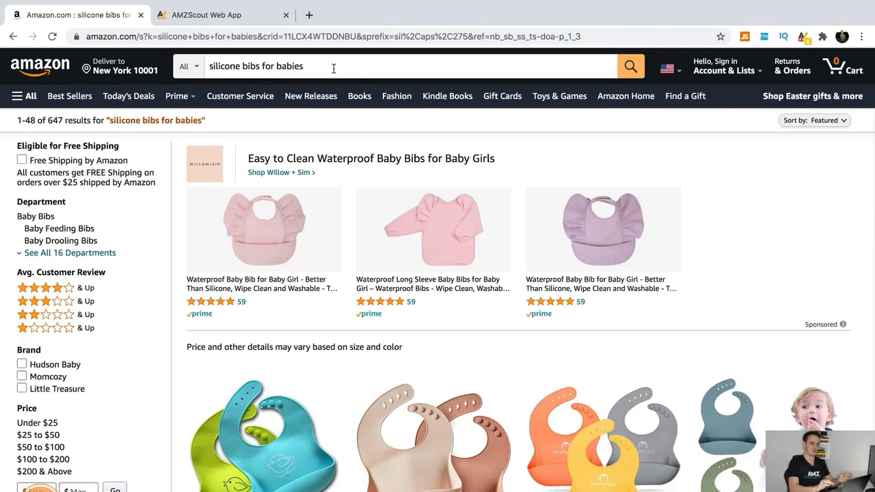
{"action": "scroll", "coordinate": [288, 221], "scroll_direction": "down", "scroll_amount": 3}
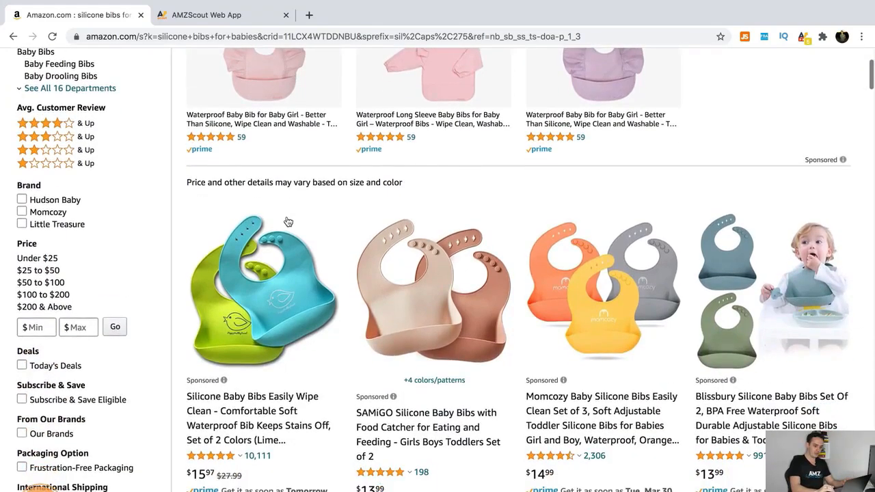
{"action": "scroll", "coordinate": [288, 221], "scroll_direction": "down", "scroll_amount": 2}
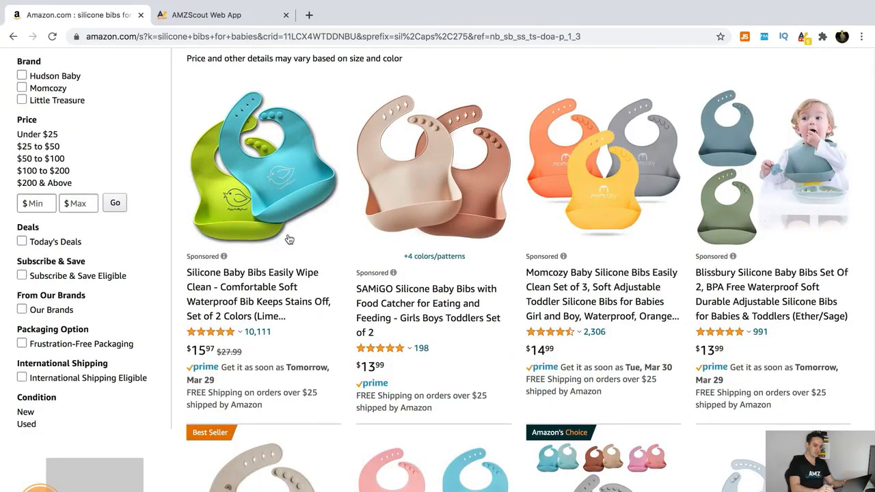
{"action": "scroll", "coordinate": [287, 239], "scroll_direction": "down", "scroll_amount": 3}
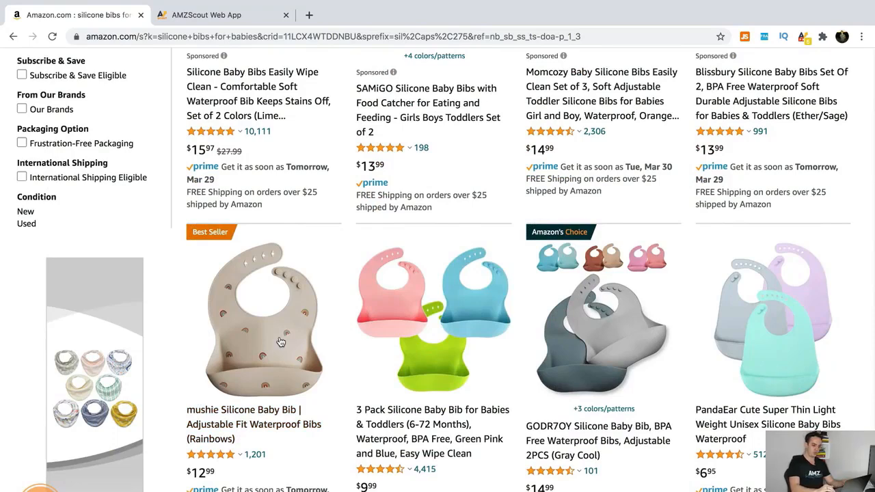
{"action": "scroll", "coordinate": [280, 341], "scroll_direction": "down", "scroll_amount": 1}
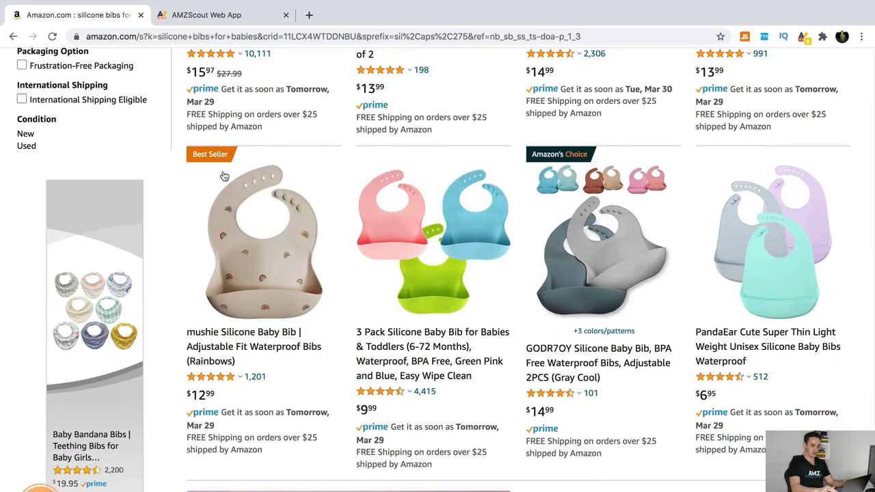
{"action": "mouse_move", "coordinate": [215, 159]}
{"action": "scroll", "coordinate": [278, 315], "scroll_direction": "up", "scroll_amount": 10}
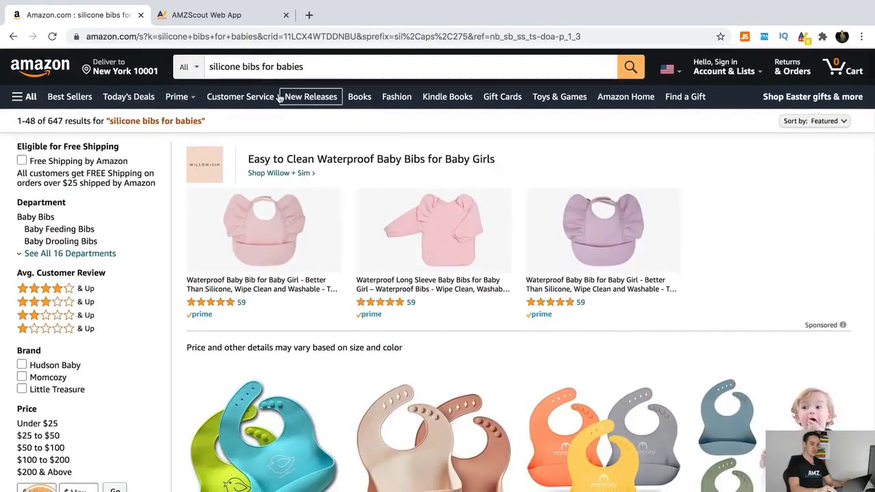
{"action": "scroll", "coordinate": [297, 332], "scroll_direction": "down", "scroll_amount": 10}
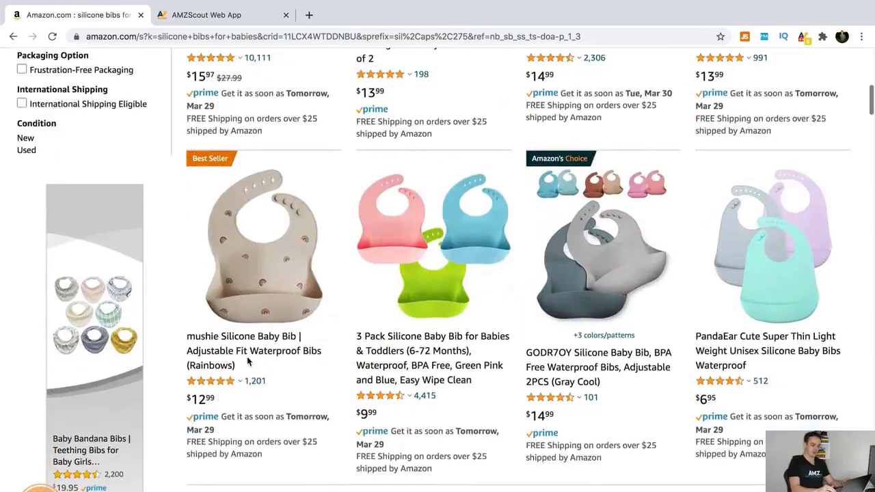
Open the mushie bib listing and copy its ASIN B089VKDDRH from the address bar
{"action": "left_click", "coordinate": [250, 361]}
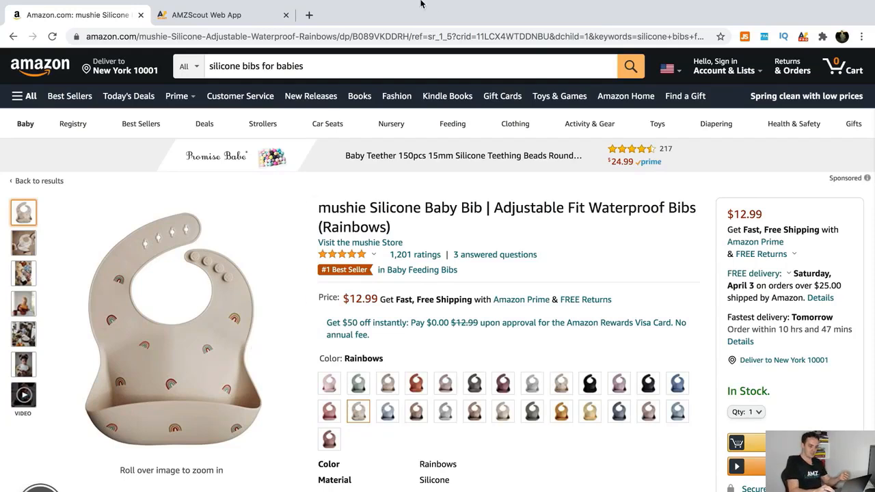
{"action": "double_click", "coordinate": [395, 39]}
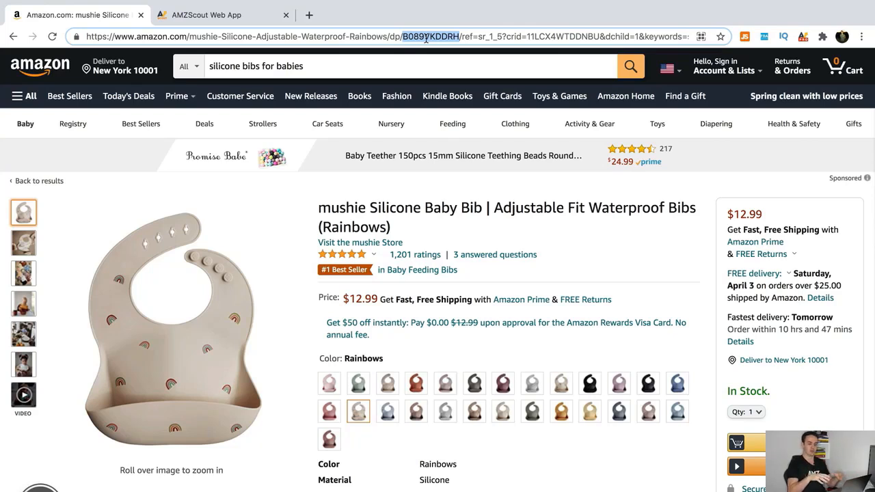
{"action": "right_click", "coordinate": [426, 38]}
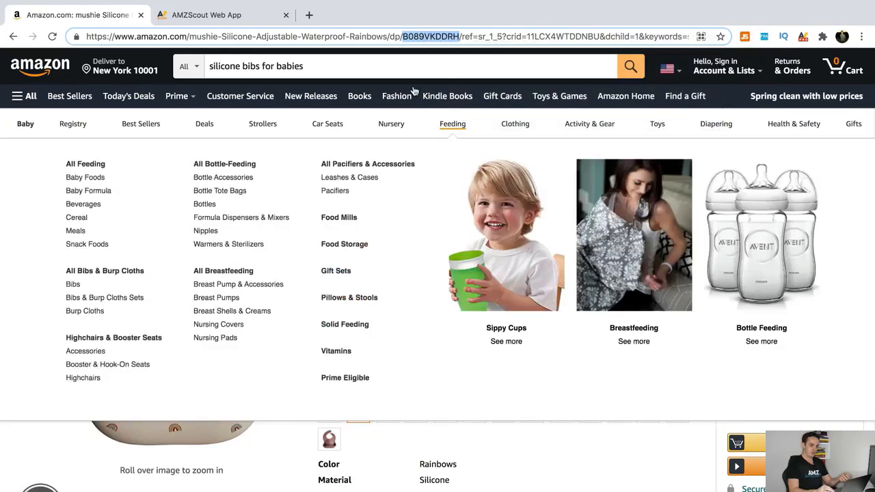
{"action": "left_click", "coordinate": [201, 17]}
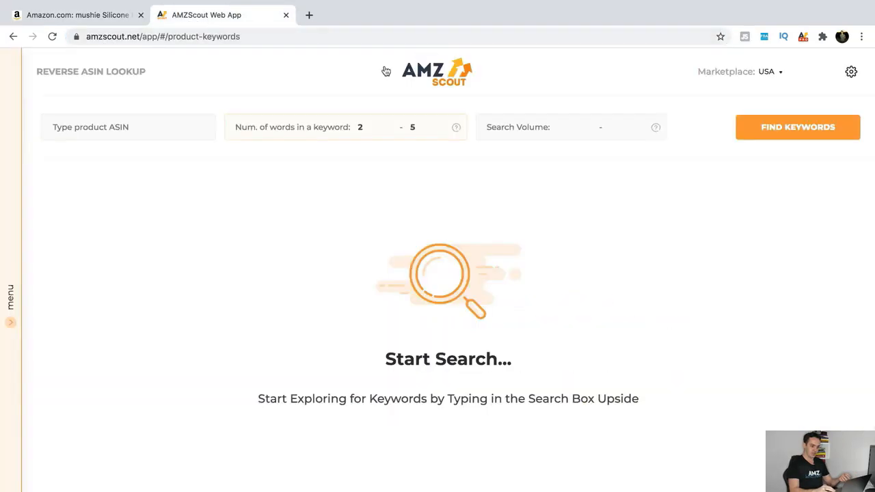
Paste ASIN B089VKDDRH into AMZScout's Reverse ASIN Lookup and find its keywords
{"action": "mouse_move", "coordinate": [4, 259]}
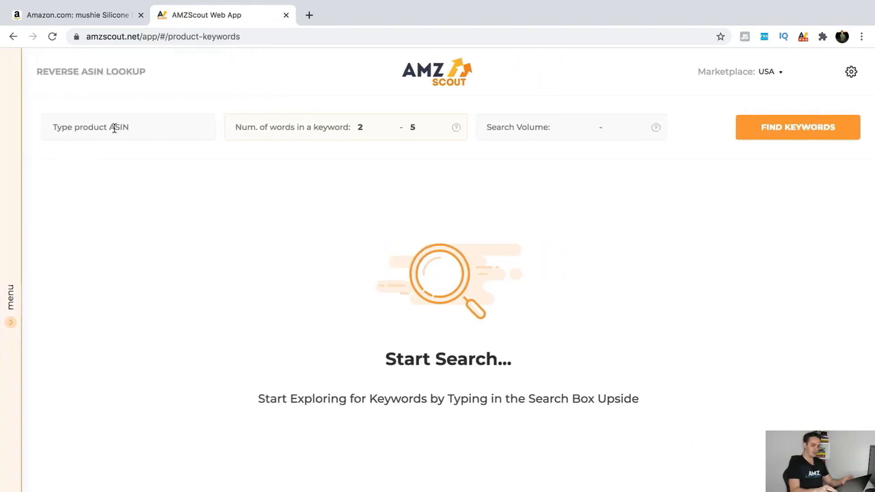
{"action": "left_click", "coordinate": [101, 129]}
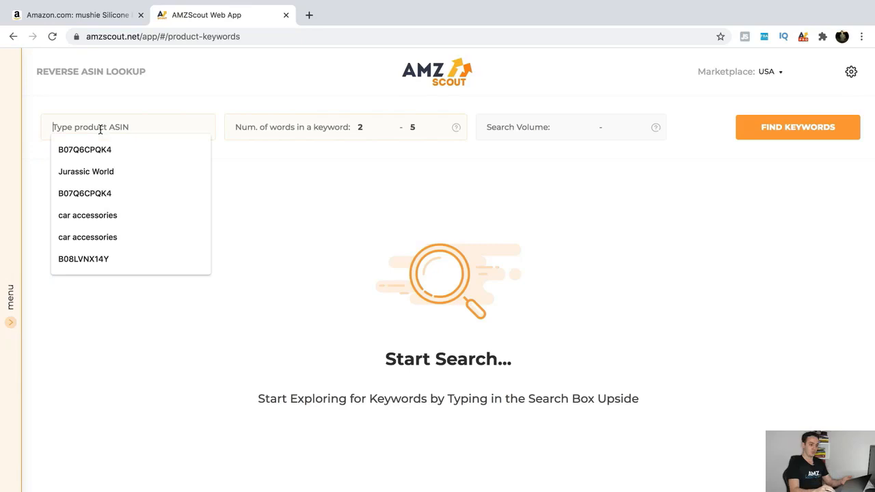
{"action": "right_click", "coordinate": [101, 128]}
{"action": "left_click", "coordinate": [138, 207]}
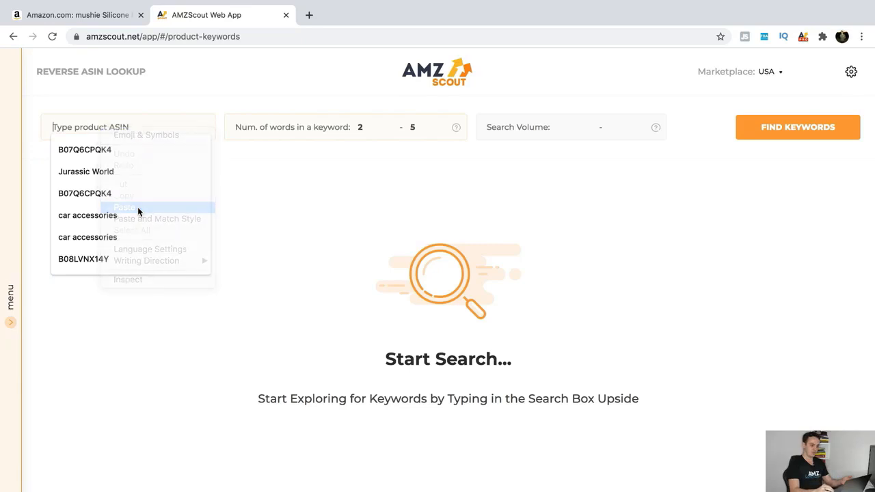
{"action": "left_click", "coordinate": [278, 182]}
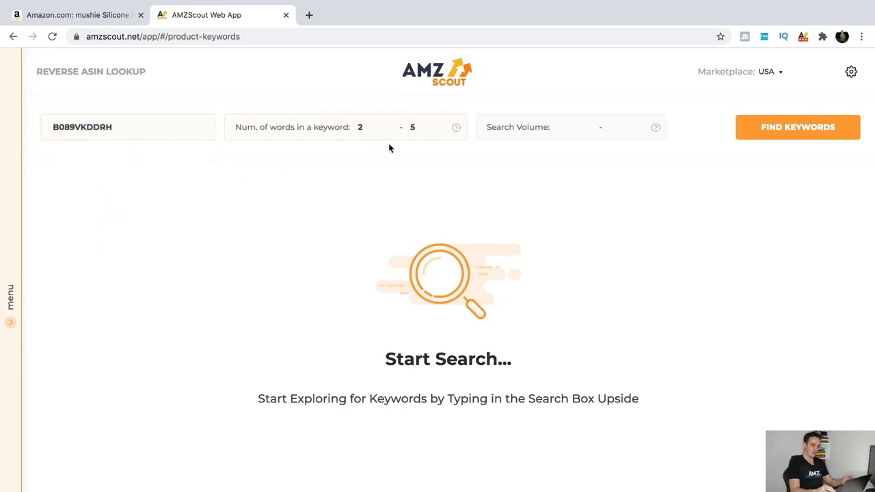
{"action": "left_click", "coordinate": [775, 126]}
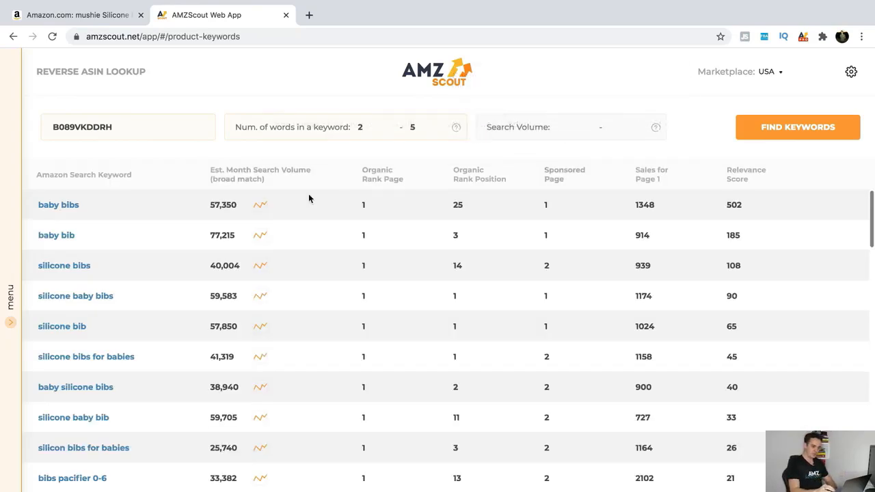
Sort the B089VKDDRH keywords by monthly search volume, highest first (baby bib, 77,215), and download them
{"action": "mouse_move", "coordinate": [309, 197]}
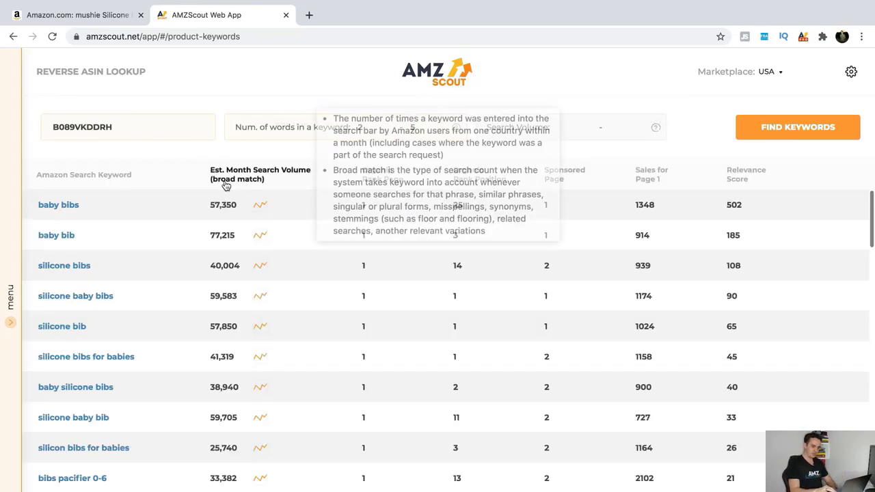
{"action": "left_click", "coordinate": [266, 179]}
{"action": "left_click", "coordinate": [255, 177]}
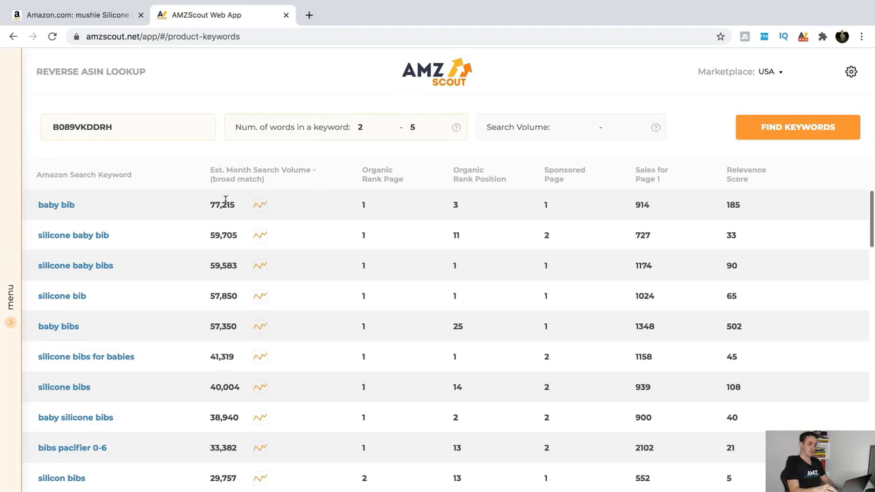
{"action": "mouse_move", "coordinate": [328, 182]}
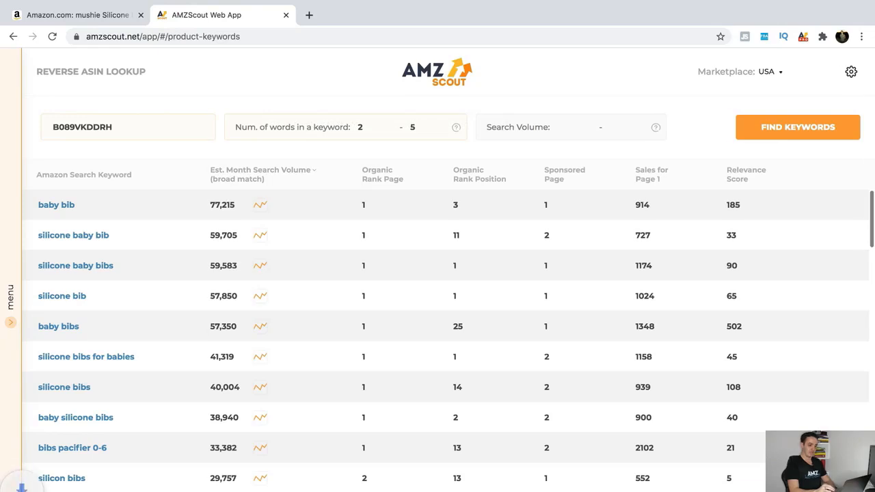
Open the downloaded keyword file in Excel, widen column A, and sort search volume largest to smallest
{"action": "left_click", "coordinate": [131, 491]}
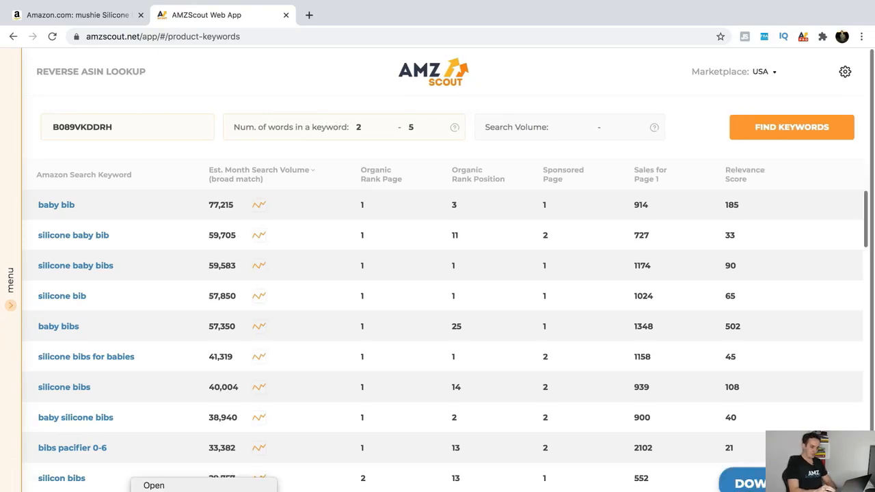
{"action": "left_click", "coordinate": [156, 485]}
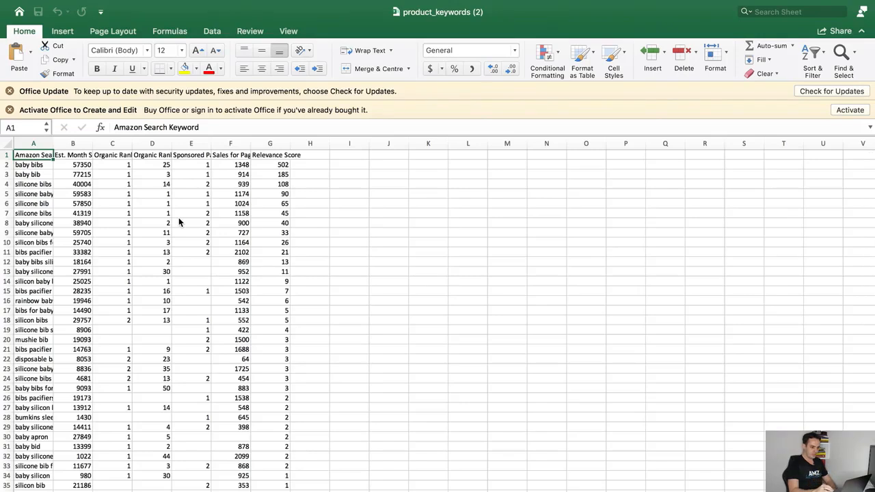
{"action": "left_click_drag", "start_coordinate": [54, 143], "coordinate": [270, 143]}
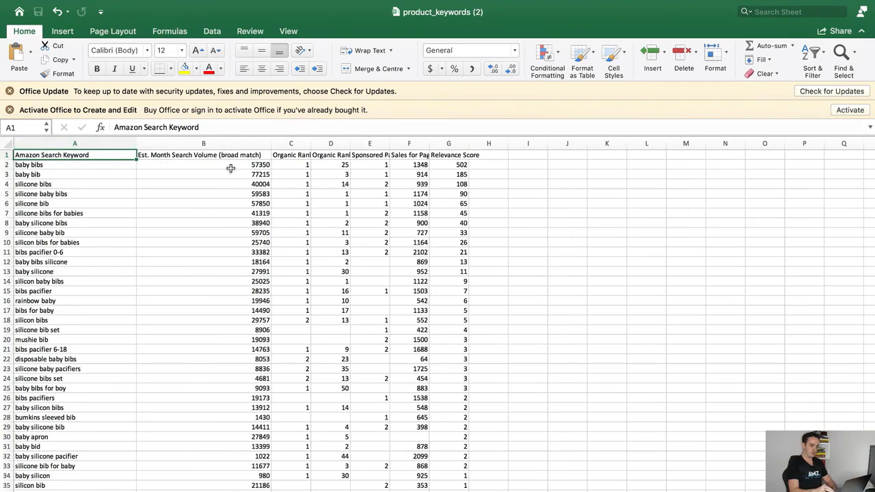
{"action": "left_click", "coordinate": [219, 142]}
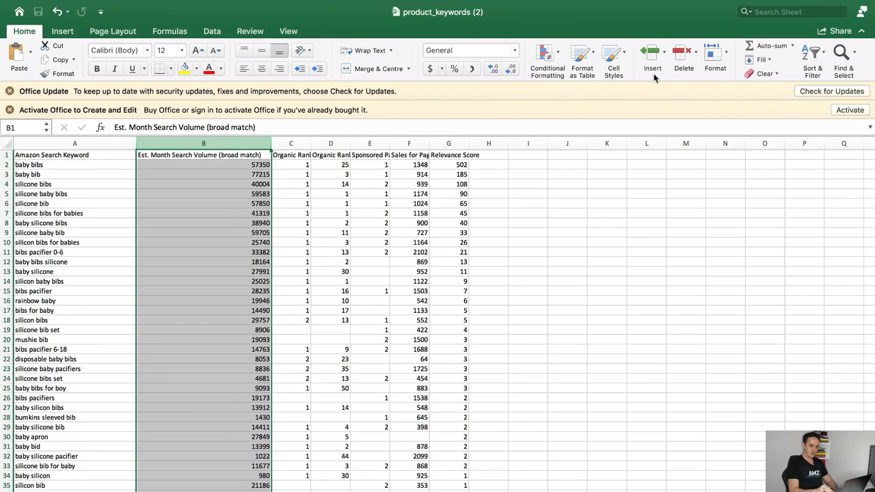
{"action": "left_click", "coordinate": [812, 58]}
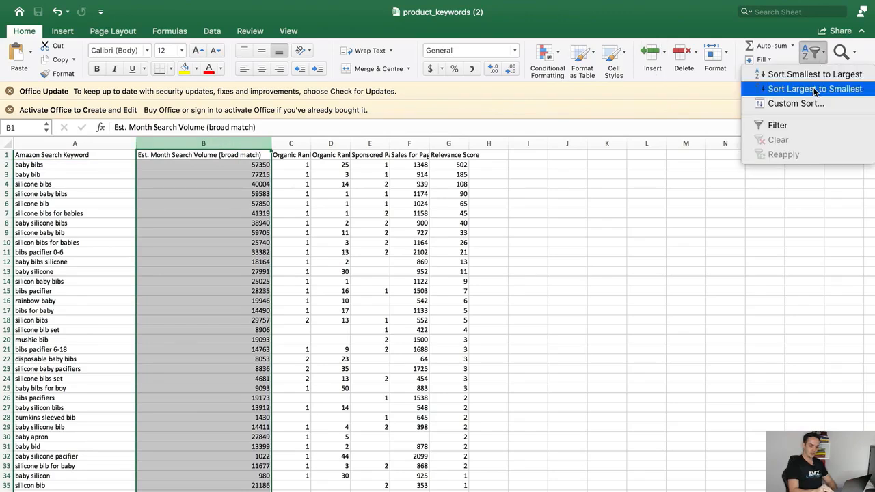
{"action": "left_click", "coordinate": [815, 89]}
{"action": "left_click", "coordinate": [516, 211]}
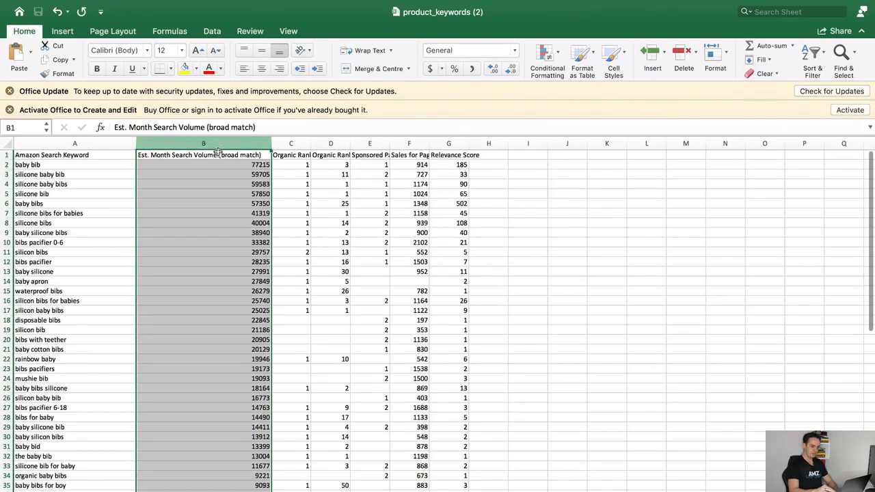
Copy the keywords from baby bib down to about row 52 in column A
{"action": "left_click", "coordinate": [74, 170]}
{"action": "left_click", "coordinate": [74, 166]}
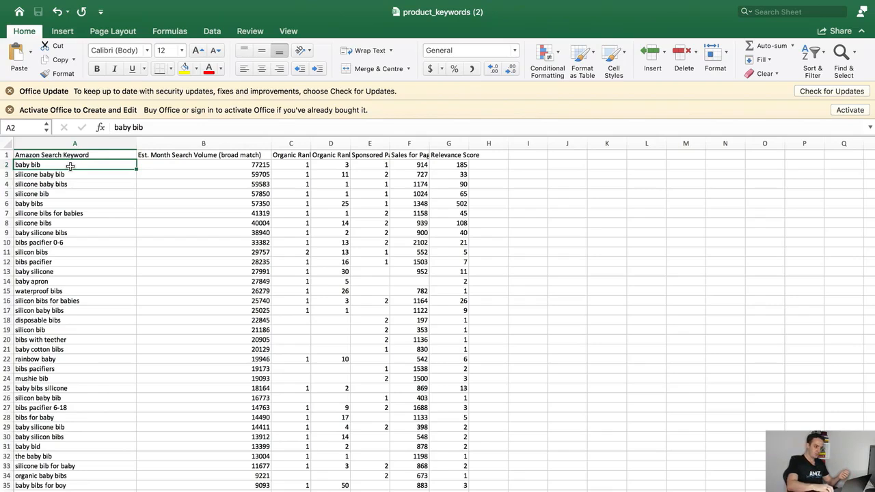
{"action": "left_click", "coordinate": [77, 183]}
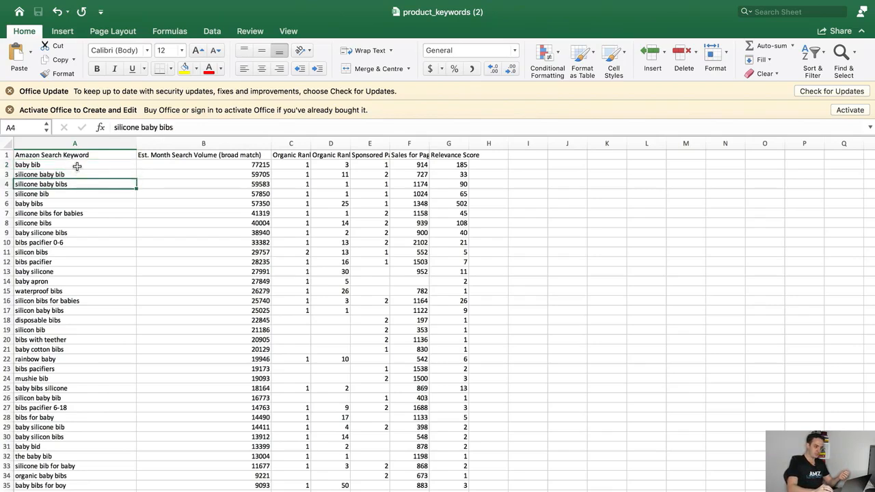
{"action": "left_click", "coordinate": [78, 166]}
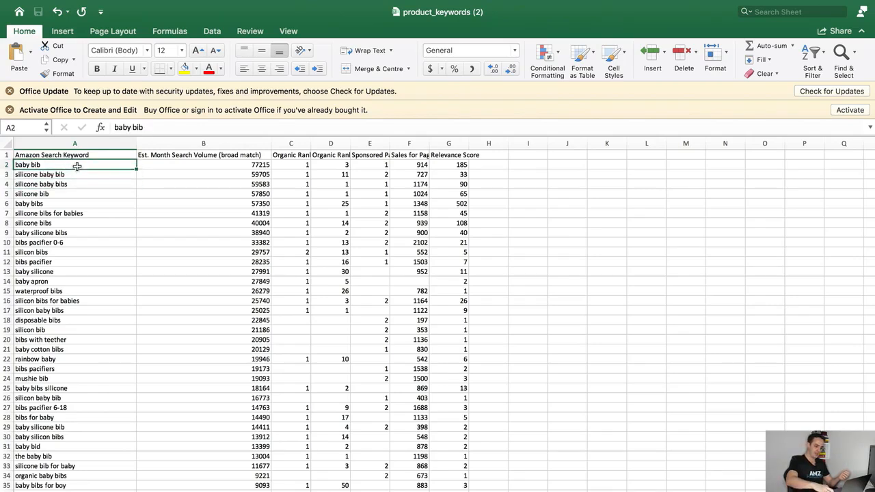
{"action": "key", "text": "shift+Down"}
{"action": "key", "text": "shift+Down"}
{"action": "key", "text": "shift+Down"}
{"action": "key", "text": "shift+Down"}
{"action": "key", "text": "shift+Down"}
{"action": "key", "text": "shift+Down"}
{"action": "key", "text": "shift+Down"}
{"action": "key", "text": "shift+Down"}
{"action": "key", "text": "shift+Down"}
{"action": "key", "text": "shift+Down"}
{"action": "key", "text": "shift+Down"}
{"action": "key", "text": "shift+Down"}
{"action": "key", "text": "shift+Down"}
{"action": "key", "text": "shift+Down"}
{"action": "key", "text": "shift+Down"}
{"action": "key", "text": "shift+Down"}
{"action": "key", "text": "shift+Down"}
{"action": "key", "text": "shift+Down"}
{"action": "key", "text": "shift+Down"}
{"action": "key", "text": "shift+Down"}
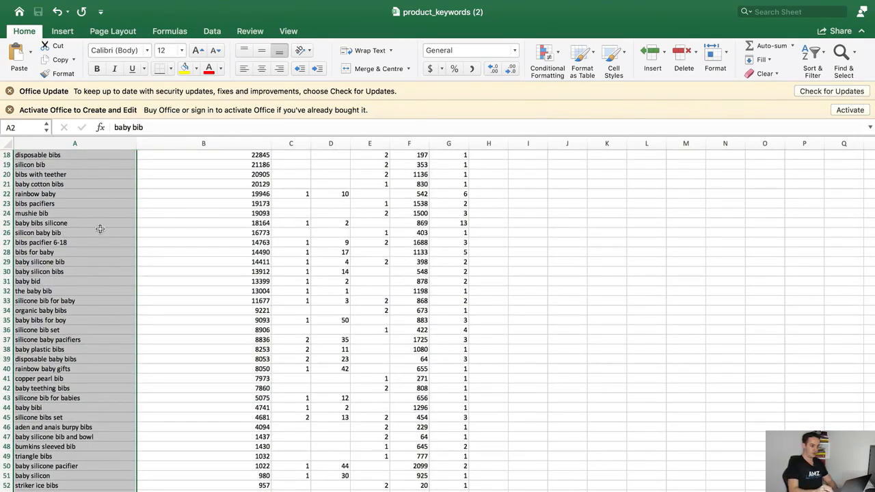
{"action": "right_click", "coordinate": [78, 266]}
{"action": "left_click", "coordinate": [109, 288]}
Switch back to the Amazon Seller Central dashboard in Safari
{"action": "scroll", "coordinate": [243, 286], "scroll_direction": "up", "scroll_amount": 6}
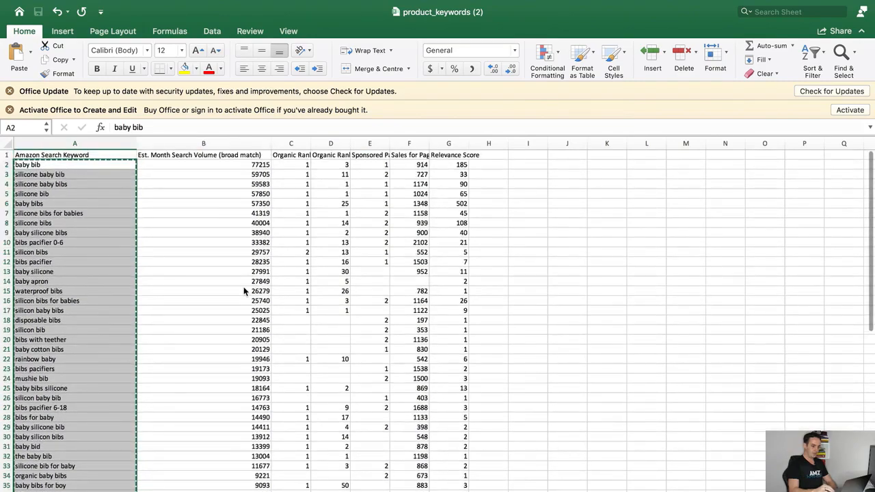
{"action": "key", "text": "ctrl+Up"}
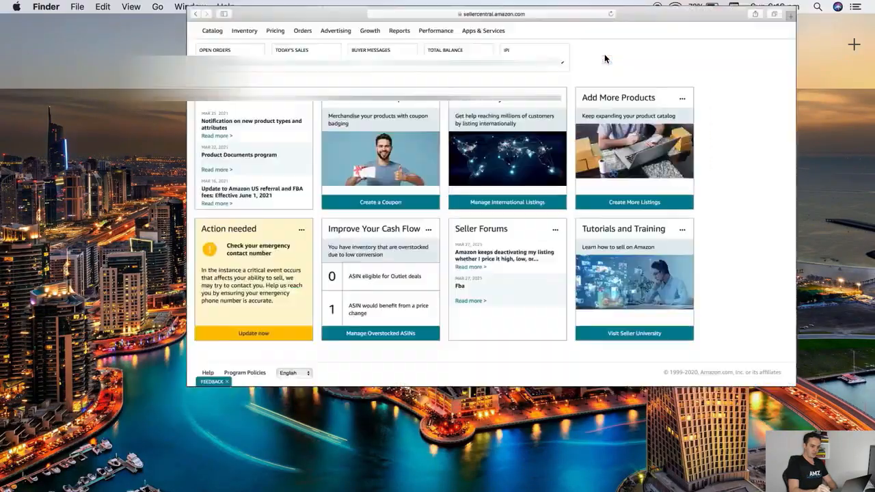
{"action": "left_click", "coordinate": [605, 59]}
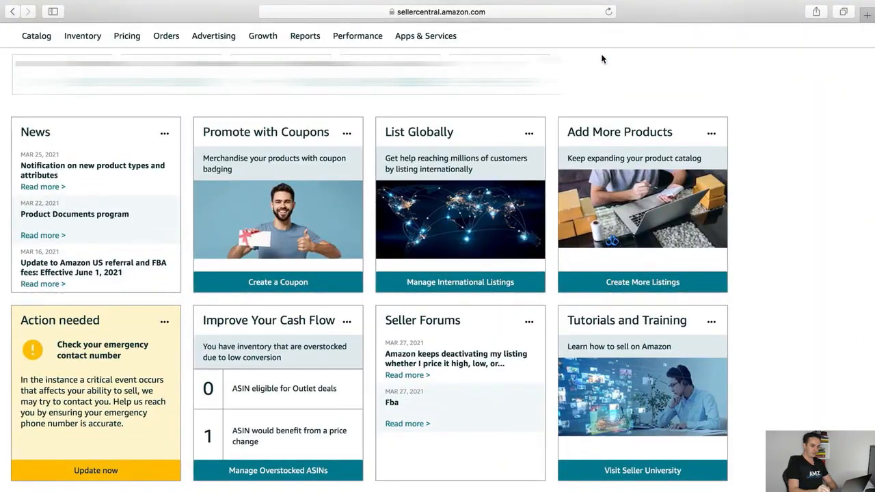
Start a new Sponsored Products campaign from Advertising's Campaign Manager
{"action": "mouse_move", "coordinate": [209, 39]}
{"action": "left_click", "coordinate": [214, 62]}
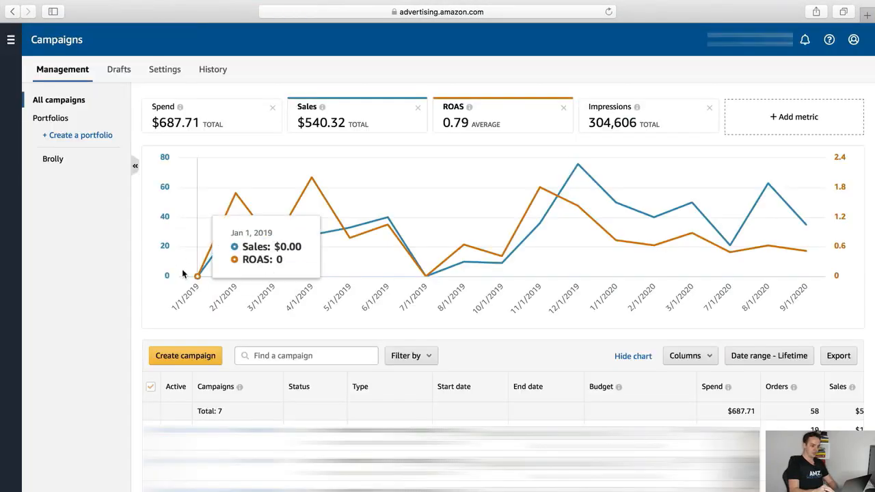
{"action": "left_click", "coordinate": [188, 355]}
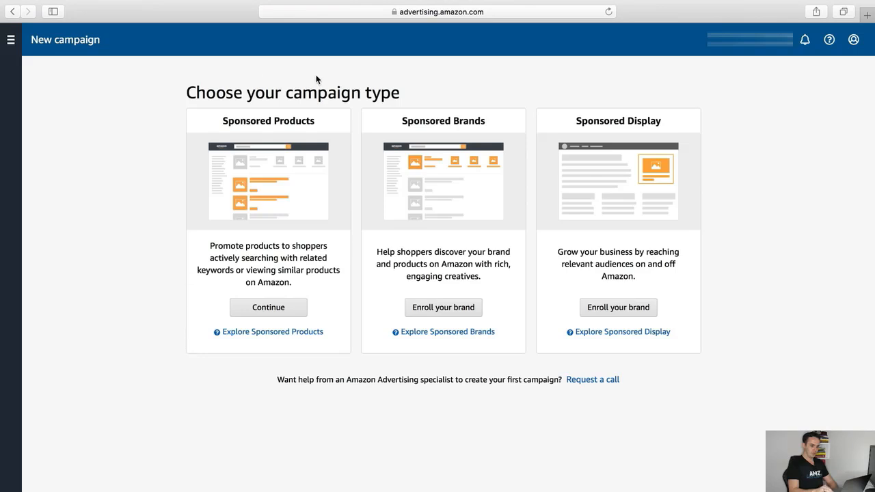
{"action": "left_click", "coordinate": [277, 307]}
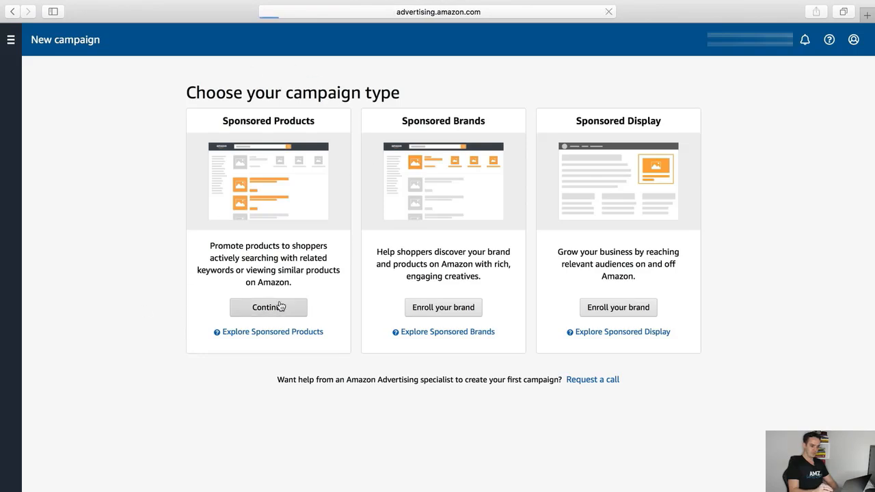
Name the campaign Manual Exact with a $20 daily budget and manual targeting
{"action": "type", "text": "Manu"}
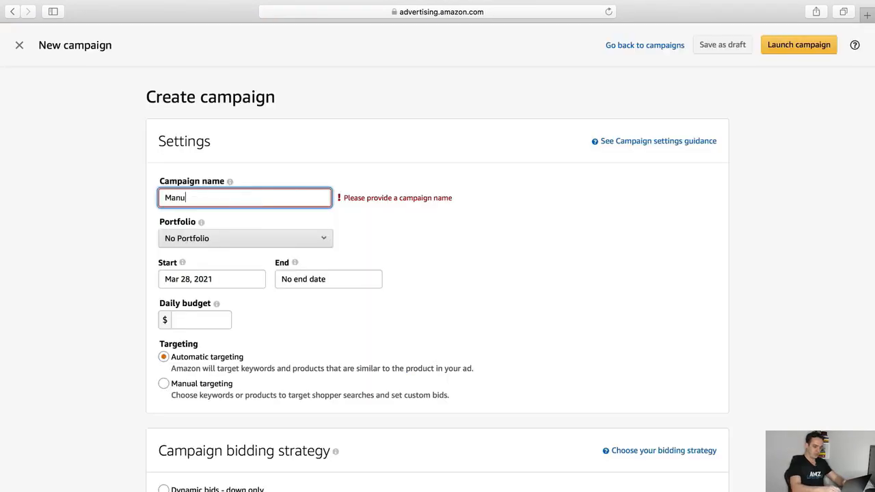
{"action": "type", "text": "al Exact"}
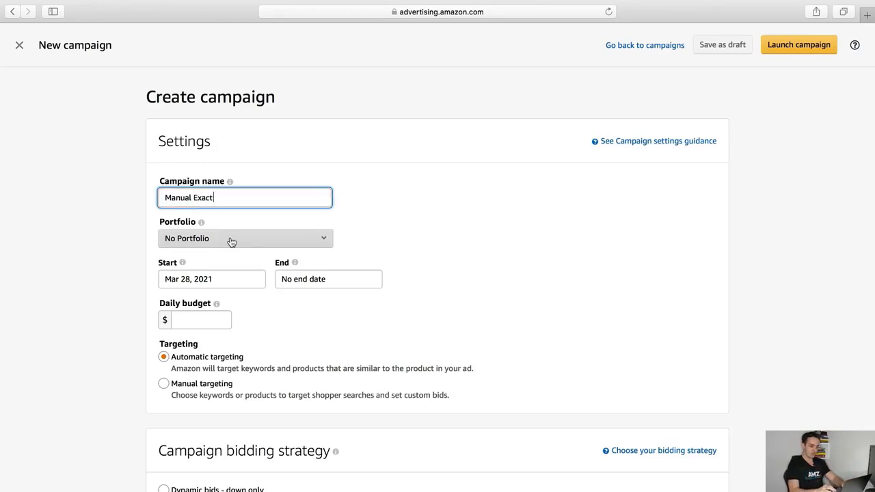
{"action": "left_click", "coordinate": [193, 321]}
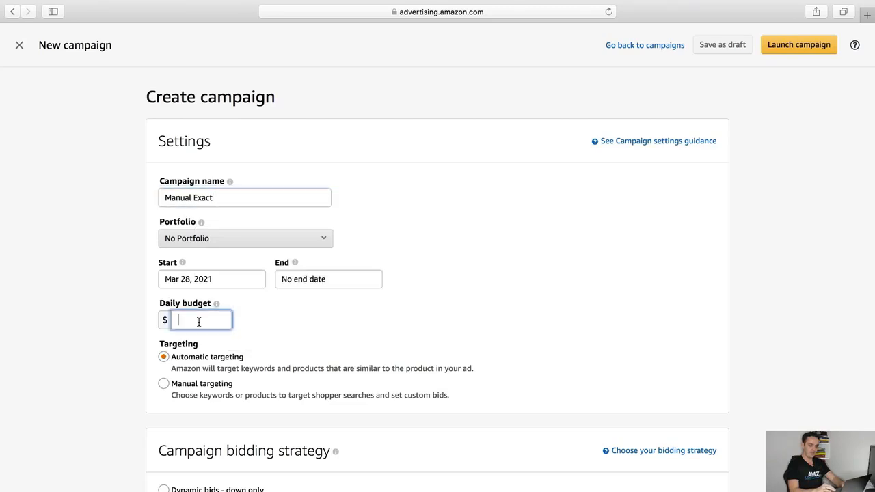
{"action": "type", "text": "20"}
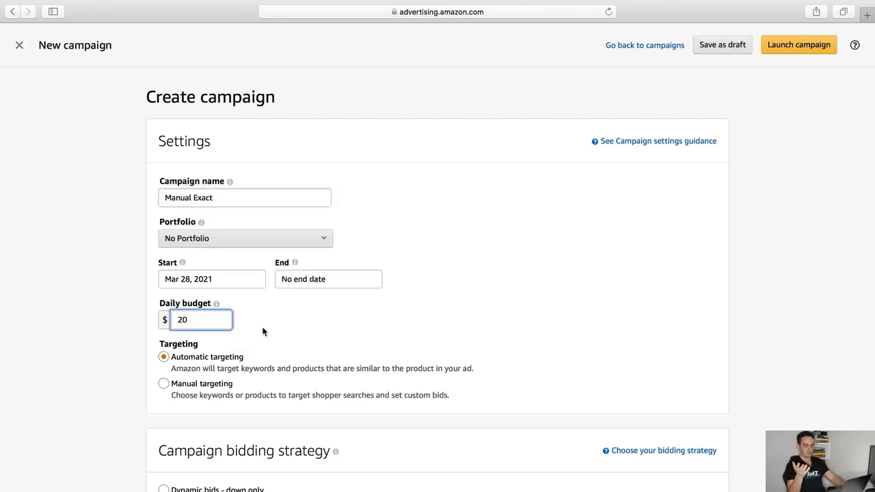
{"action": "left_click", "coordinate": [164, 384]}
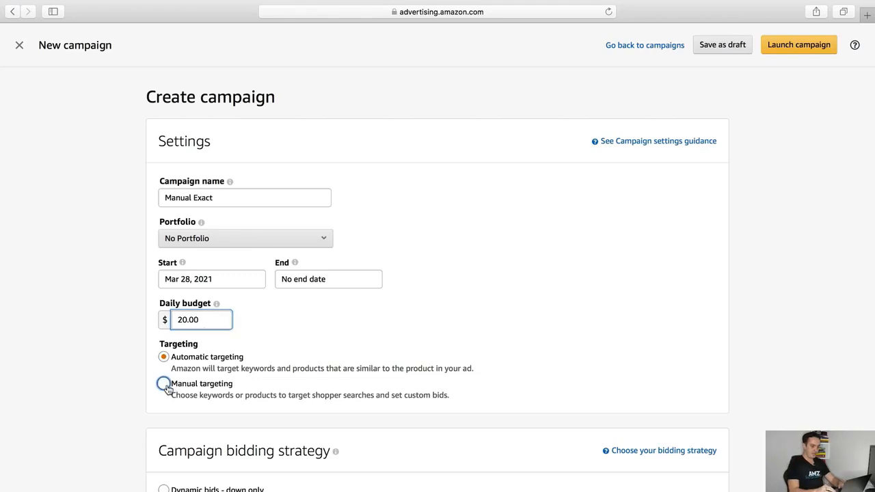
{"action": "scroll", "coordinate": [166, 387], "scroll_direction": "down", "scroll_amount": 5}
Keep Dynamic bids - down only, rename the ad group Manual exact, and add the eligible product
{"action": "left_click", "coordinate": [164, 211]}
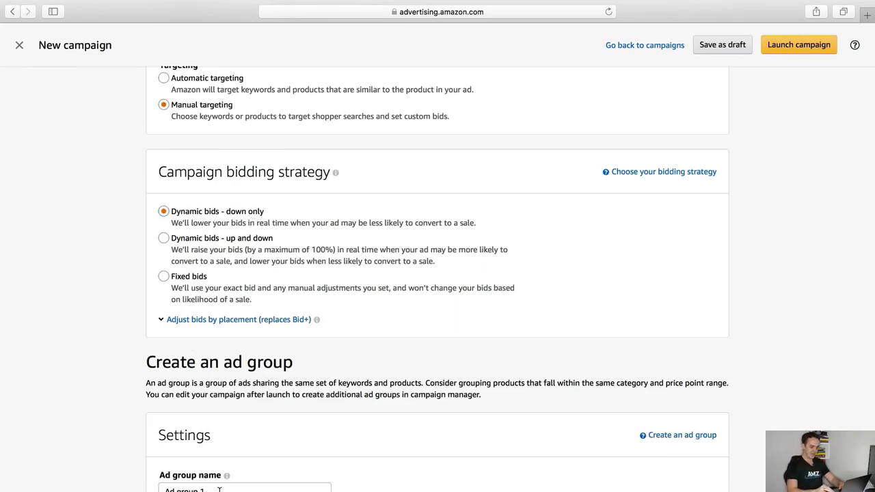
{"action": "left_click_drag", "start_coordinate": [213, 490], "coordinate": [159, 489]}
{"action": "type", "text": "Manual exact"}
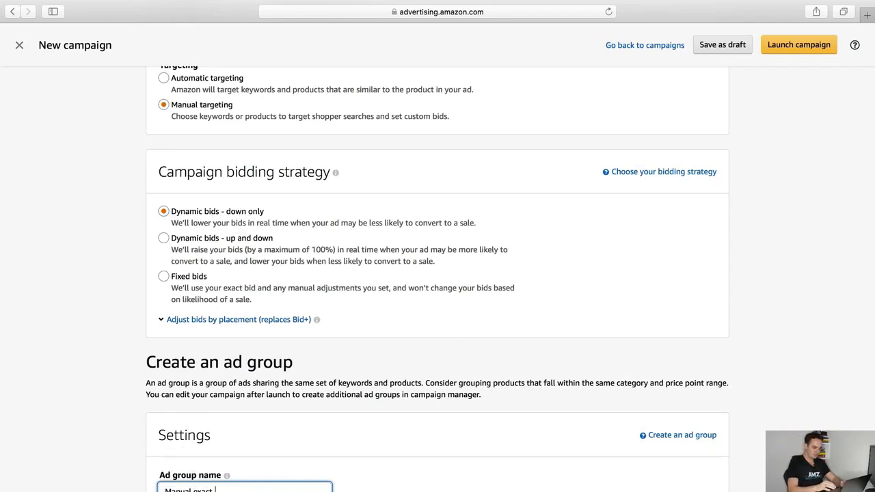
{"action": "scroll", "coordinate": [430, 332], "scroll_direction": "down", "scroll_amount": 6}
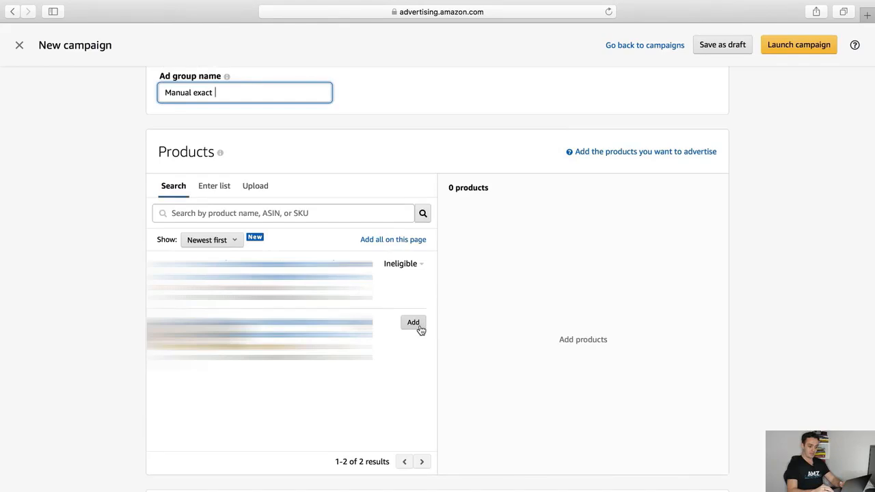
{"action": "left_click", "coordinate": [419, 325]}
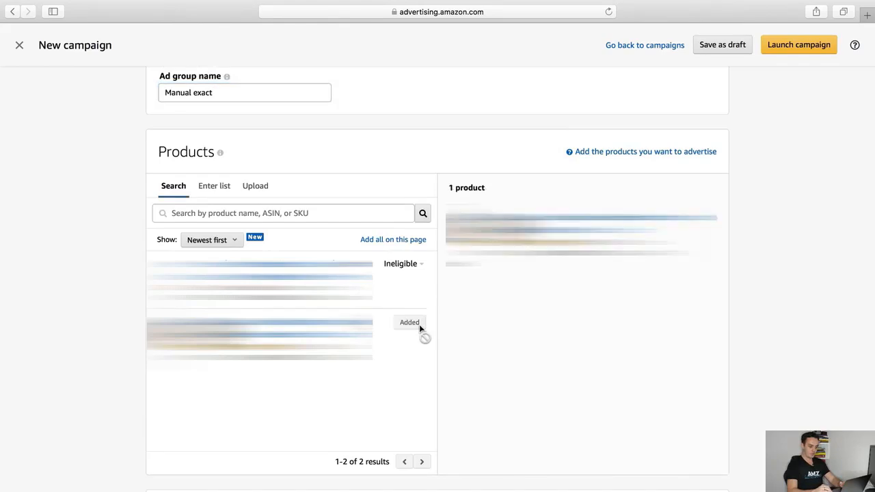
{"action": "scroll", "coordinate": [124, 136], "scroll_direction": "down", "scroll_amount": 6}
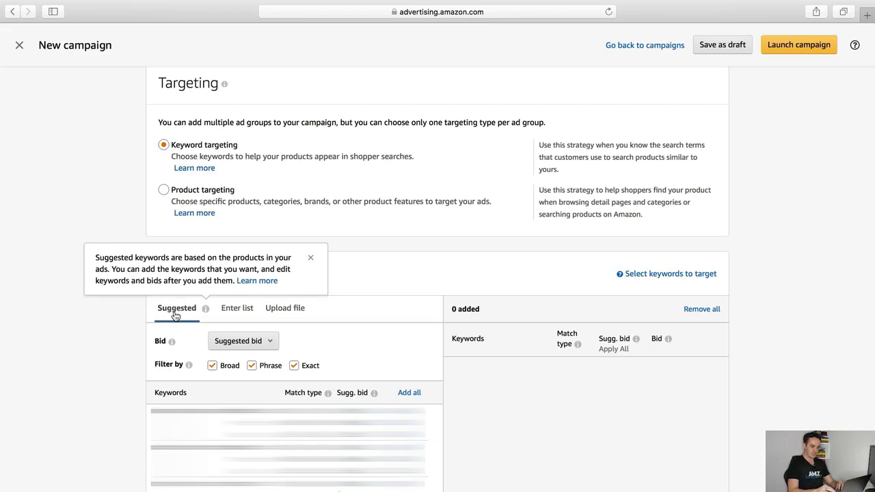
Paste the AMZScout keyword list under Enter list, leaving only Exact match selected
{"action": "left_click", "coordinate": [237, 313]}
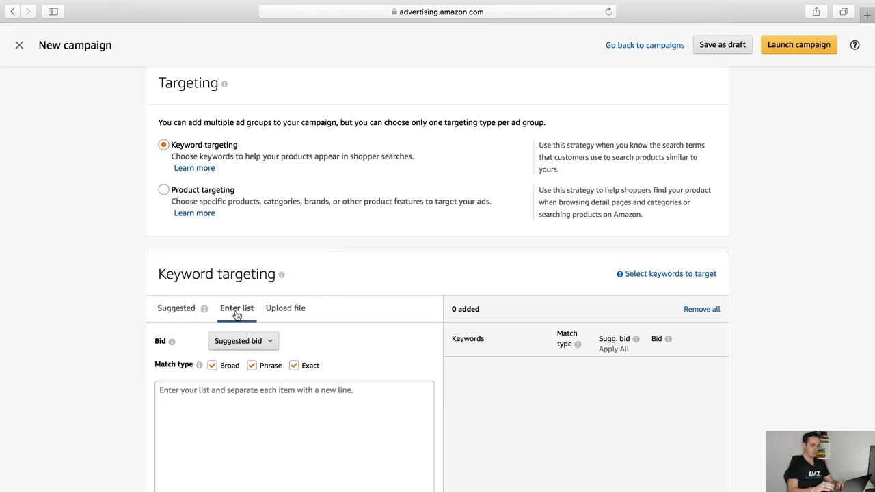
{"action": "right_click", "coordinate": [235, 398]}
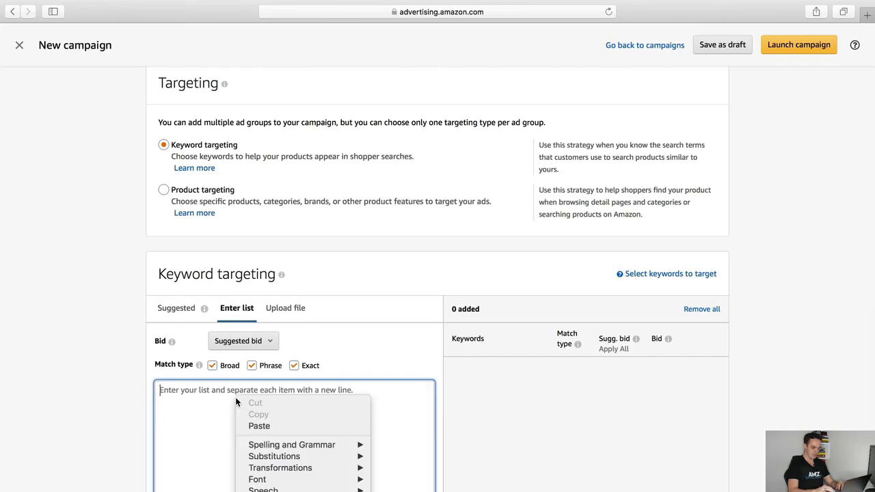
{"action": "left_click", "coordinate": [260, 426]}
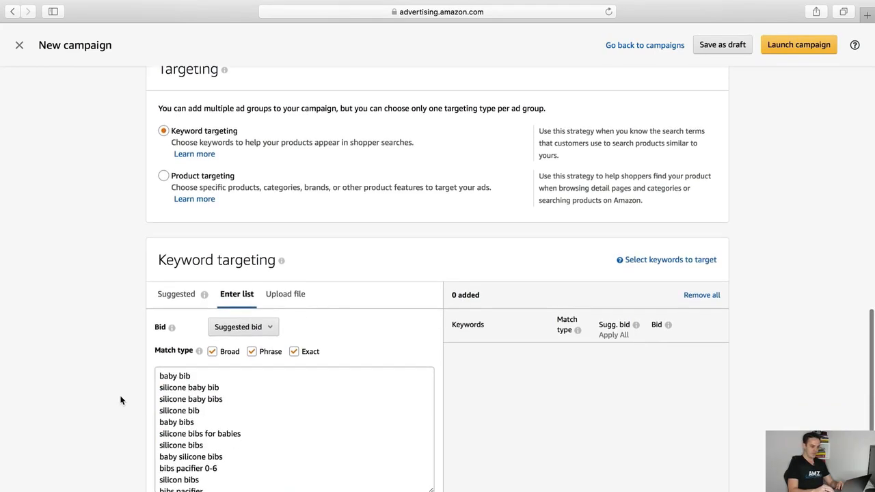
{"action": "scroll", "coordinate": [250, 421], "scroll_direction": "down", "scroll_amount": 2}
{"action": "scroll", "coordinate": [250, 421], "scroll_direction": "up", "scroll_amount": 3}
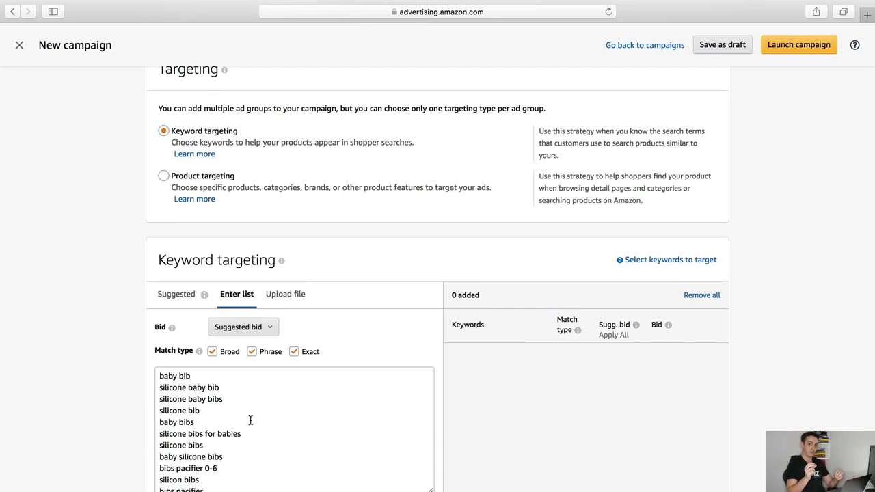
{"action": "scroll", "coordinate": [251, 420], "scroll_direction": "down", "scroll_amount": 2}
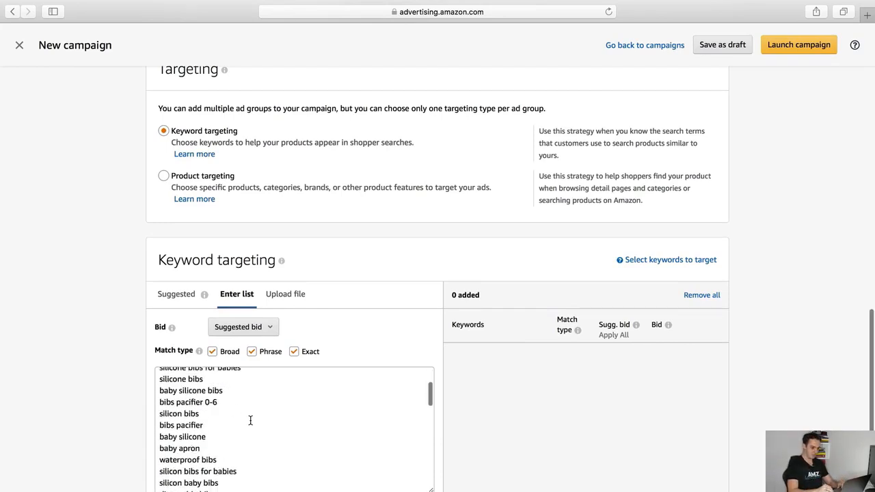
{"action": "scroll", "coordinate": [251, 421], "scroll_direction": "up", "scroll_amount": 3}
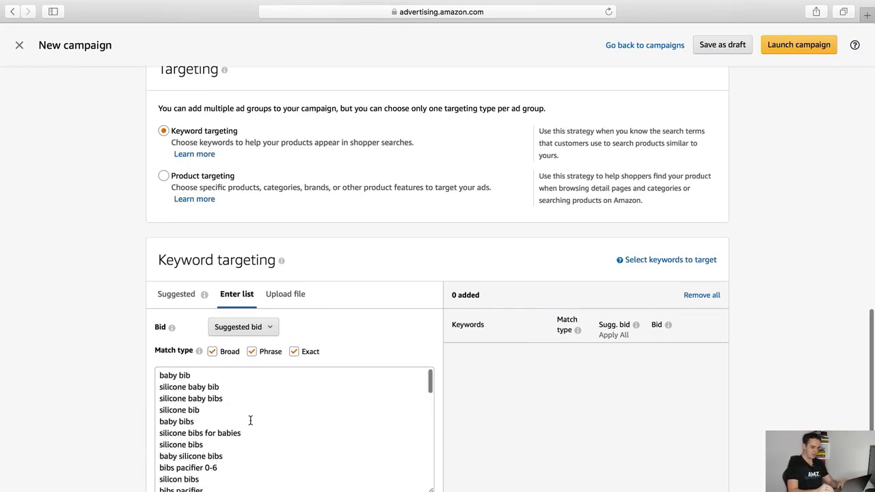
{"action": "left_click", "coordinate": [214, 357]}
{"action": "left_click", "coordinate": [252, 354]}
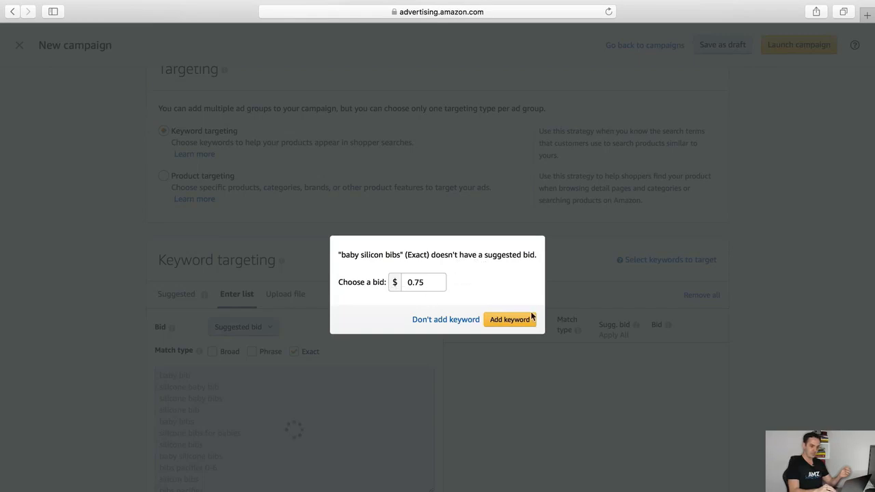
Add baby silicon bibs at $0.75 and review all 53 exact-match keywords with their bids
{"action": "left_click", "coordinate": [508, 322]}
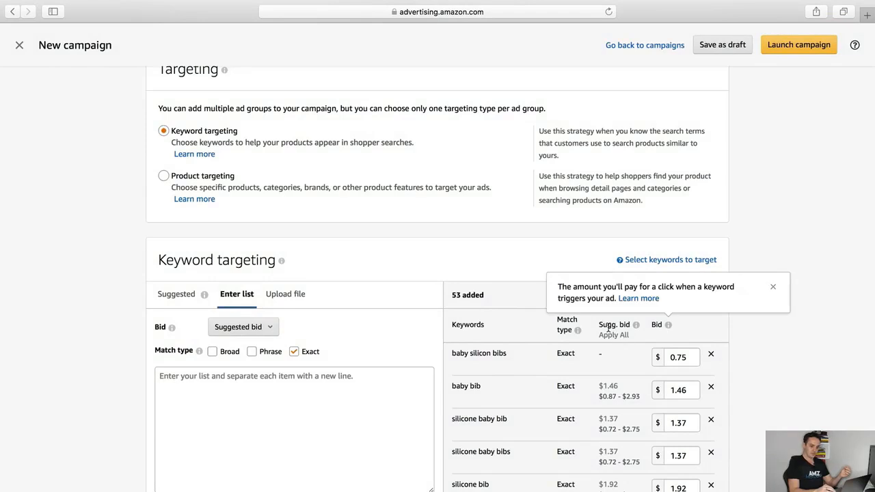
{"action": "mouse_move", "coordinate": [636, 325]}
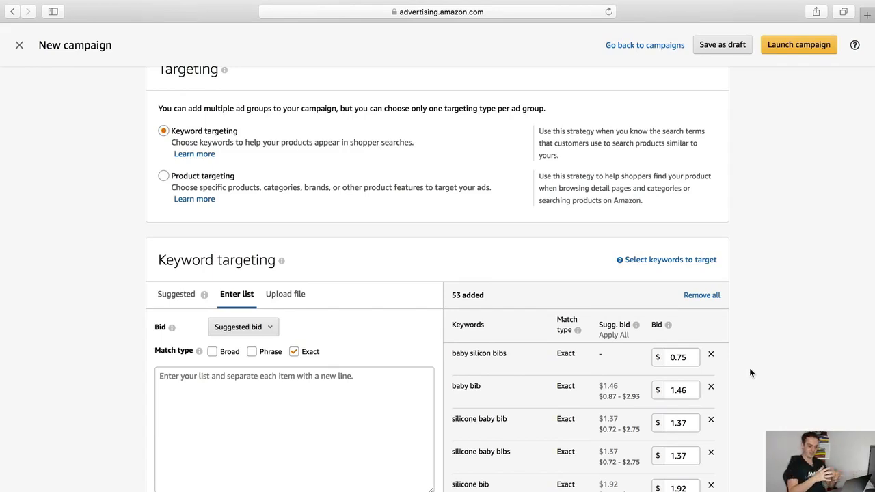
{"action": "scroll", "coordinate": [749, 372], "scroll_direction": "down", "scroll_amount": 10}
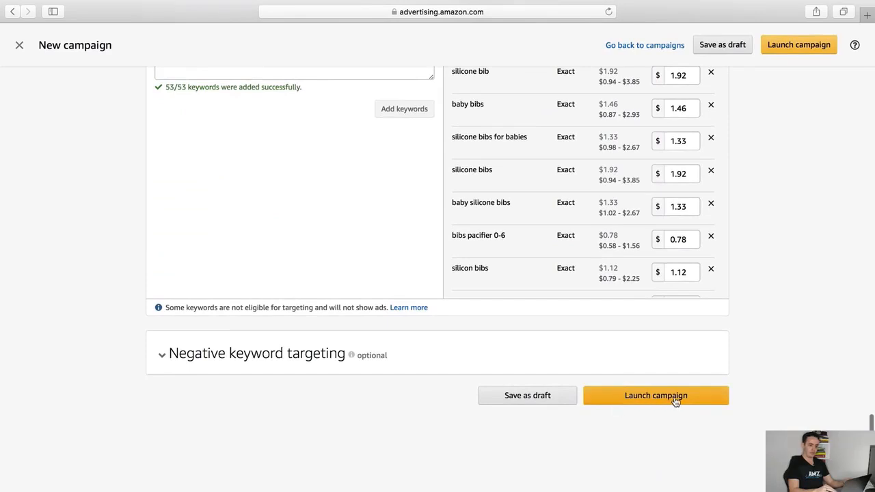
{"action": "scroll", "coordinate": [771, 410], "scroll_direction": "up", "scroll_amount": 4}
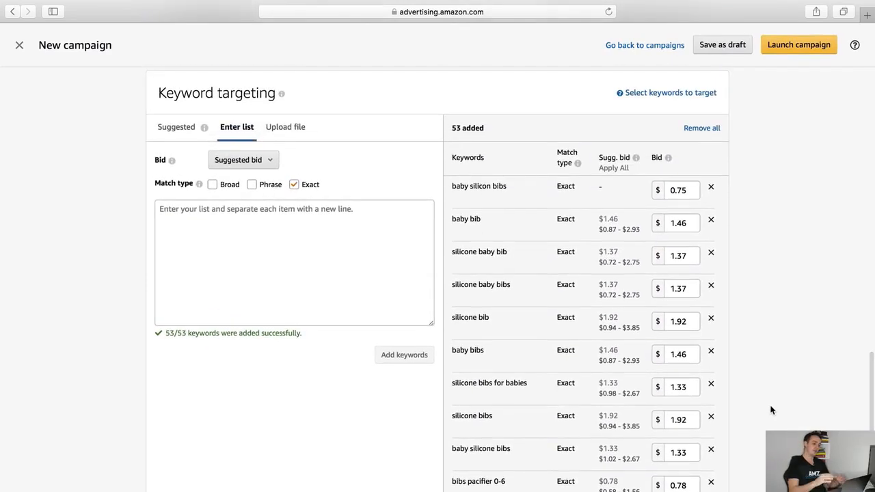
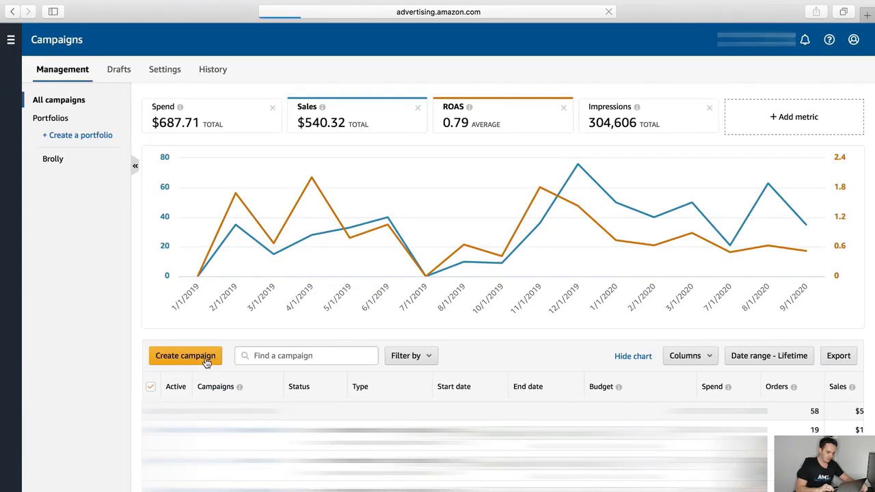
Create a Sponsored Products campaign named 'low bid broad match campaign' with a $10 daily budget
{"action": "left_click", "coordinate": [265, 312]}
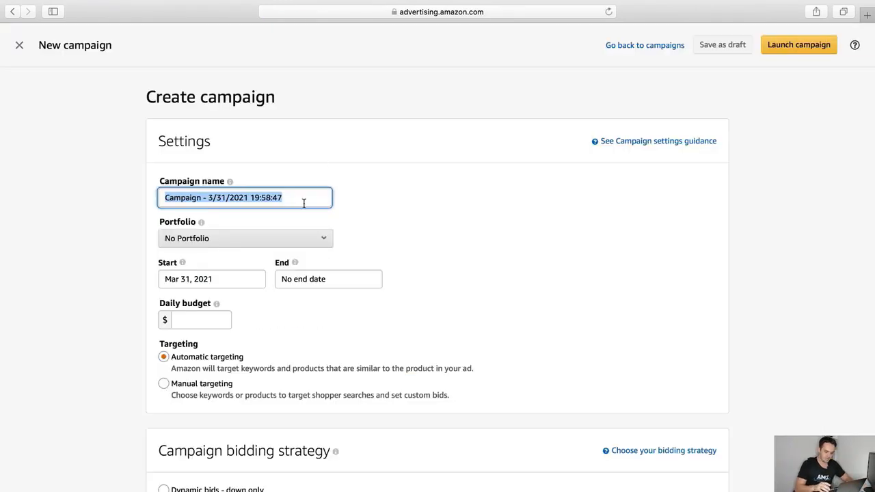
{"action": "key", "text": "BackSpace"}
{"action": "type", "text": "low "}
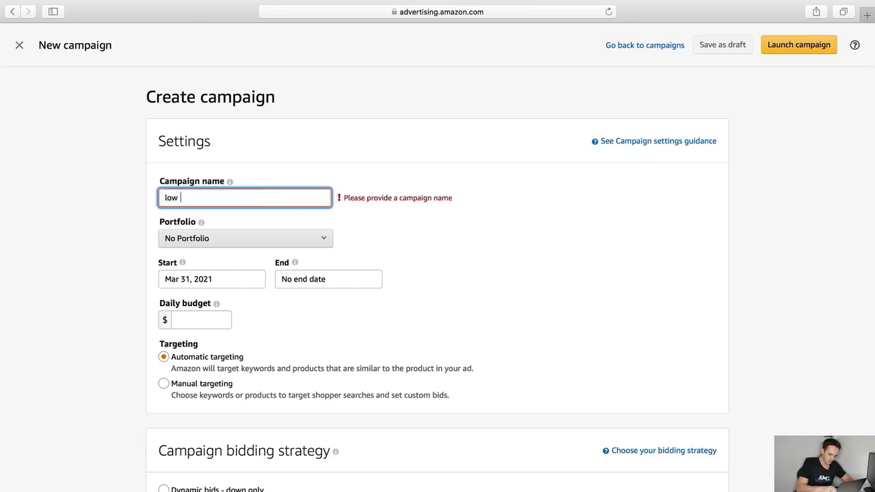
{"action": "type", "text": "bid broad mat"}
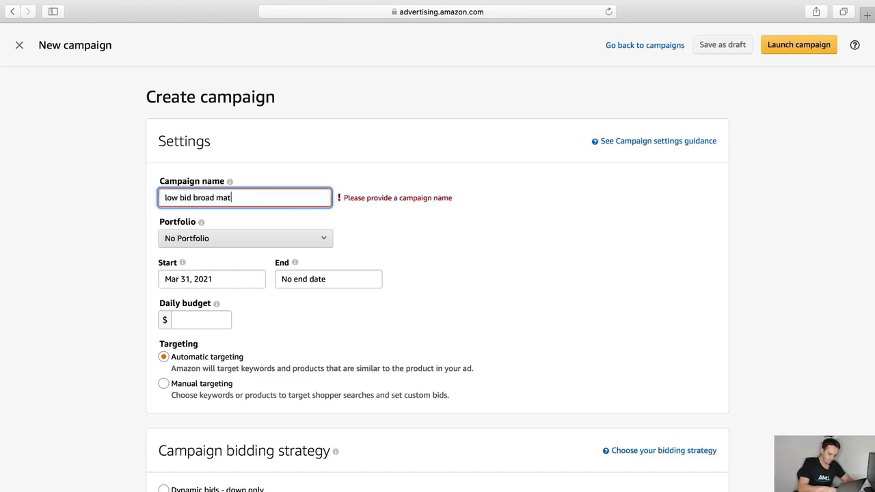
{"action": "type", "text": "ch cam"}
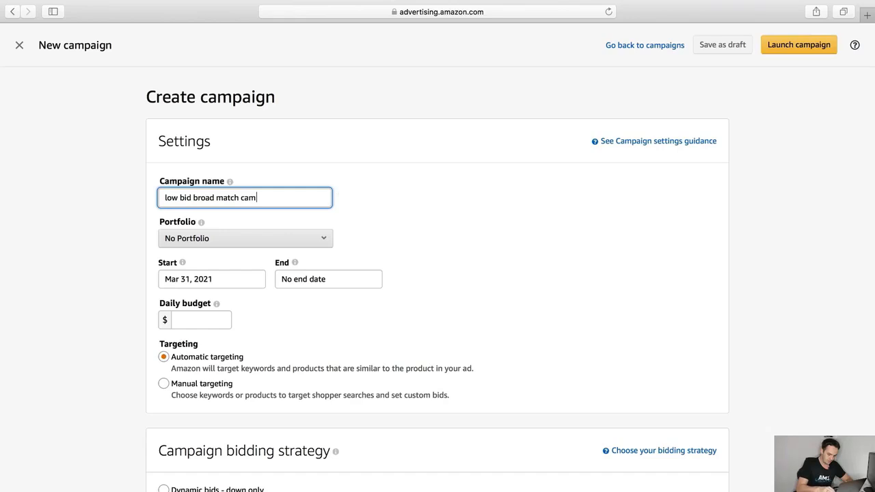
{"action": "type", "text": "paign"}
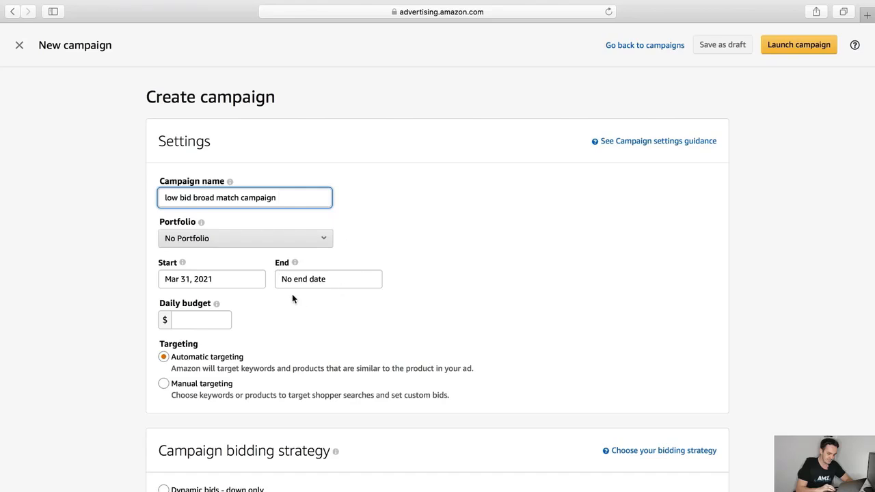
{"action": "left_click", "coordinate": [194, 317]}
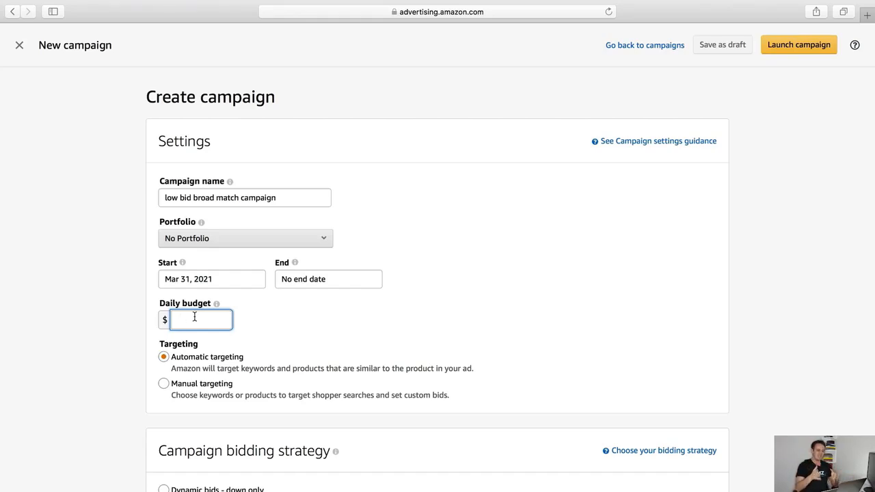
{"action": "type", "text": "10"}
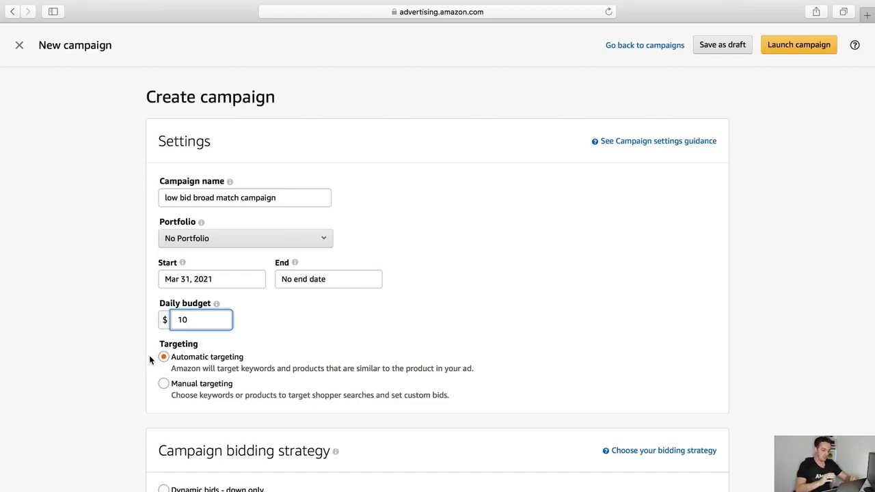
Choose Dynamic bids - down only and rename the ad group to 'low bid broad match campaign'
{"action": "scroll", "coordinate": [149, 355], "scroll_direction": "down", "scroll_amount": 3}
{"action": "scroll", "coordinate": [149, 355], "scroll_direction": "down", "scroll_amount": 7}
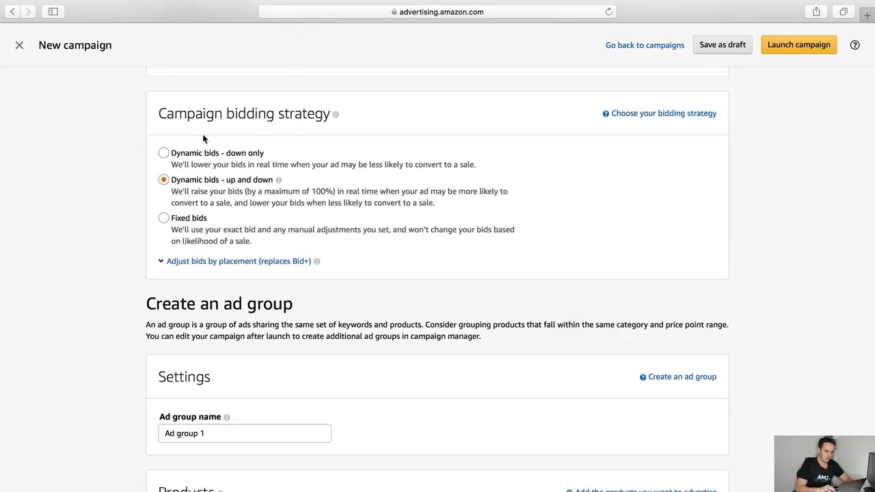
{"action": "left_click", "coordinate": [164, 153]}
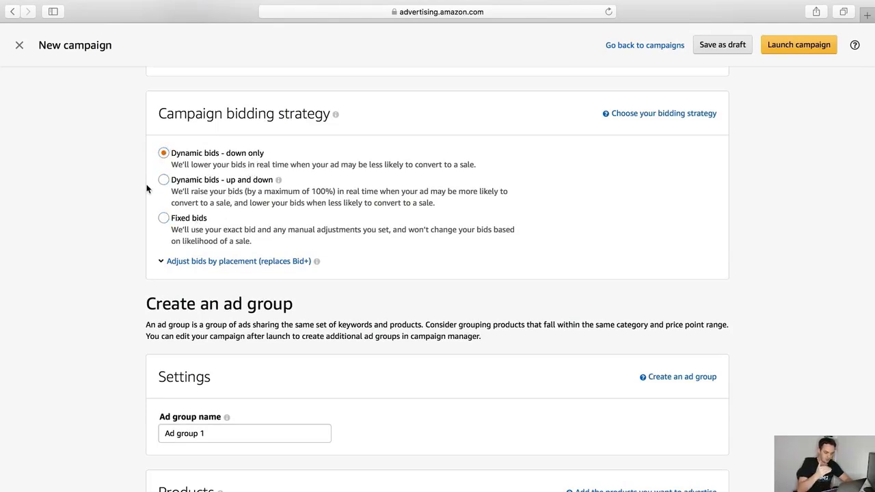
{"action": "left_click_drag", "start_coordinate": [224, 435], "coordinate": [155, 434]}
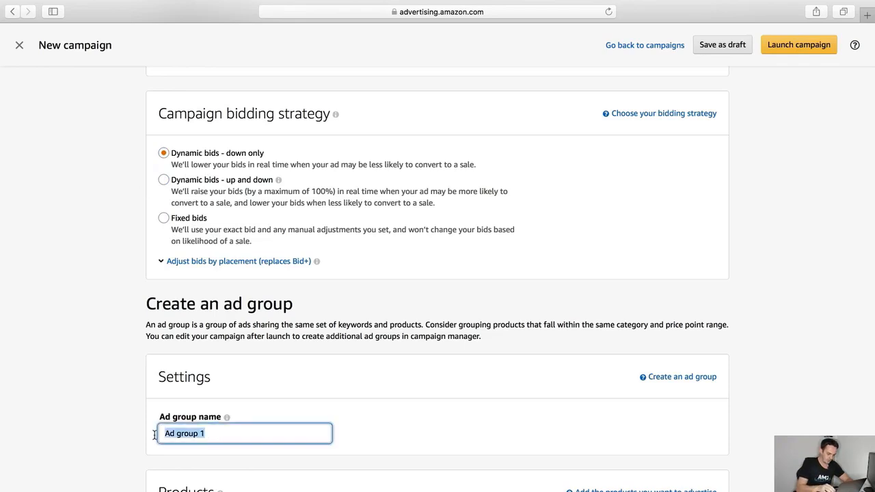
{"action": "type", "text": "low bi"}
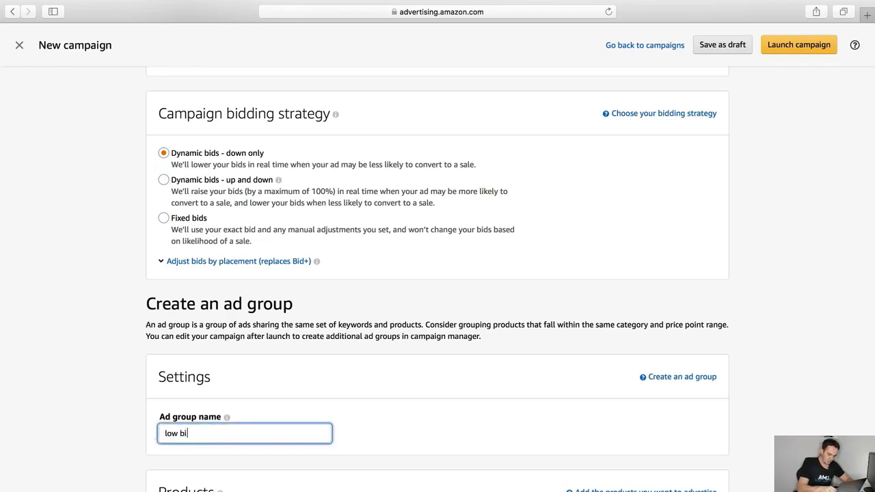
{"action": "type", "text": "d broad match campaign"}
{"action": "scroll", "coordinate": [420, 287], "scroll_direction": "down", "scroll_amount": 10}
Add the product to the ad group and change the automatic targeting default bid from 0.75 to 0.30
{"action": "left_click", "coordinate": [415, 284]}
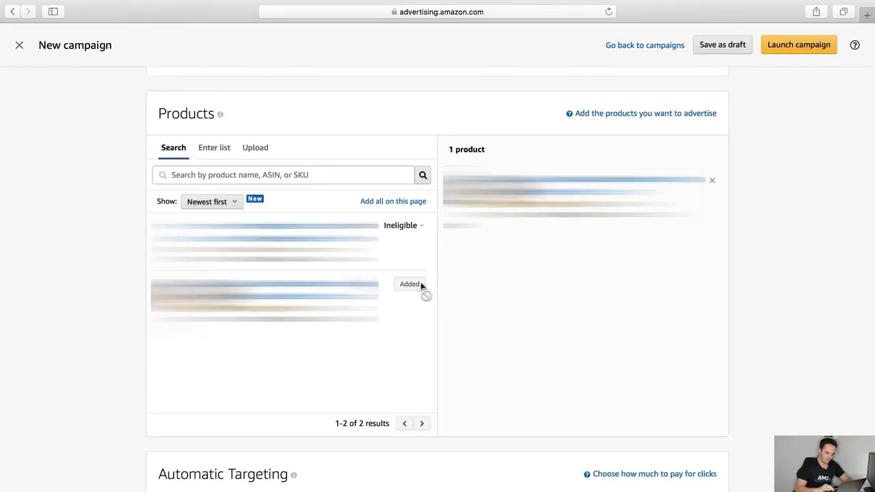
{"action": "scroll", "coordinate": [421, 287], "scroll_direction": "down", "scroll_amount": 9}
{"action": "left_click_drag", "start_coordinate": [221, 196], "coordinate": [190, 197]}
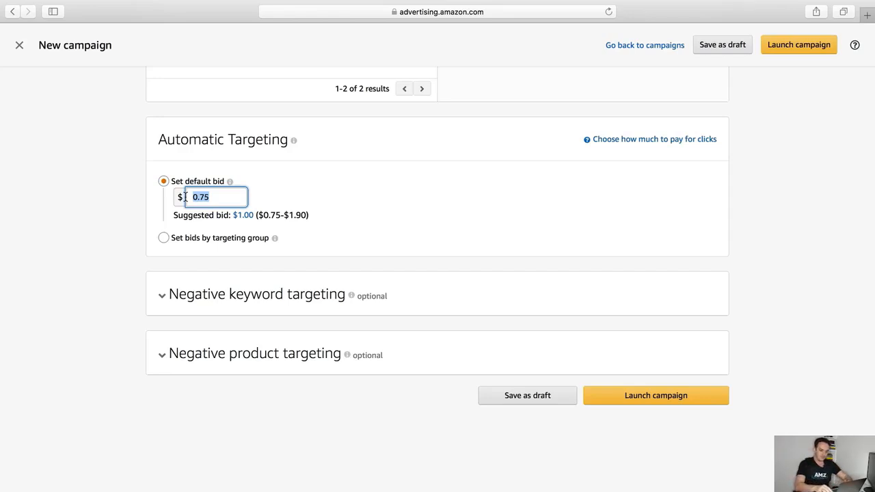
{"action": "type", "text": "0.30"}
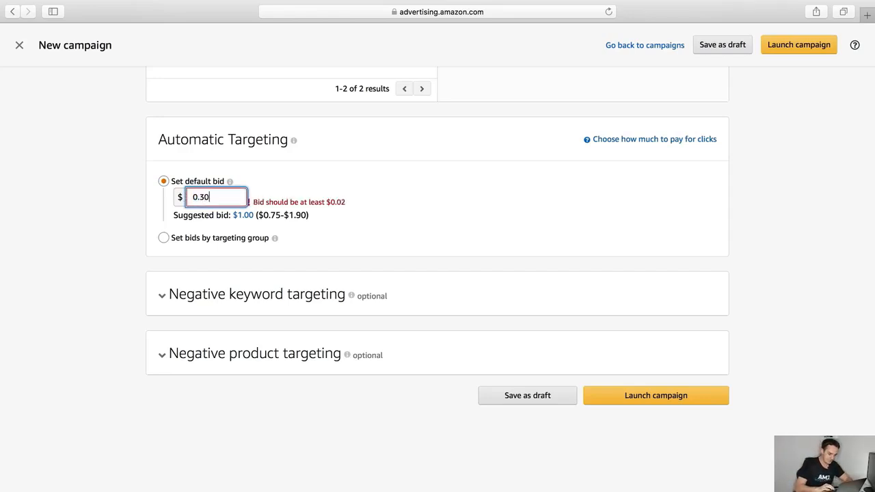
{"action": "left_click", "coordinate": [375, 186]}
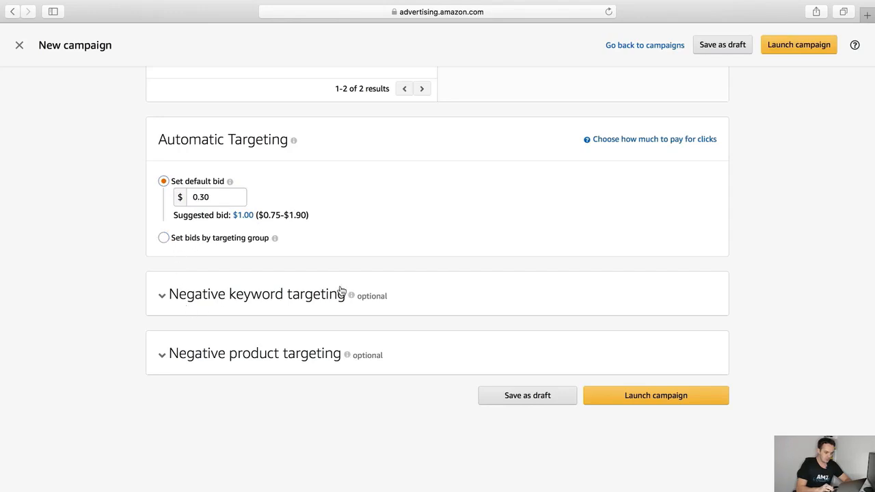
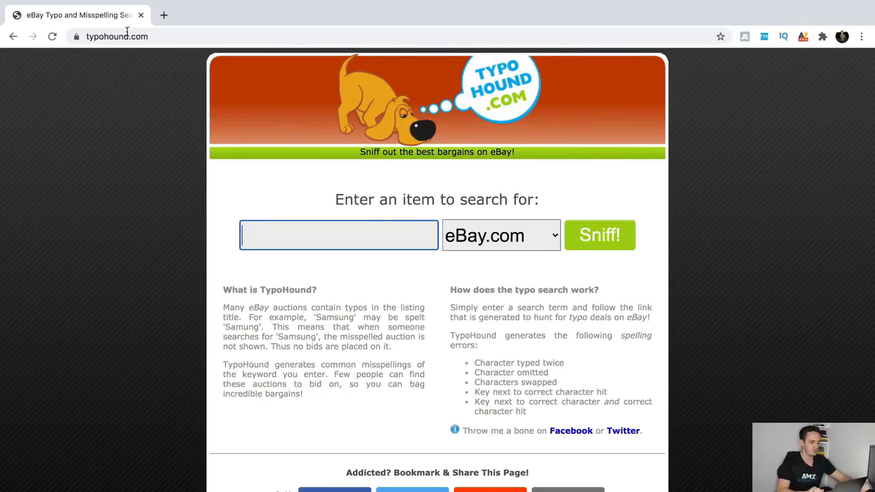
Generate TypoHound misspellings of 'baby silicone bib' and open the first eBay typo search
{"action": "left_click", "coordinate": [138, 40]}
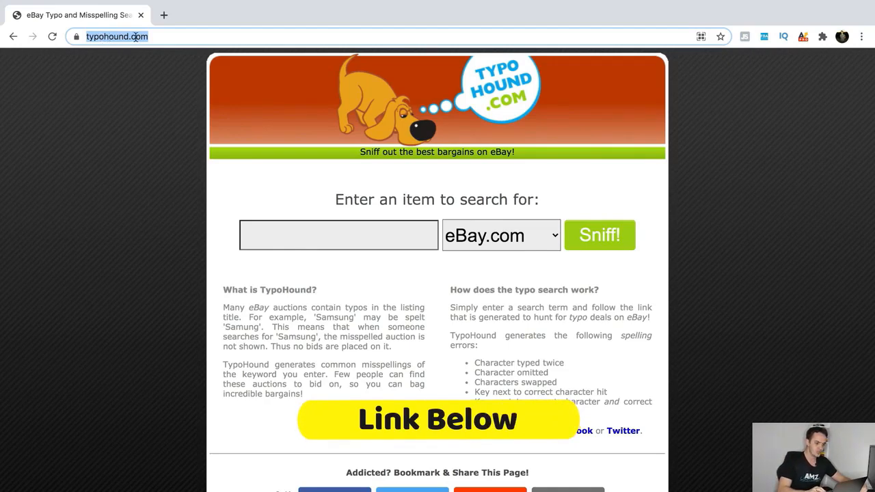
{"action": "left_click", "coordinate": [281, 236]}
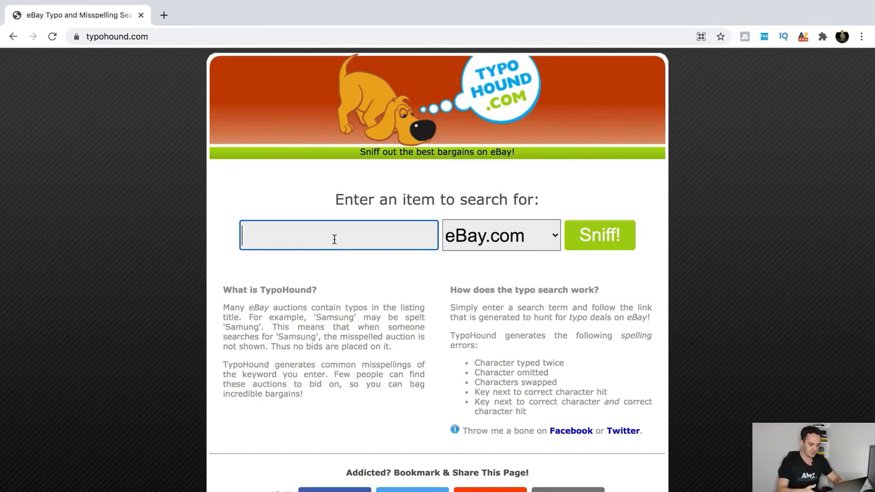
{"action": "type", "text": "baby"}
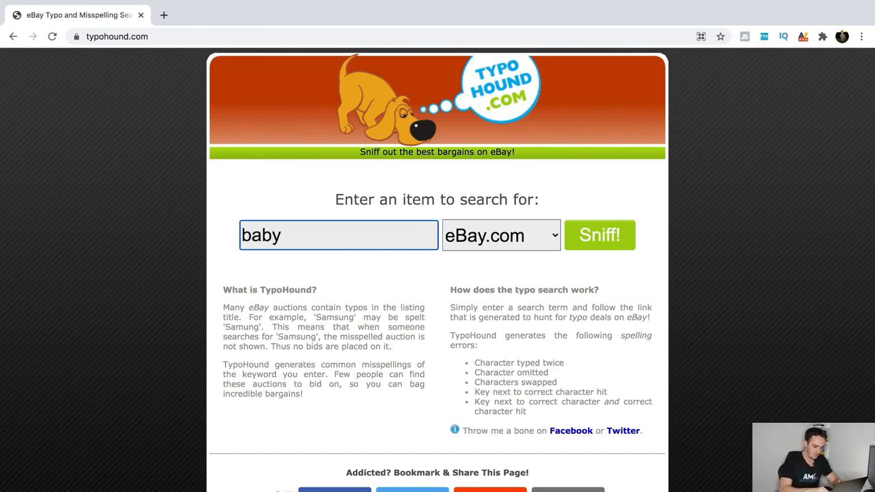
{"action": "type", "text": " silicone bib"}
{"action": "key", "text": "Return"}
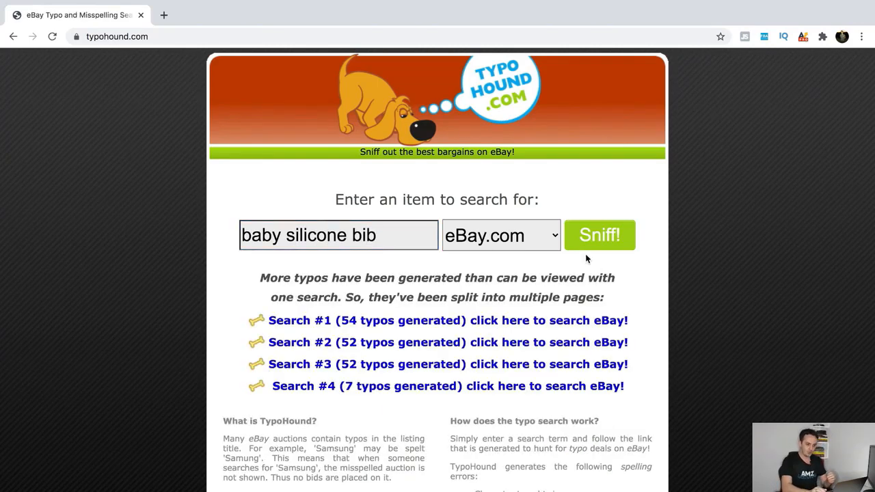
{"action": "left_click", "coordinate": [305, 322]}
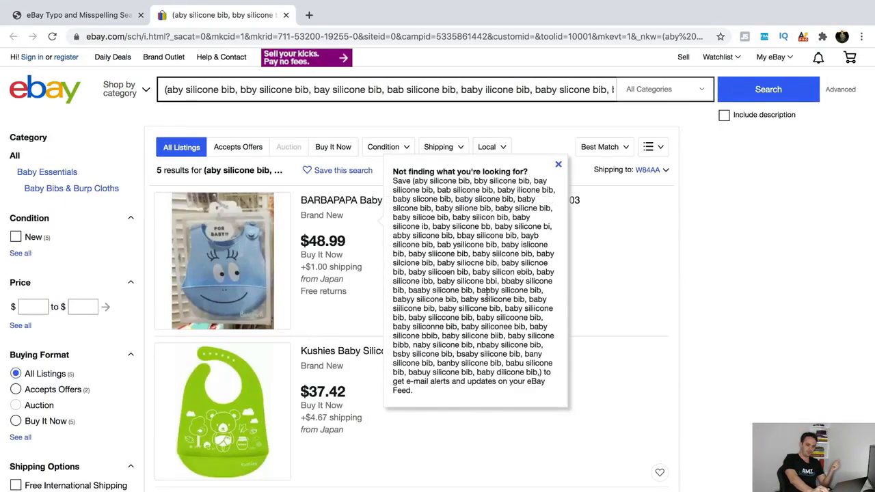
Dismiss the save-search popup and copy the full misspelled keyword string from eBay's search box
{"action": "left_click", "coordinate": [801, 449]}
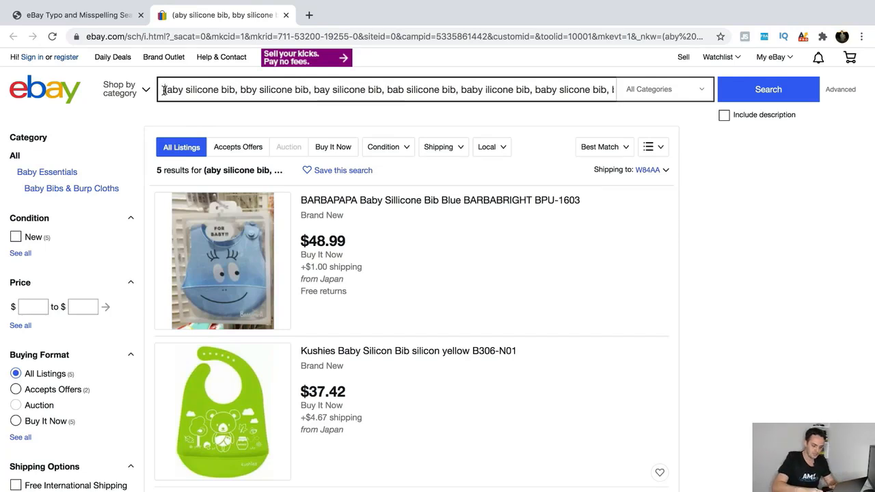
{"action": "key", "text": "super+a"}
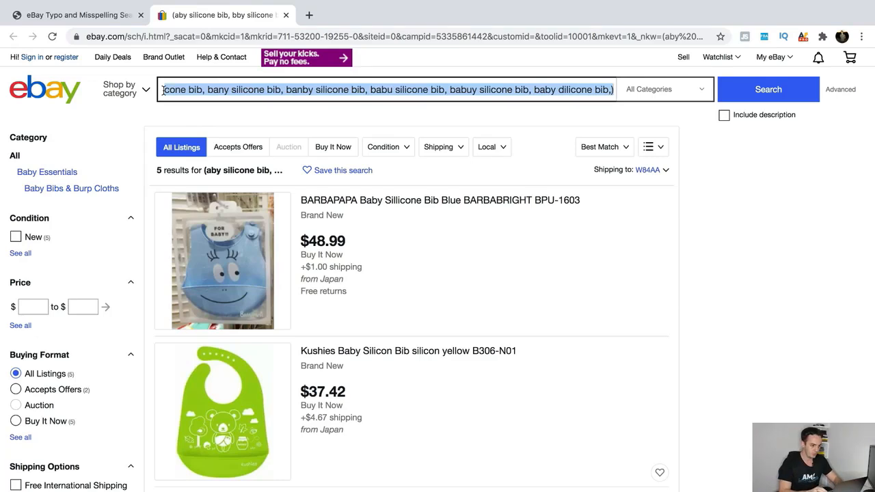
{"action": "right_click", "coordinate": [191, 90]}
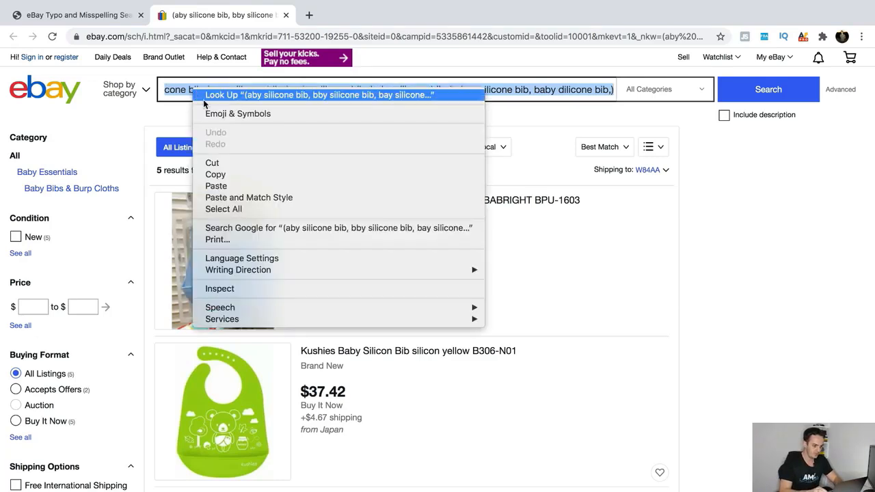
{"action": "left_click", "coordinate": [235, 174]}
{"action": "key", "text": "ctrl+Up"}
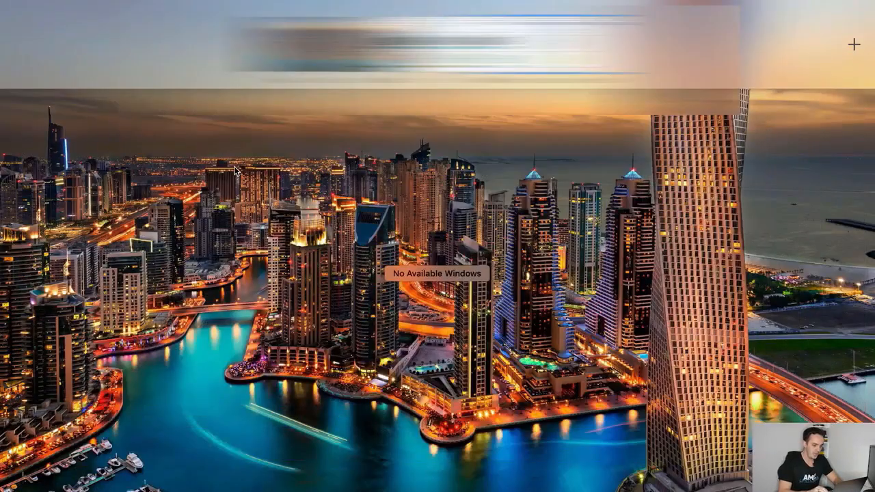
Go to Campaign Manager from Seller Central and start a new Sponsored Products campaign
{"action": "left_click", "coordinate": [428, 61]}
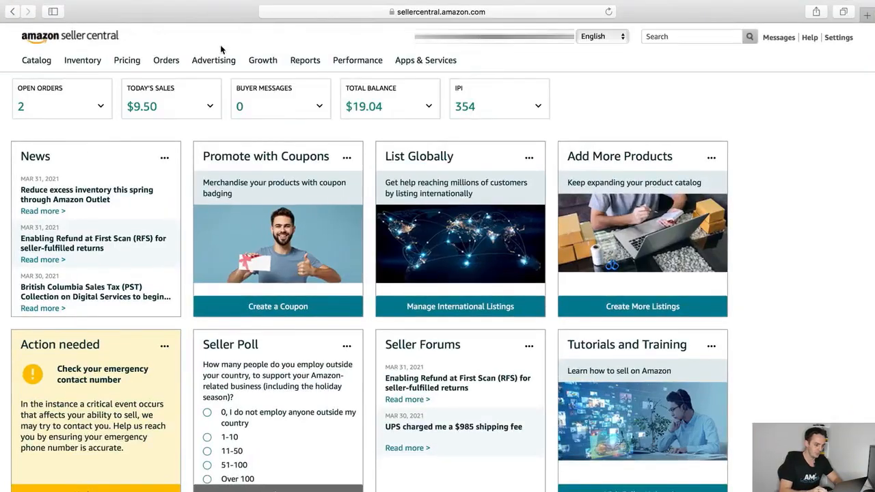
{"action": "mouse_move", "coordinate": [217, 63]}
{"action": "left_click", "coordinate": [216, 84]}
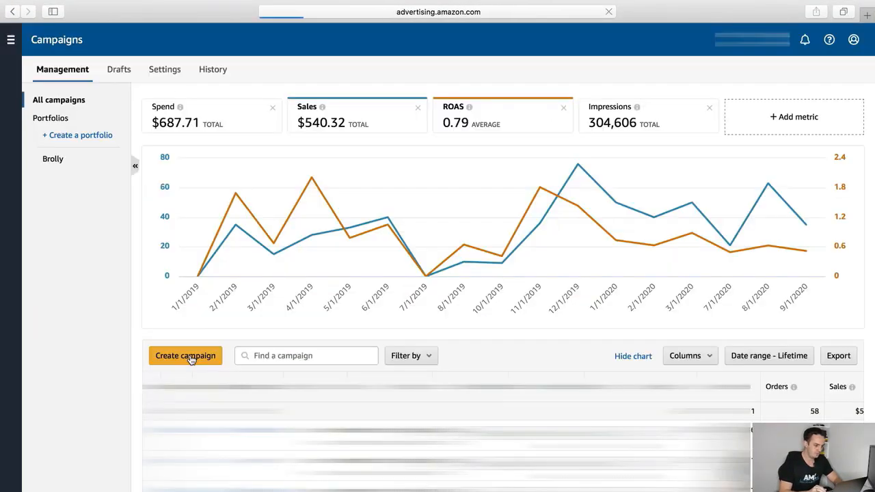
{"action": "left_click", "coordinate": [191, 359]}
{"action": "left_click", "coordinate": [257, 311]}
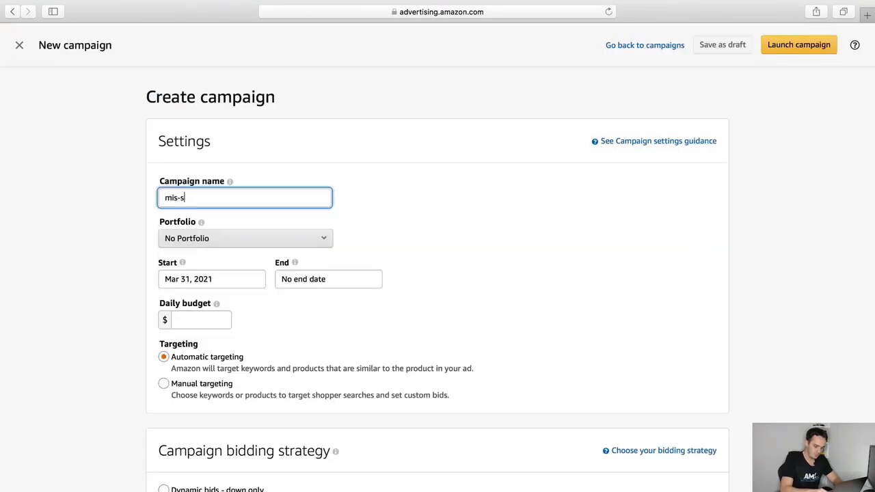
Name it 'mis-spelt campaign' with a $10 daily budget, manual targeting, and the product added
{"action": "type", "text": "pelt campaig"}
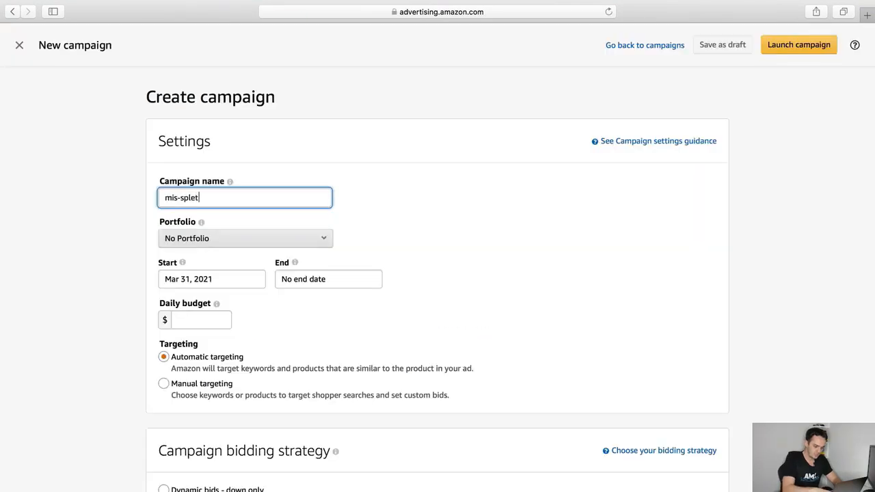
{"action": "type", "text": "n"}
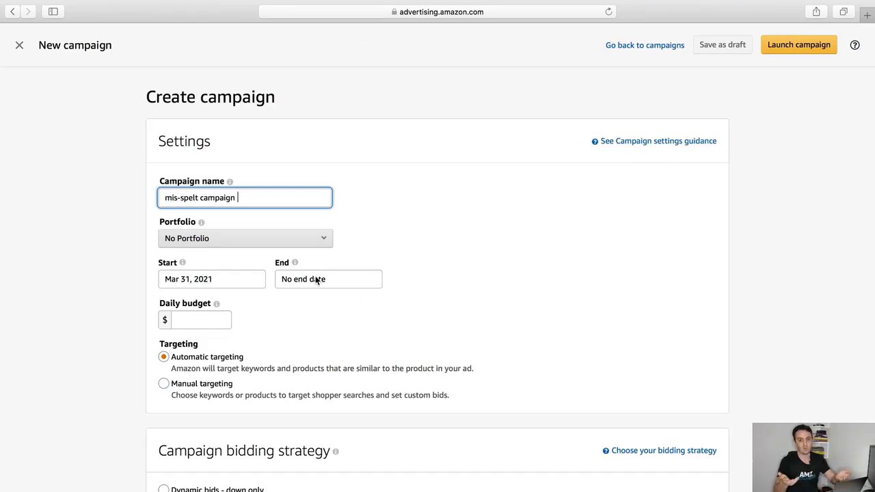
{"action": "left_click", "coordinate": [203, 317]}
{"action": "type", "text": "10"}
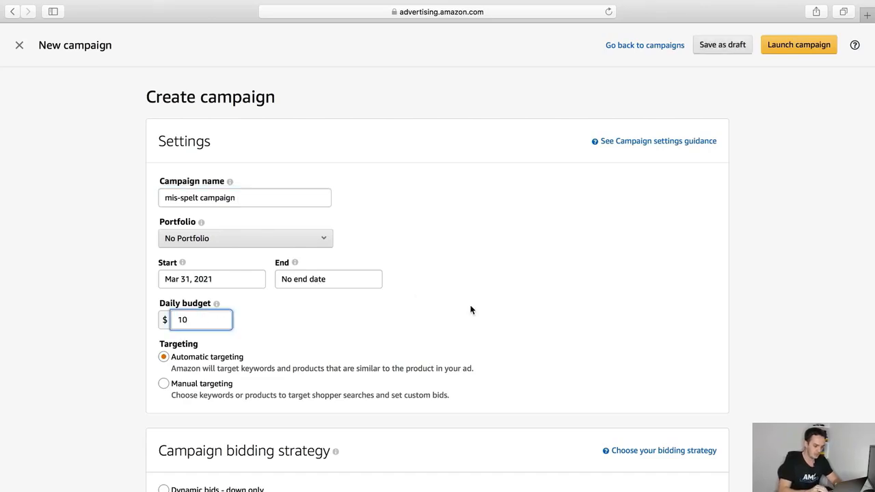
{"action": "left_click", "coordinate": [165, 384]}
{"action": "scroll", "coordinate": [165, 386], "scroll_direction": "down", "scroll_amount": 5}
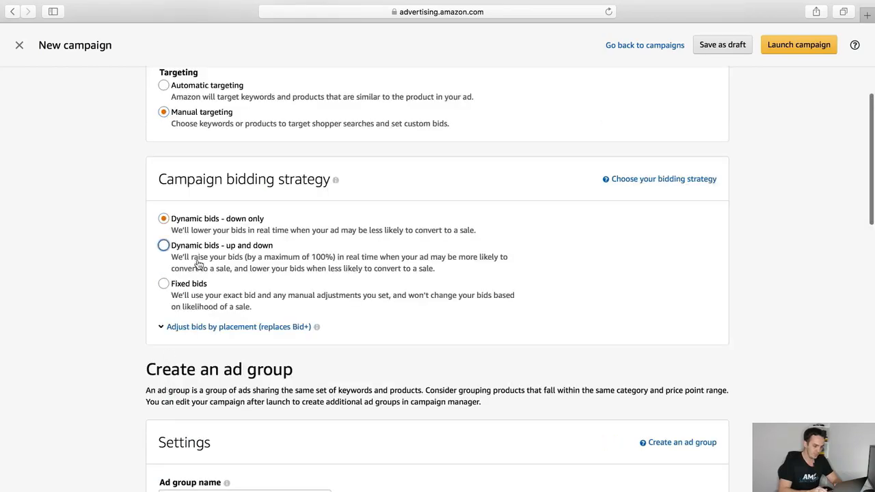
{"action": "left_click", "coordinate": [232, 490]}
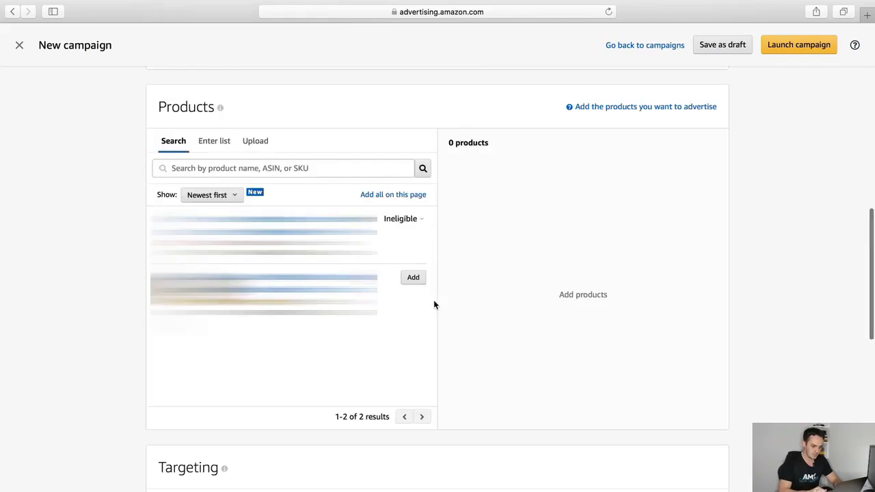
{"action": "left_click", "coordinate": [414, 281]}
{"action": "scroll", "coordinate": [156, 106], "scroll_direction": "down", "scroll_amount": 6}
Choose keyword targeting and paste the copied misspelled keywords into the Enter list box
{"action": "left_click", "coordinate": [164, 124]}
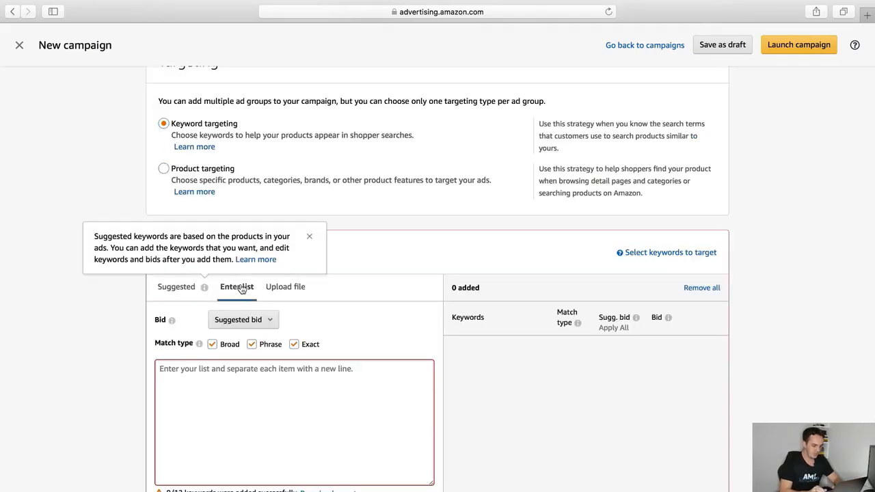
{"action": "left_click", "coordinate": [255, 384]}
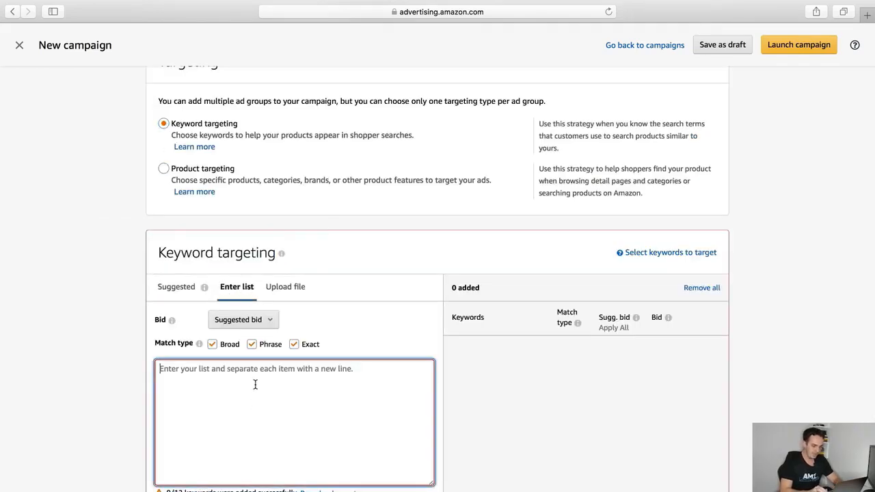
{"action": "key", "text": "super+v"}
{"action": "scroll", "coordinate": [255, 384], "scroll_direction": "up", "scroll_amount": 3}
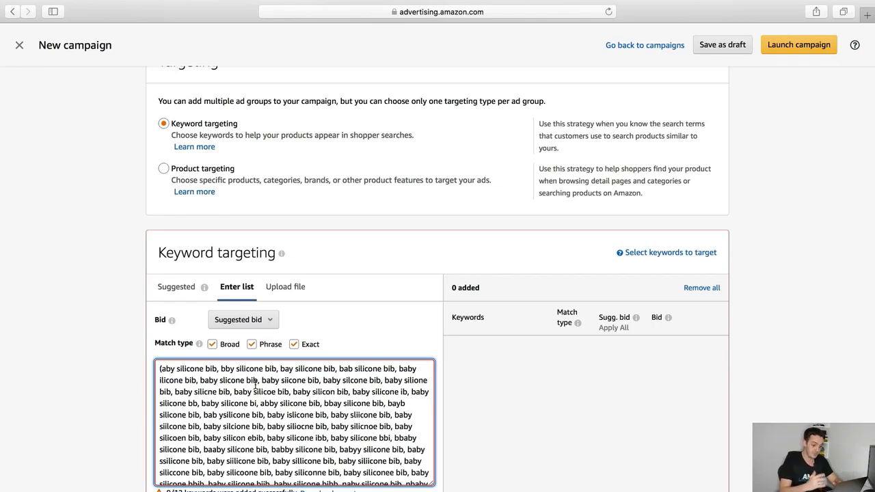
Put bby, bay and bab silicone bib each on its own line, removing commas and spaces
{"action": "left_click", "coordinate": [217, 369]}
{"action": "key", "text": "BackSpace"}
{"action": "key", "text": "BackSpace"}
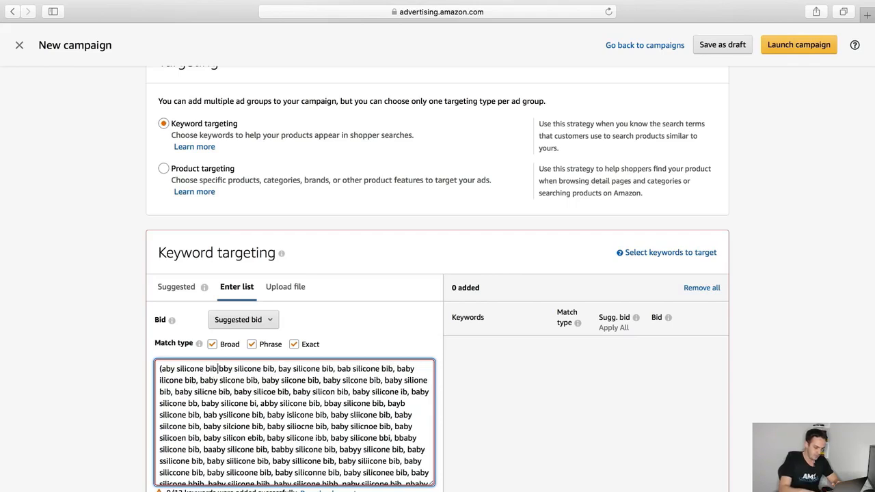
{"action": "key", "text": "Return"}
{"action": "key", "text": "BackSpace"}
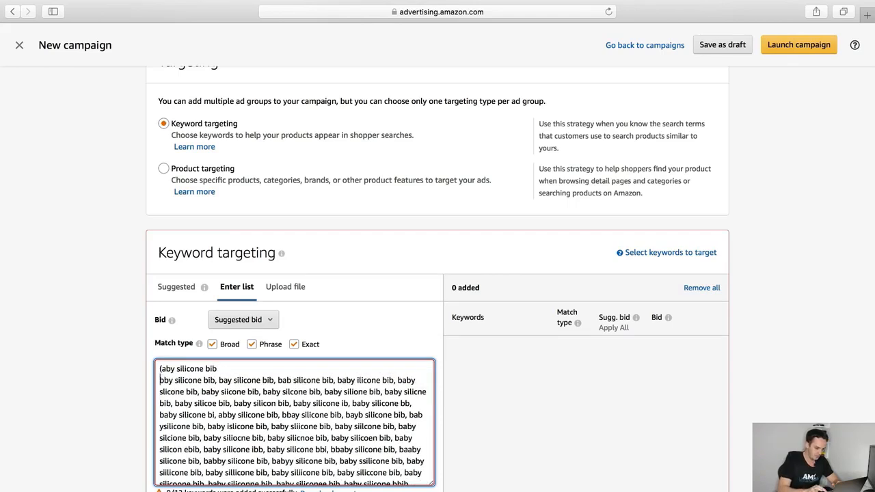
{"action": "left_click", "coordinate": [218, 381]}
{"action": "key", "text": "BackSpace"}
{"action": "key", "text": "BackSpace"}
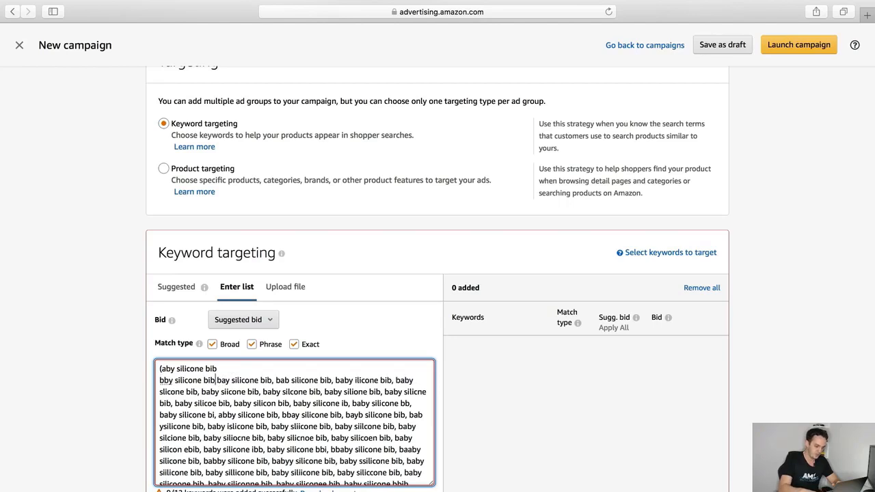
{"action": "key", "text": "Return"}
{"action": "key", "text": "Delete"}
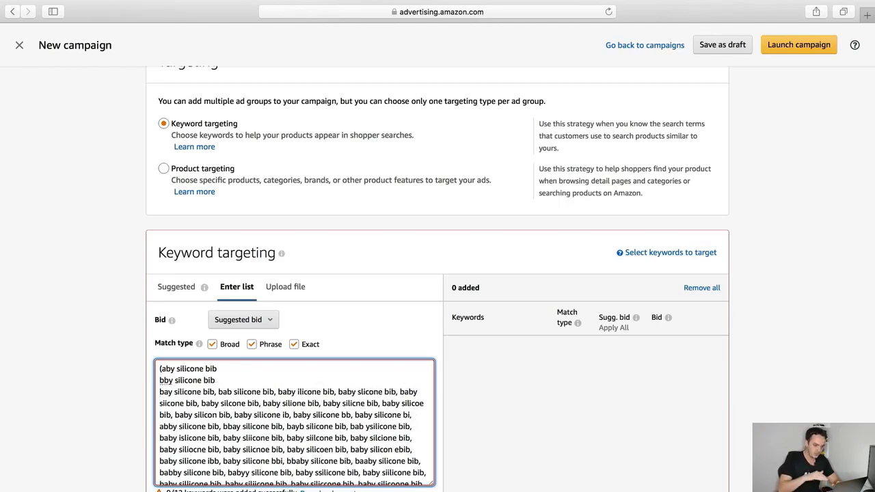
{"action": "left_click", "coordinate": [218, 392]}
{"action": "key", "text": "BackSpace"}
{"action": "key", "text": "BackSpace"}
{"action": "key", "text": "Return"}
{"action": "left_click", "coordinate": [219, 404]}
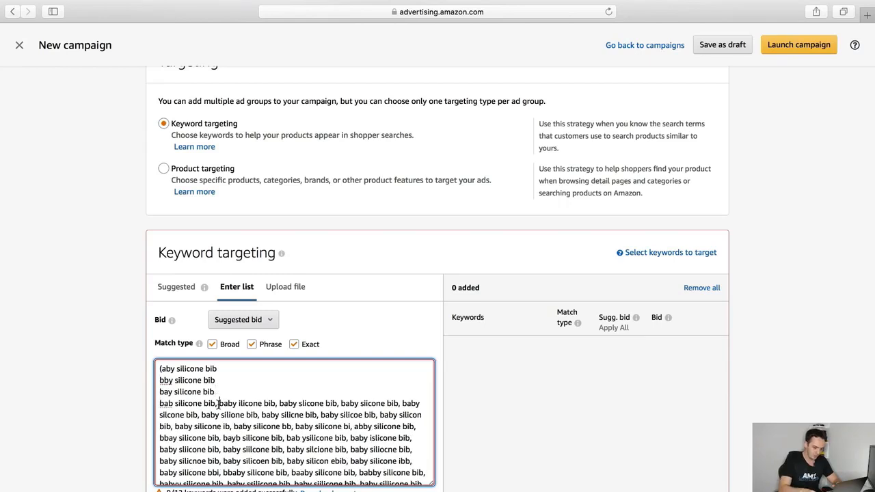
{"action": "key", "text": "BackSpace"}
{"action": "key", "text": "BackSpace"}
{"action": "key", "text": "Return"}
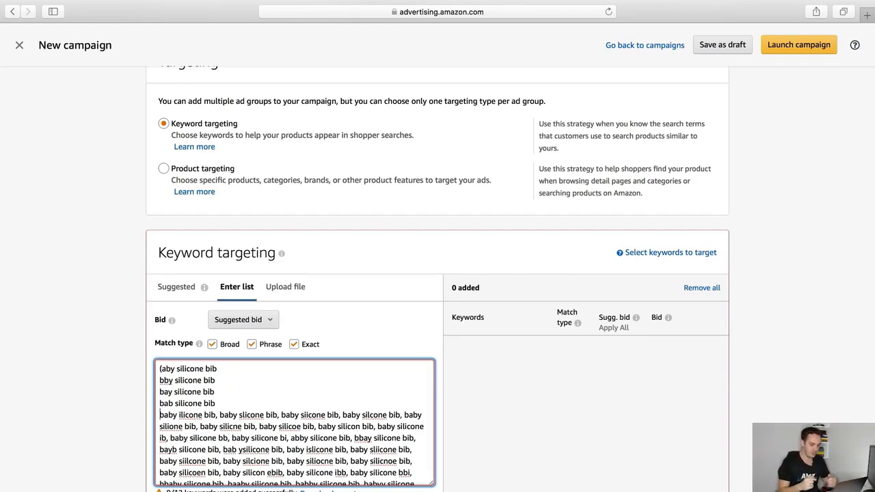
{"action": "key", "text": "ctrl+Up"}
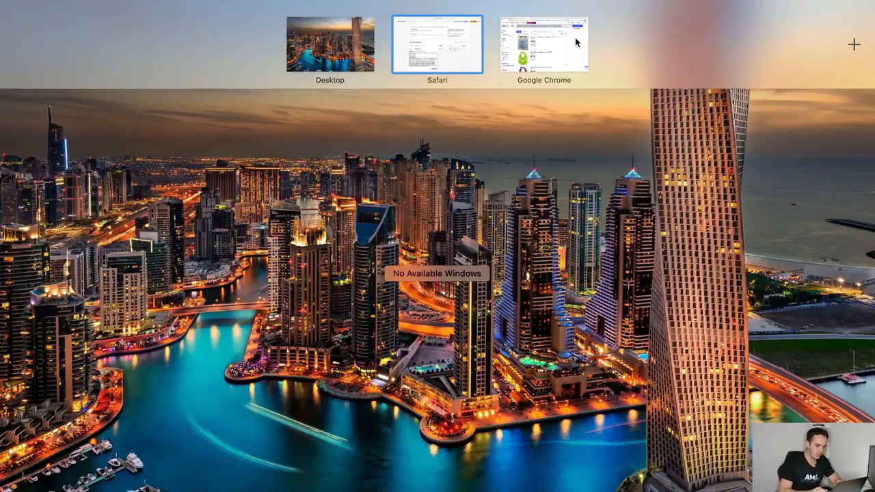
Recopy the misspelled keyword list from the eBay results tab in Chrome
{"action": "left_click", "coordinate": [540, 45]}
{"action": "left_click", "coordinate": [86, 17]}
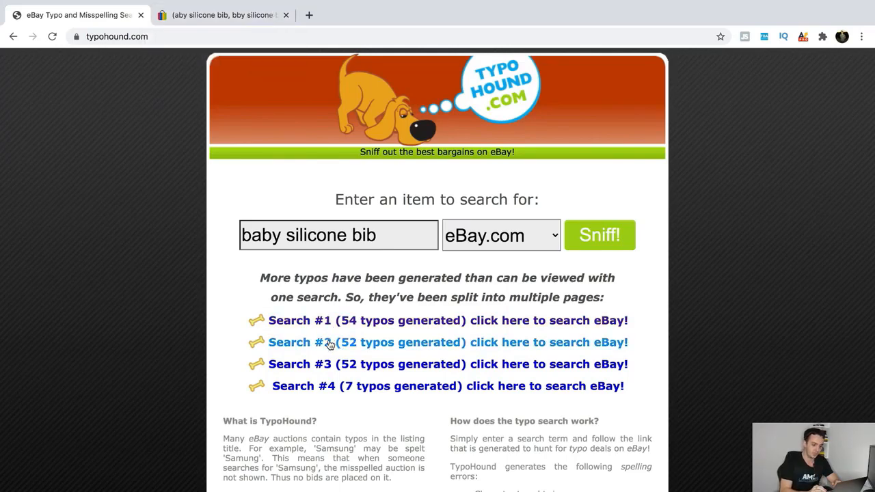
{"action": "left_click", "coordinate": [245, 17]}
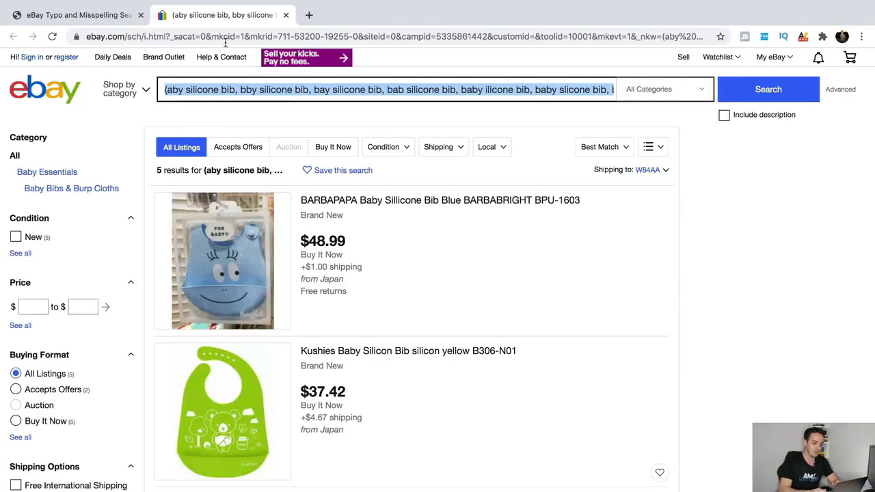
{"action": "left_click", "coordinate": [117, 15]}
{"action": "key", "text": "ctrl+Up"}
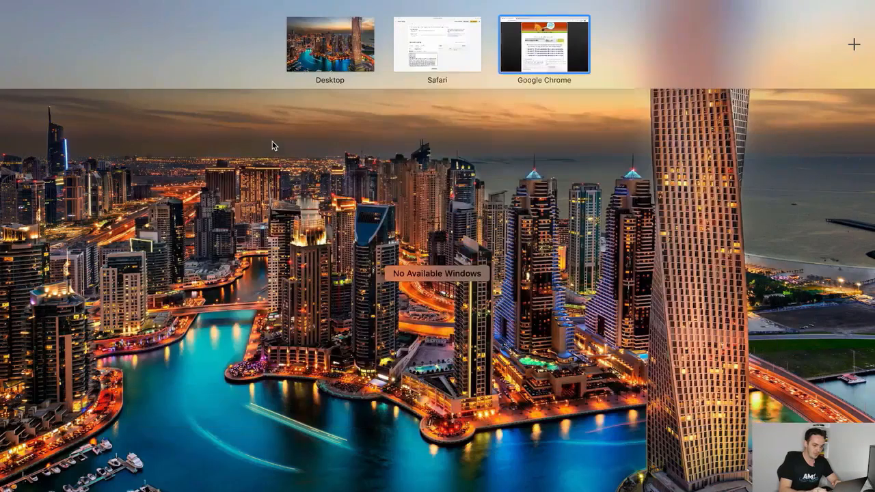
{"action": "left_click", "coordinate": [460, 44]}
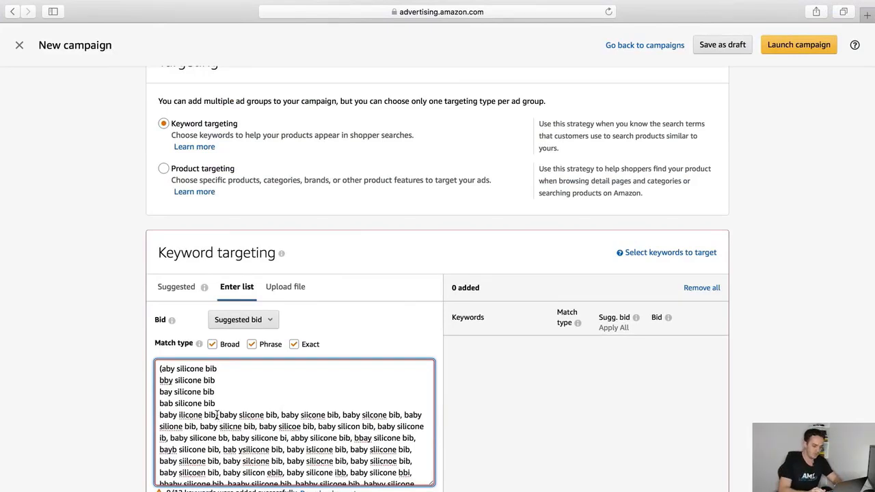
Replace the keyword list with the fresh paste and put bby and bay silicone bib on separate lines
{"action": "key", "text": "super+a"}
{"action": "key", "text": "BackSpace"}
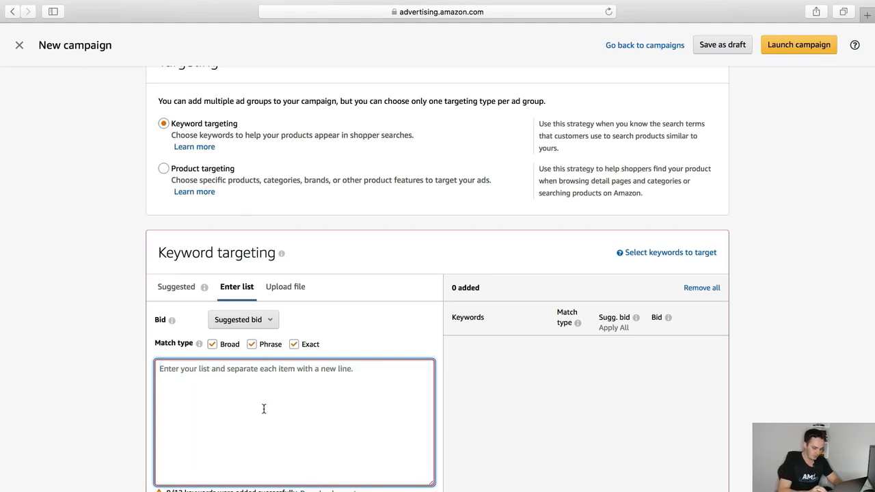
{"action": "key", "text": "super+v"}
{"action": "left_click", "coordinate": [219, 372]}
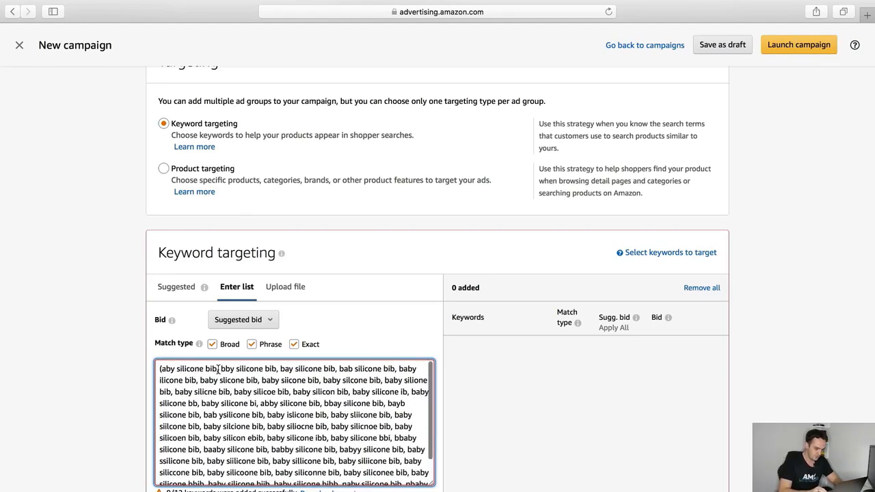
{"action": "key", "text": "BackSpace"}
{"action": "key", "text": "Return"}
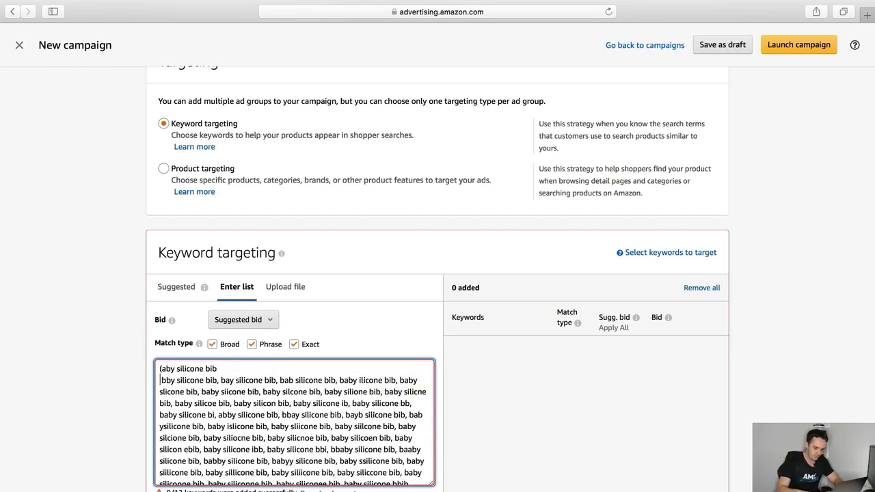
{"action": "key", "text": "Delete"}
{"action": "left_click", "coordinate": [217, 380]}
{"action": "key", "text": "BackSpace"}
{"action": "key", "text": "Return"}
{"action": "key", "text": "Delete"}
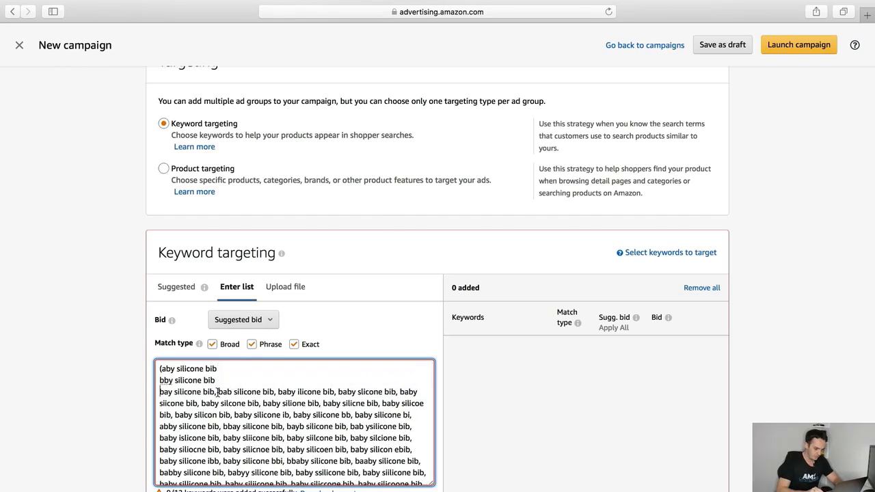
Split off bab silicone bib, delete the leftover keywords, and keep only Exact match selected
{"action": "left_click", "coordinate": [216, 392]}
{"action": "key", "text": "BackSpace"}
{"action": "key", "text": "Return"}
{"action": "key", "text": "Delete"}
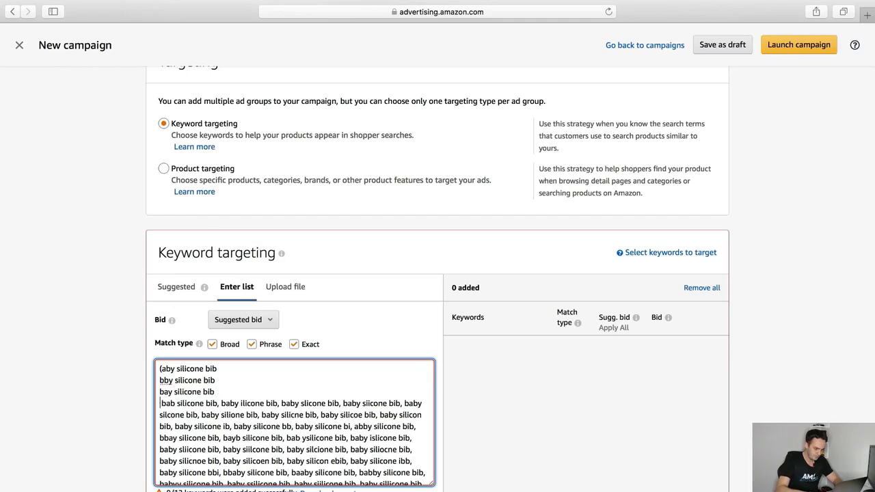
{"action": "key", "text": "Delete"}
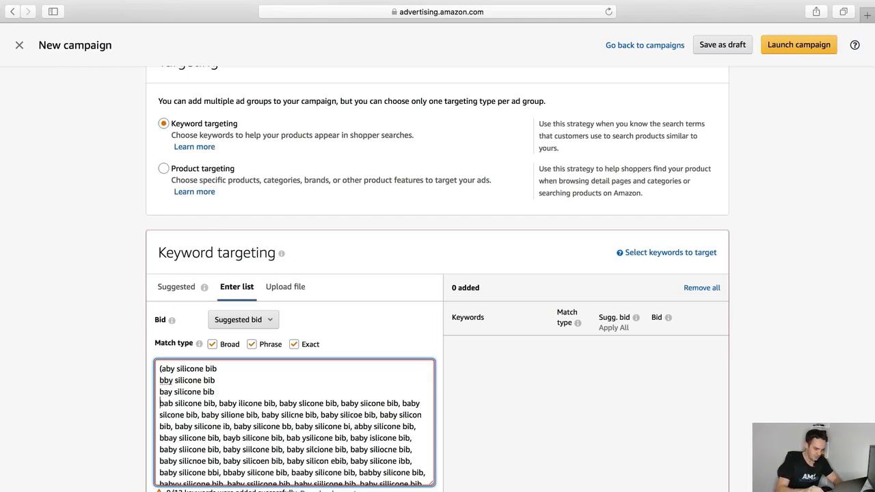
{"action": "left_click", "coordinate": [217, 405]}
{"action": "key", "text": "BackSpace"}
{"action": "key", "text": "BackSpace"}
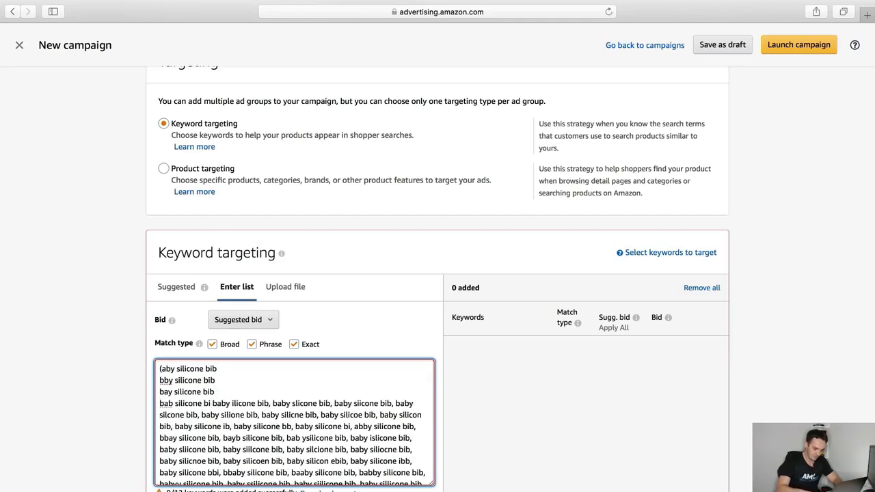
{"action": "type", "text": "b"}
{"action": "key", "text": "Return"}
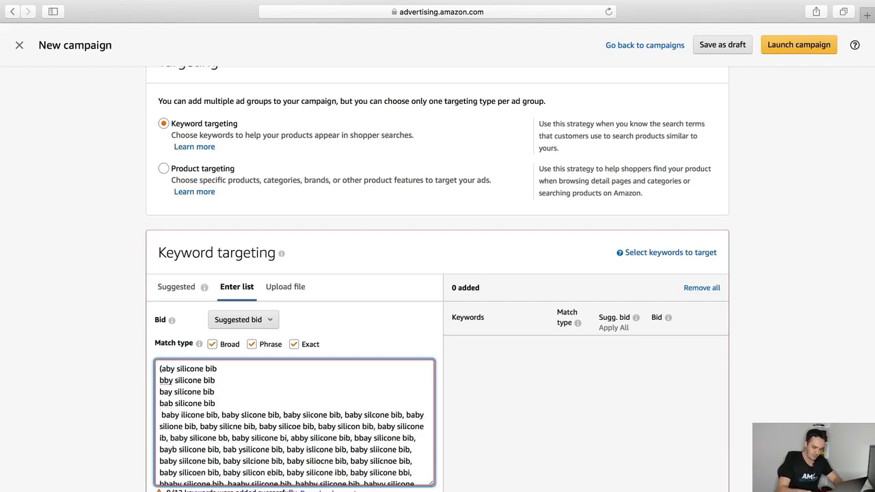
{"action": "key", "text": "super+a"}
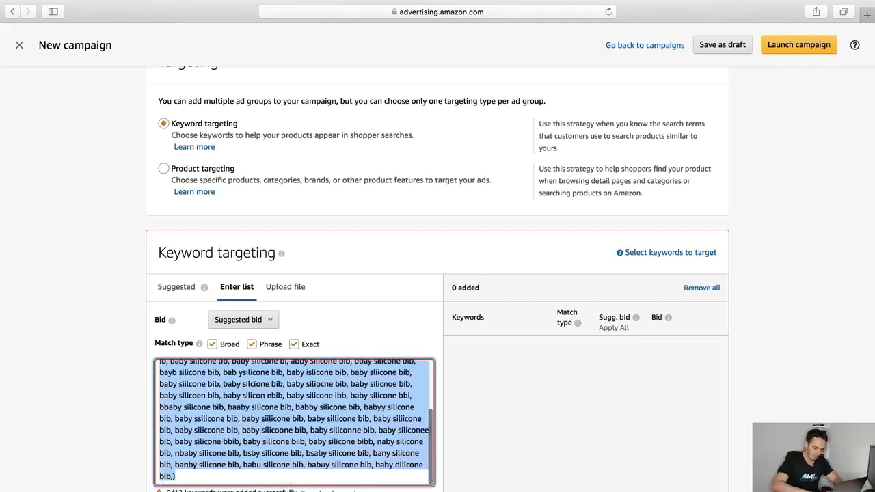
{"action": "key", "text": "BackSpace"}
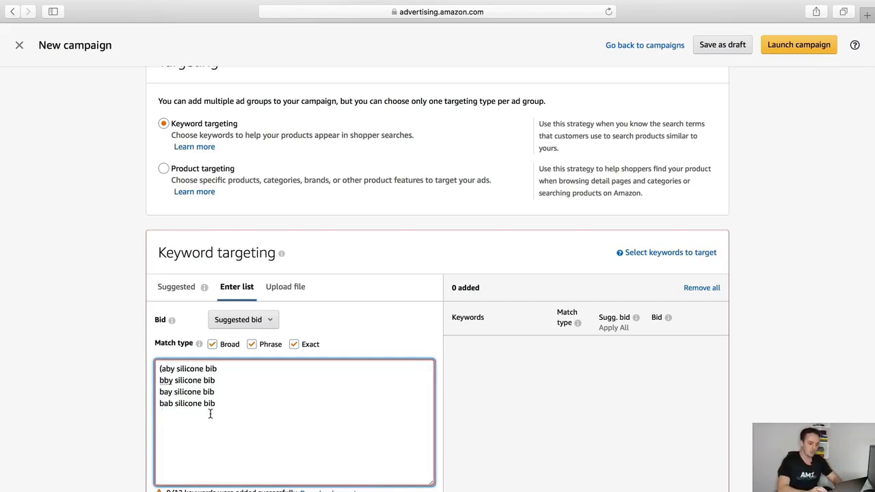
{"action": "left_click", "coordinate": [212, 345]}
{"action": "left_click", "coordinate": [253, 345]}
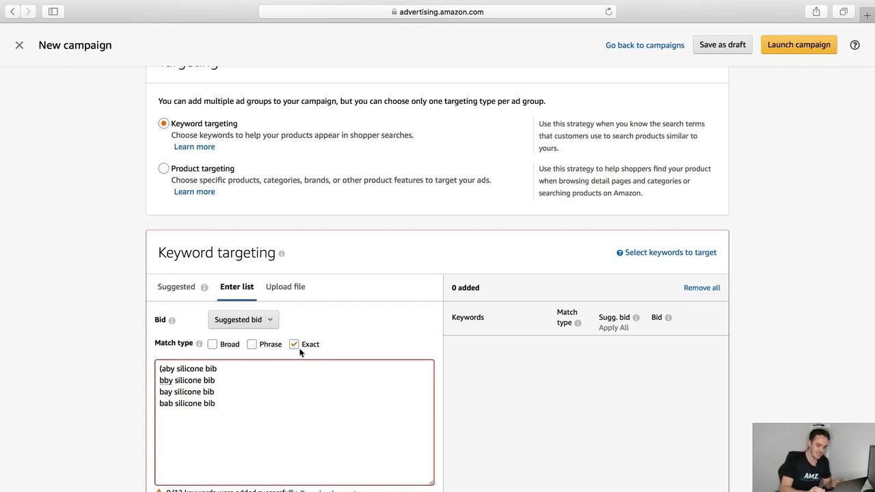
Add the listed misspellings as Exact keywords with a $0.75 bid each
{"action": "scroll", "coordinate": [309, 348], "scroll_direction": "down", "scroll_amount": 2}
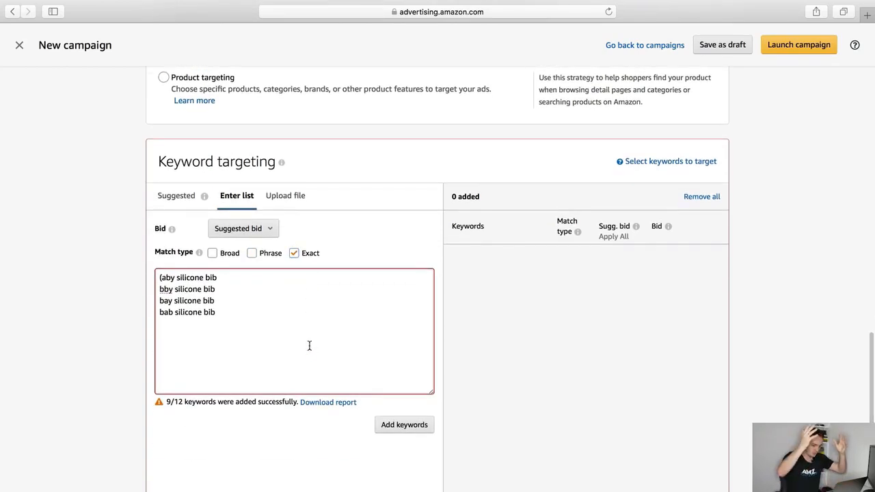
{"action": "left_click", "coordinate": [406, 429]}
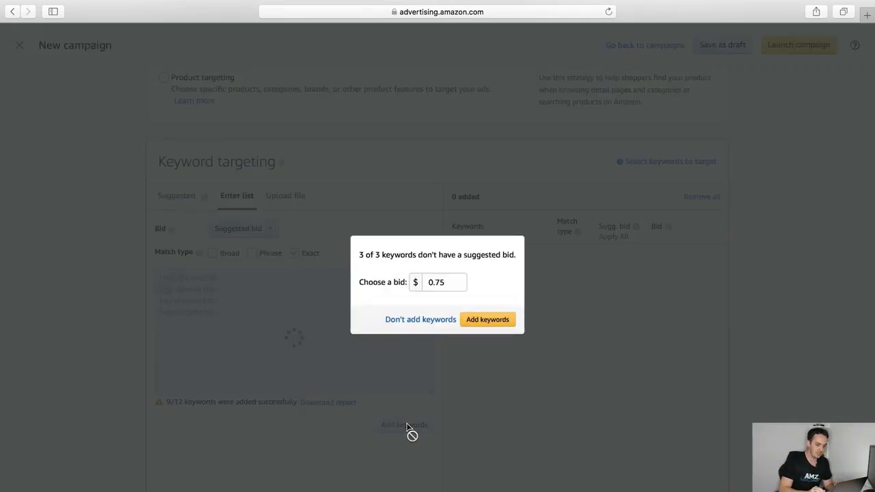
{"action": "left_click", "coordinate": [487, 320]}
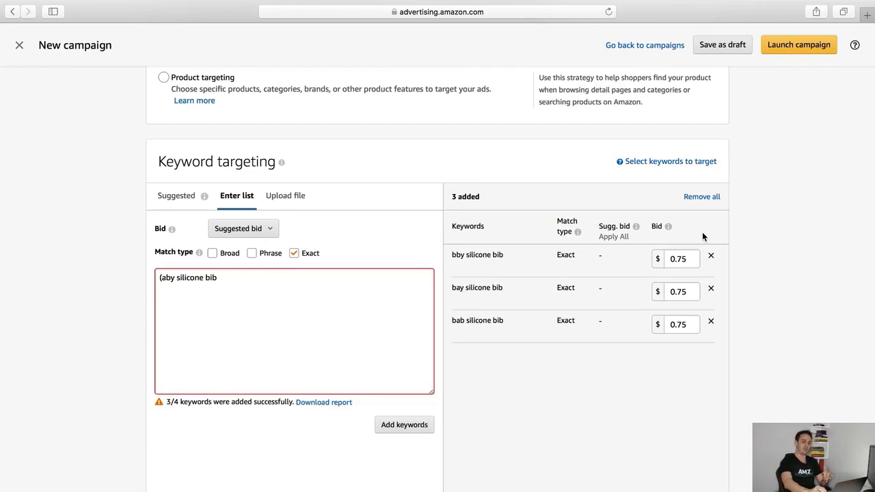
{"action": "scroll", "coordinate": [703, 235], "scroll_direction": "down", "scroll_amount": 3}
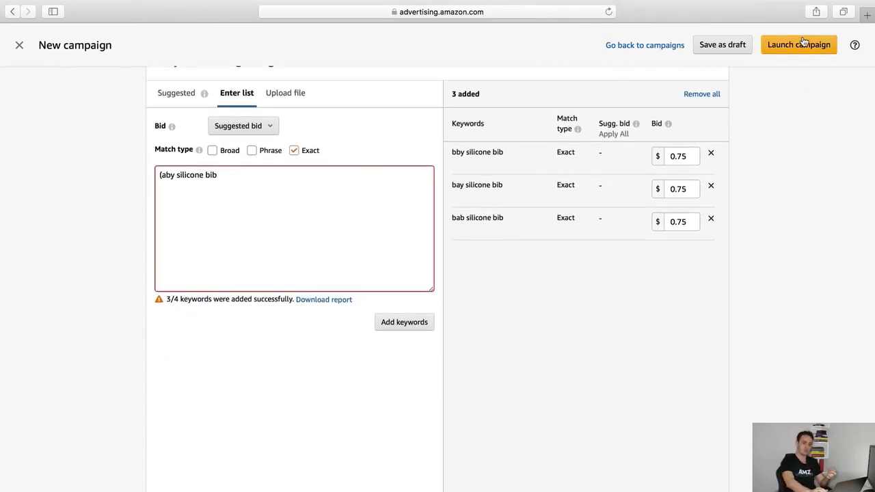
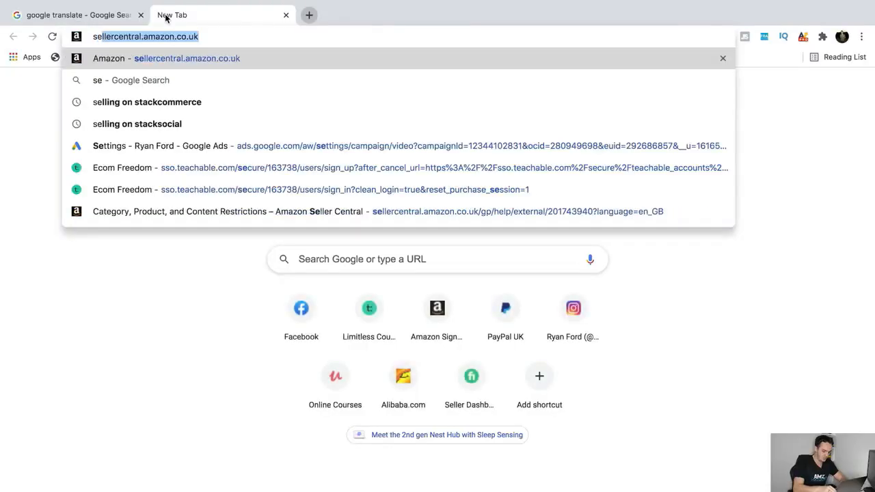
Look up the UK's second most spoken language (Polish), then return to Google Translate
{"action": "type", "text": "cond "}
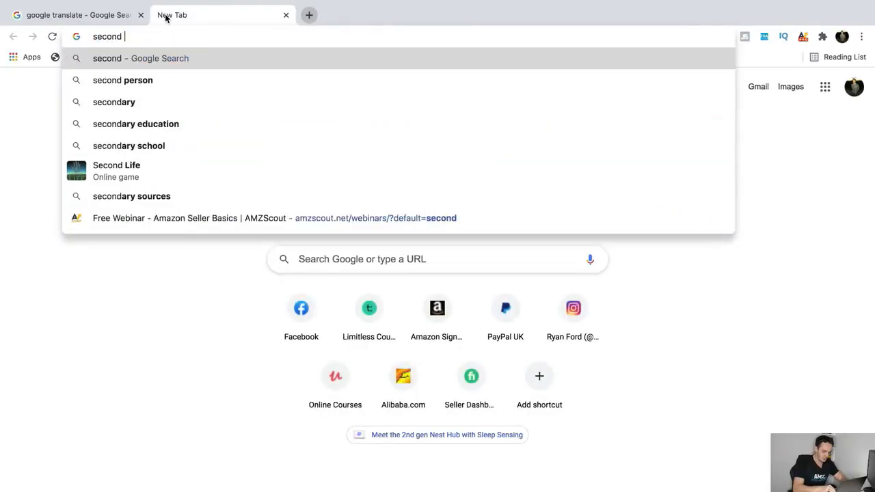
{"action": "type", "text": "most spoken language"}
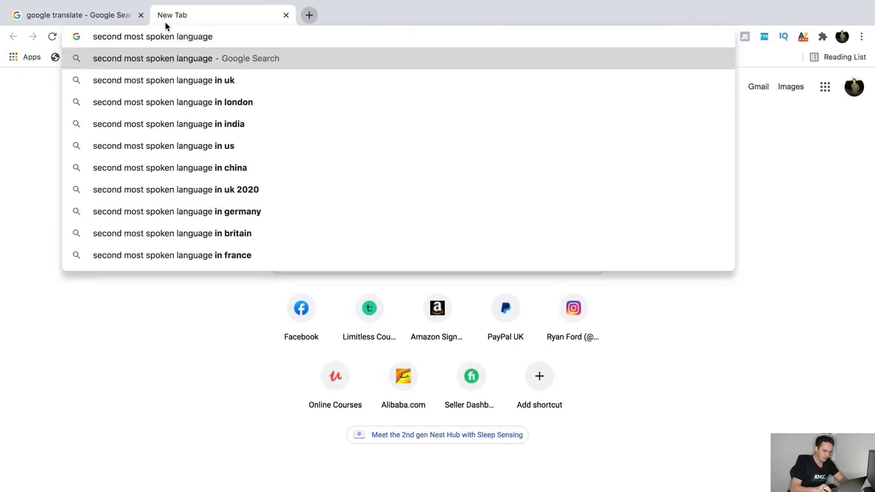
{"action": "left_click", "coordinate": [205, 80]}
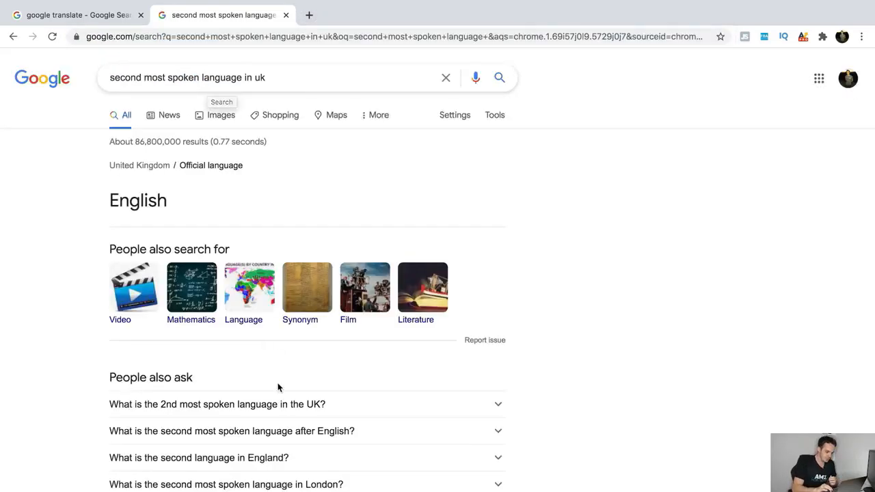
{"action": "left_click", "coordinate": [287, 406]}
{"action": "scroll", "coordinate": [79, 357], "scroll_direction": "down", "scroll_amount": 2}
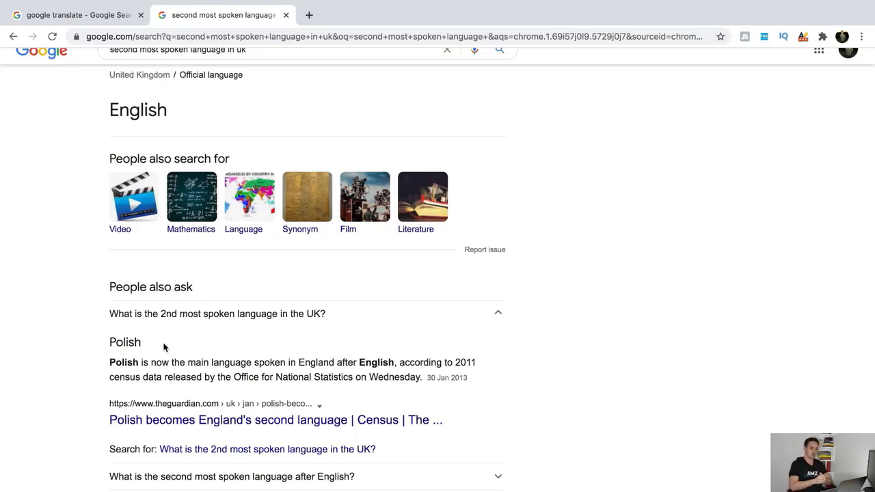
{"action": "mouse_move", "coordinate": [42, 2]}
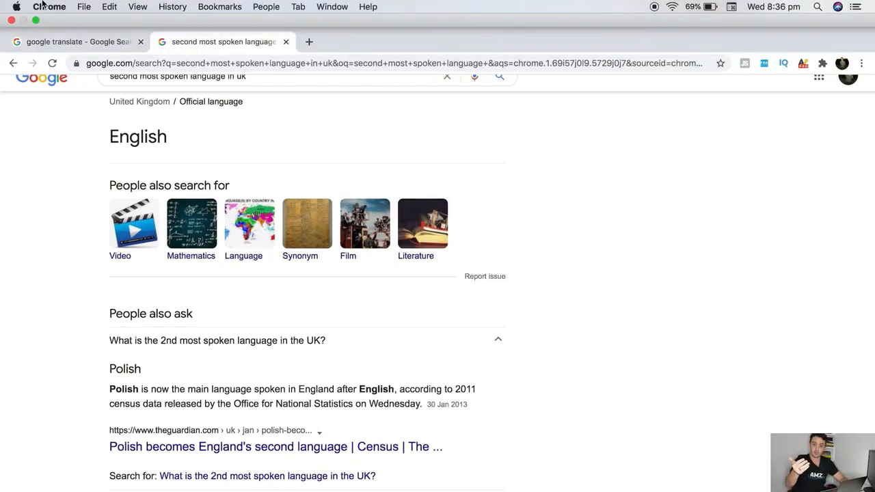
{"action": "left_click", "coordinate": [85, 43]}
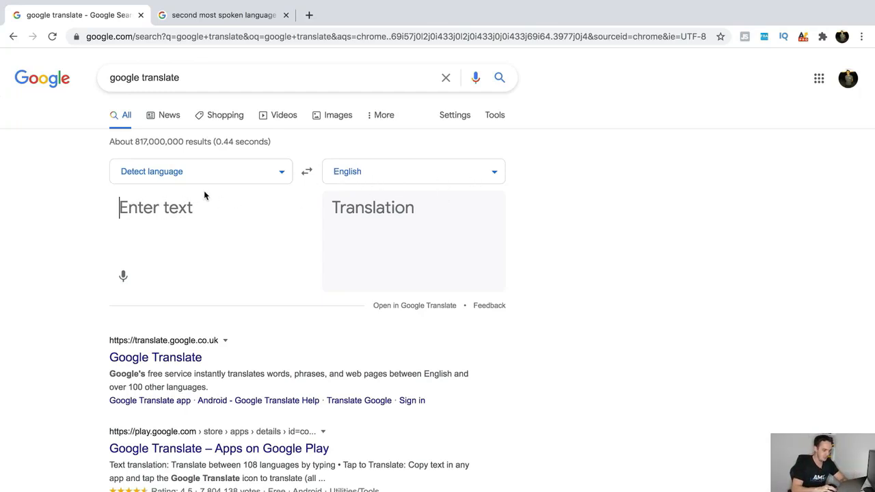
Set Google Translate's target language to Polish
{"action": "left_click", "coordinate": [458, 187]}
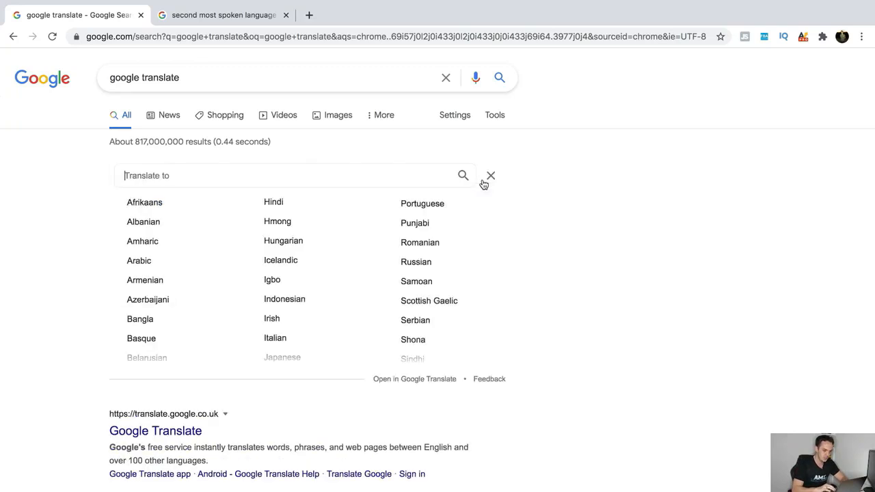
{"action": "scroll", "coordinate": [428, 253], "scroll_direction": "down", "scroll_amount": 1}
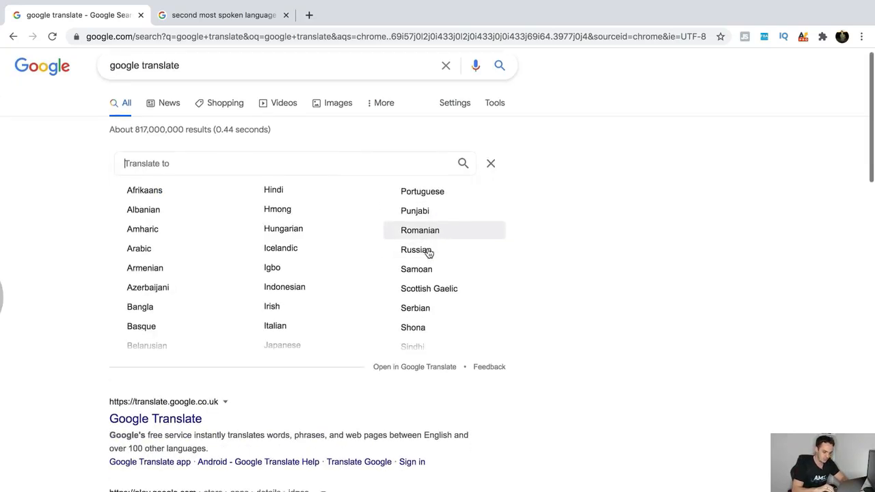
{"action": "type", "text": "poli"}
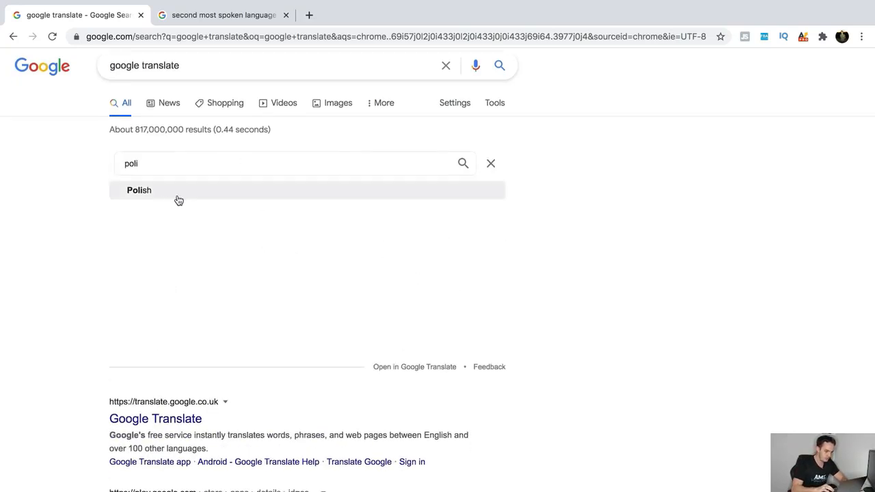
{"action": "left_click", "coordinate": [176, 197]}
Enter the phrases baby silicone bib, silcone bib for baby boy and baby girl pink silicone bib
{"action": "type", "text": "bab"}
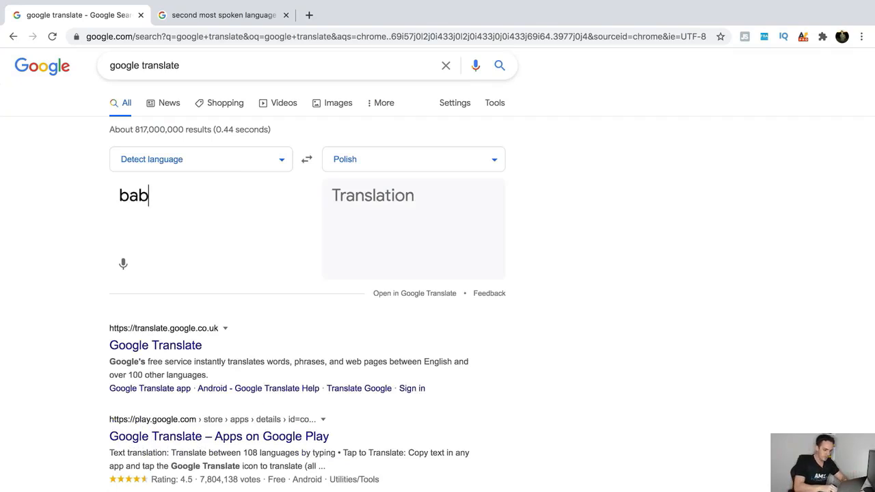
{"action": "type", "text": "y silicone bib"}
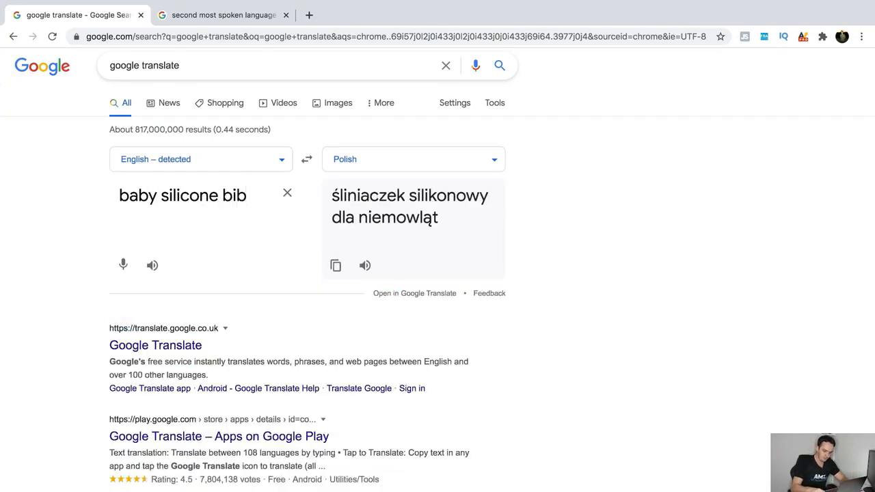
{"action": "key", "text": "Return"}
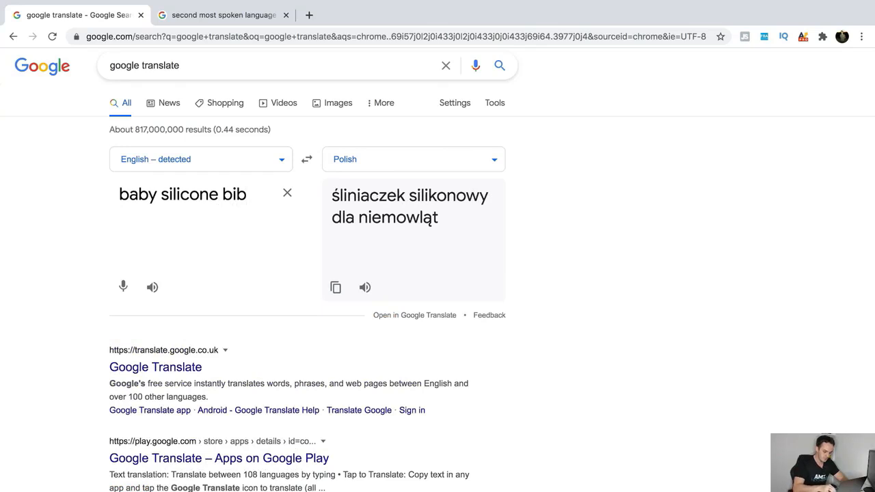
{"action": "type", "text": "silcone bib"}
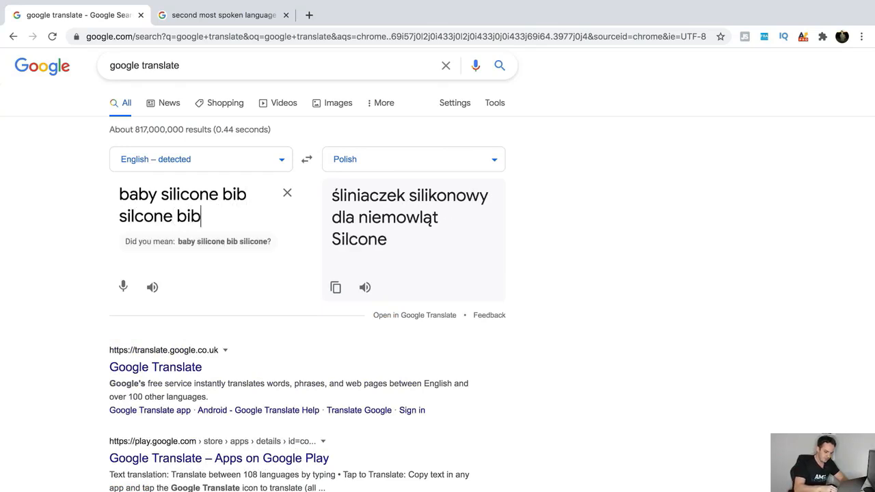
{"action": "type", "text": " for baby boy"}
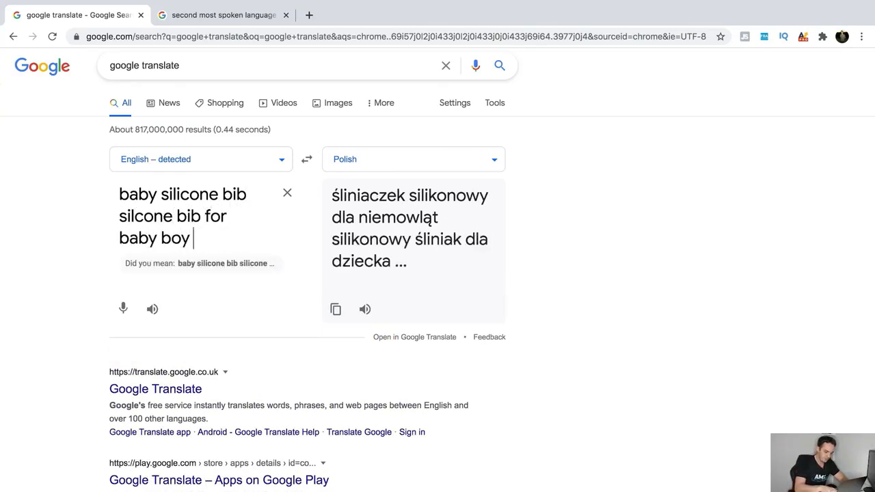
{"action": "key", "text": "Return"}
{"action": "type", "text": "baby gi"}
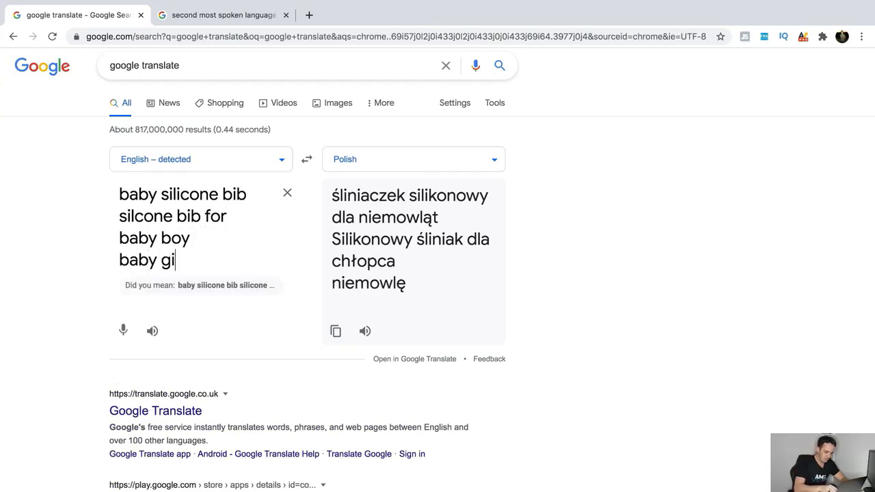
{"action": "type", "text": "rl pink silicone bib"}
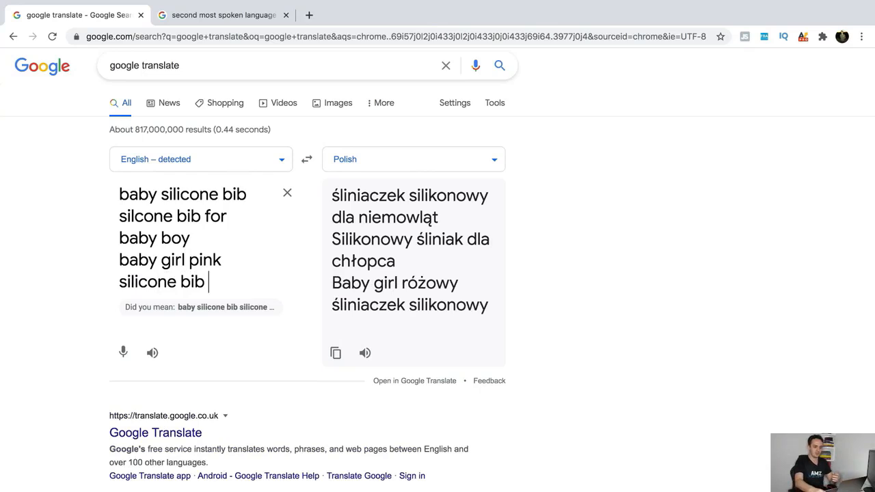
{"action": "key", "text": "Return"}
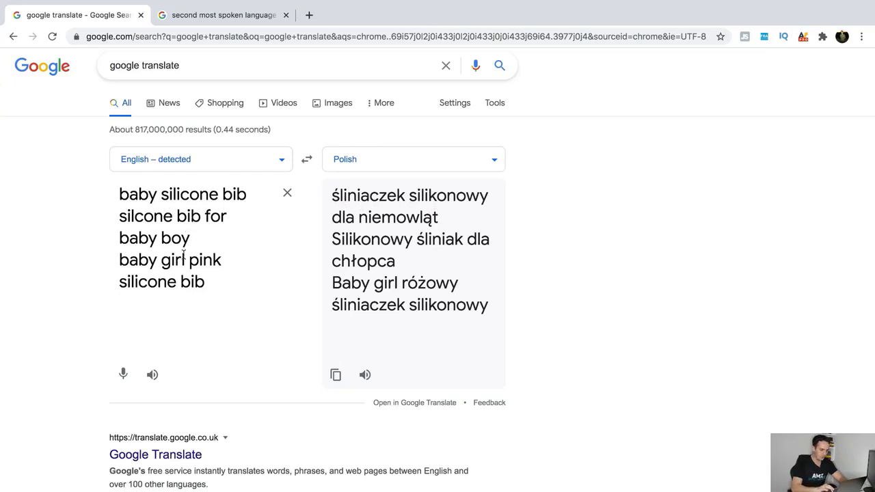
Delete the extra phrases, keeping baby silicone bib, and select its Polish translation
{"action": "left_click_drag", "start_coordinate": [209, 283], "coordinate": [121, 225]}
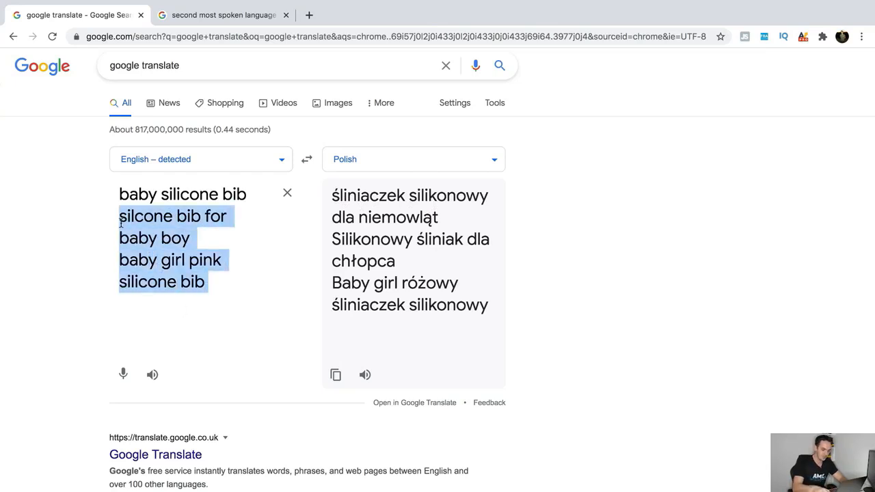
{"action": "key", "text": "BackSpace"}
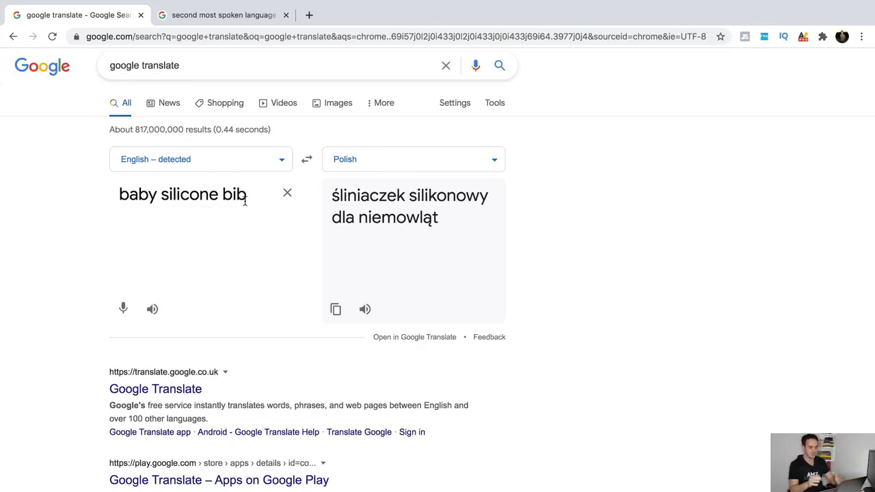
{"action": "left_click_drag", "start_coordinate": [479, 239], "coordinate": [325, 195]}
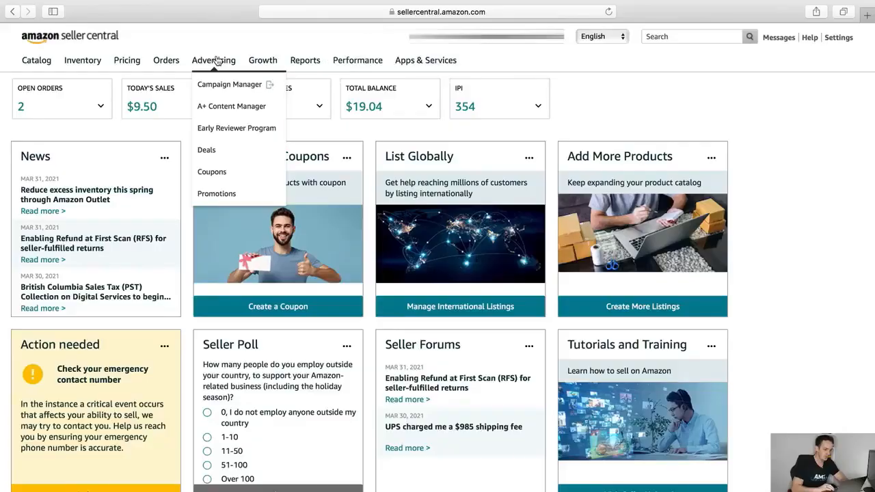
Create a Sponsored Products campaign named 'foreign word campaign' with a $10 daily budget
{"action": "left_click", "coordinate": [221, 82]}
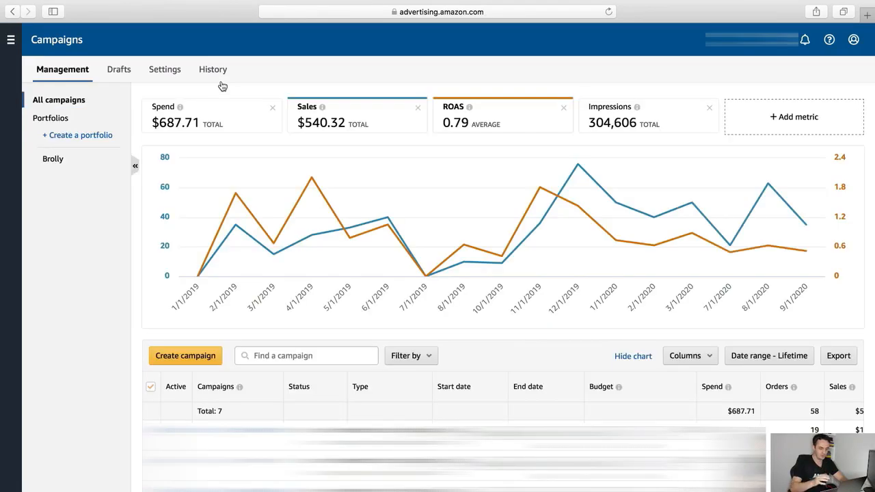
{"action": "left_click", "coordinate": [200, 359]}
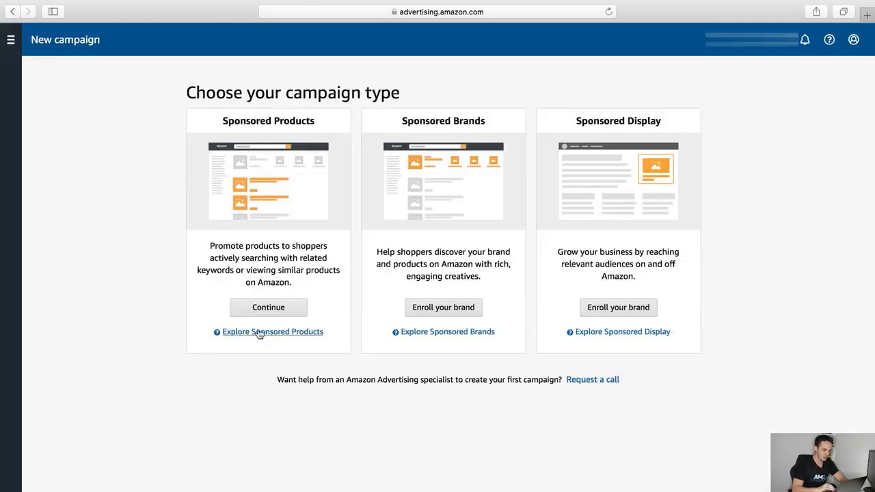
{"action": "left_click", "coordinate": [267, 309]}
{"action": "type", "text": "foreign"}
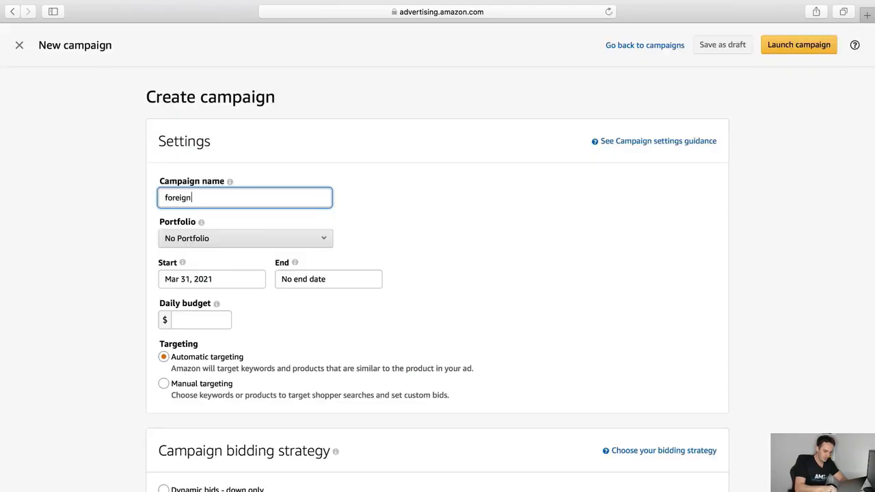
{"action": "type", "text": " word campaign"}
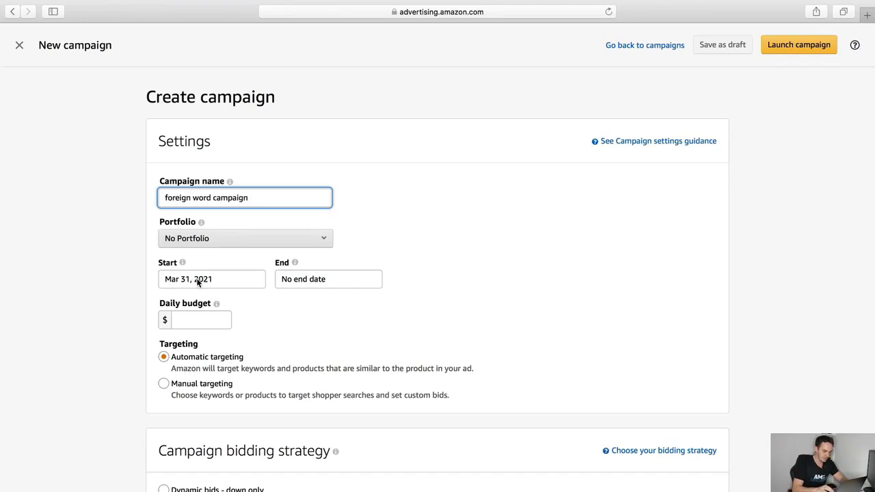
{"action": "left_click", "coordinate": [189, 319]}
{"action": "type", "text": "10"}
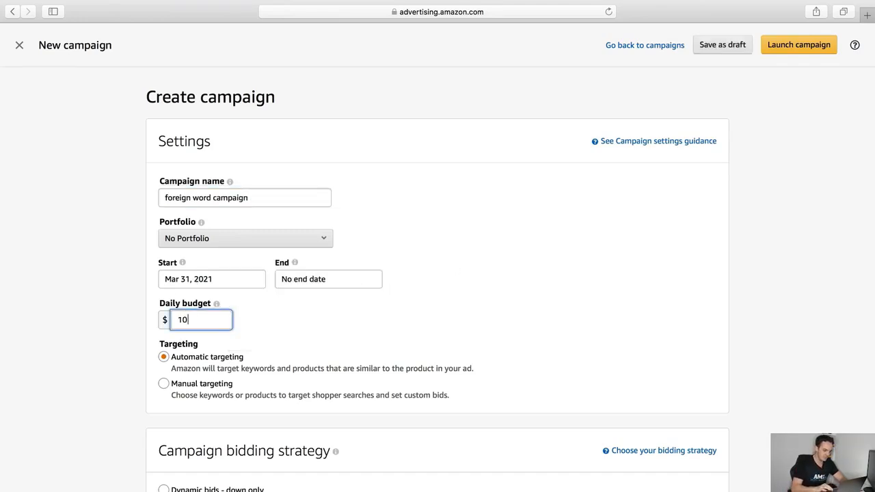
Switch to manual targeting, name the ad group 'foreign word campaign', and add the product
{"action": "left_click", "coordinate": [165, 384]}
{"action": "scroll", "coordinate": [168, 388], "scroll_direction": "down", "scroll_amount": 3}
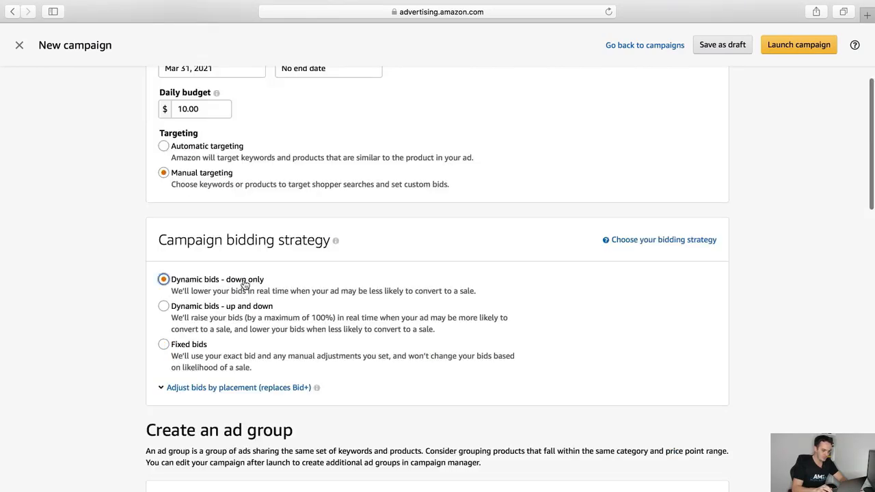
{"action": "triple_click", "coordinate": [216, 149]}
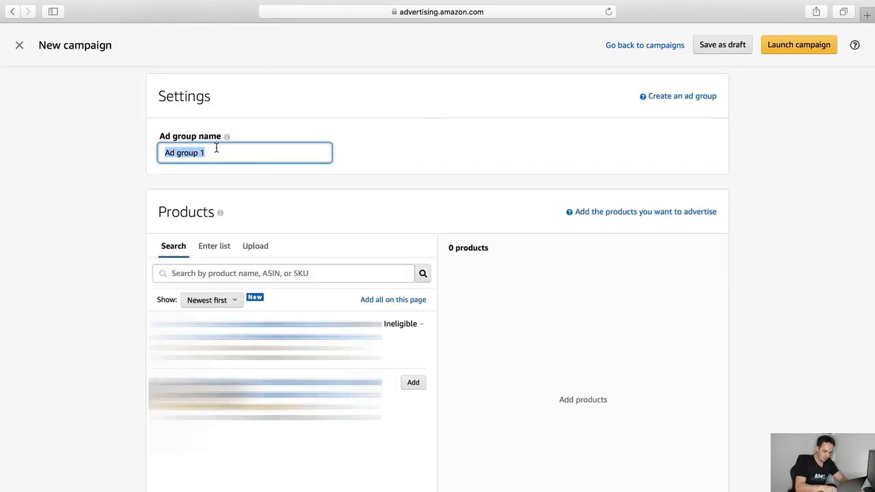
{"action": "type", "text": "foreign "}
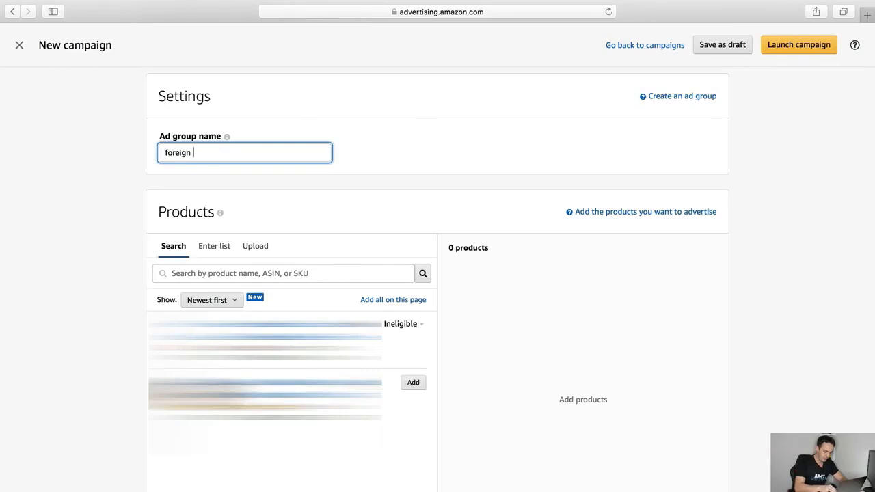
{"action": "type", "text": "word campaign"}
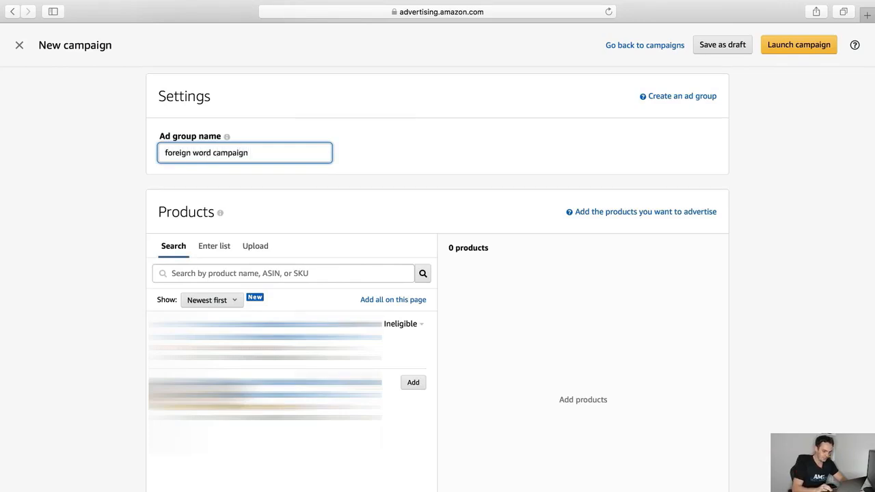
{"action": "left_click", "coordinate": [414, 385]}
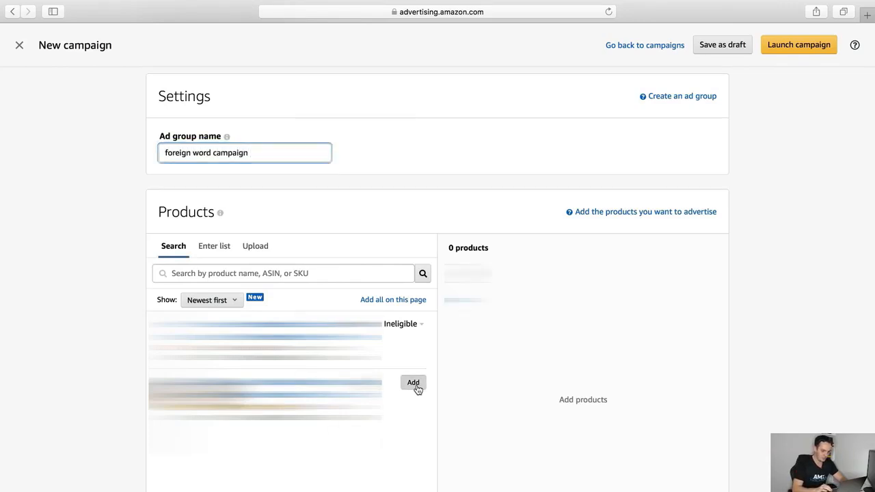
{"action": "scroll", "coordinate": [448, 380], "scroll_direction": "down", "scroll_amount": 10}
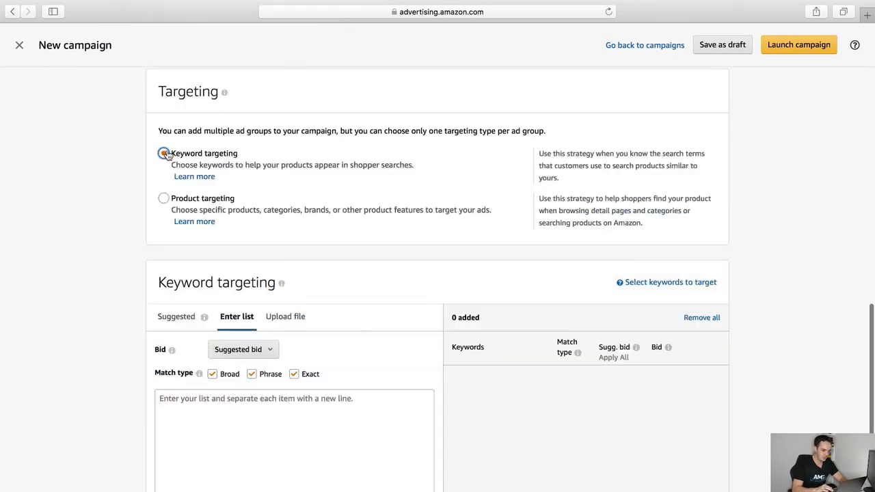
Leave only Exact match checked and copy the Polish translation from Chrome
{"action": "left_click", "coordinate": [213, 376]}
{"action": "left_click", "coordinate": [251, 375]}
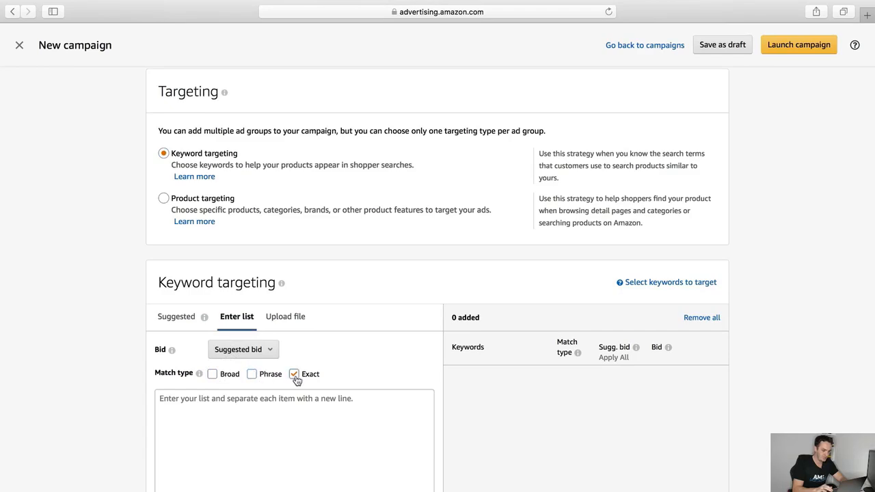
{"action": "key", "text": "ctrl+Up"}
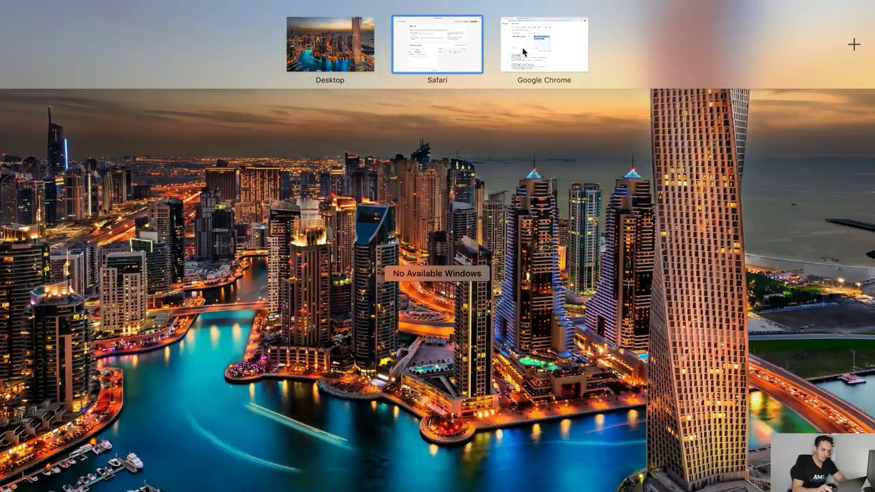
{"action": "left_click", "coordinate": [522, 48]}
{"action": "right_click", "coordinate": [387, 208]}
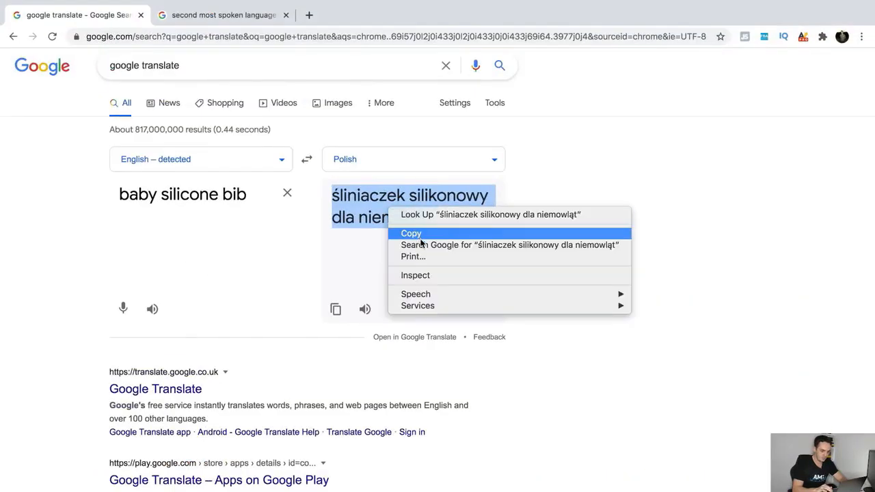
{"action": "left_click", "coordinate": [414, 233]}
Paste śliniaczek silikonowy dla niemowląt into the campaign's keyword list
{"action": "key", "text": "ctrl+Up"}
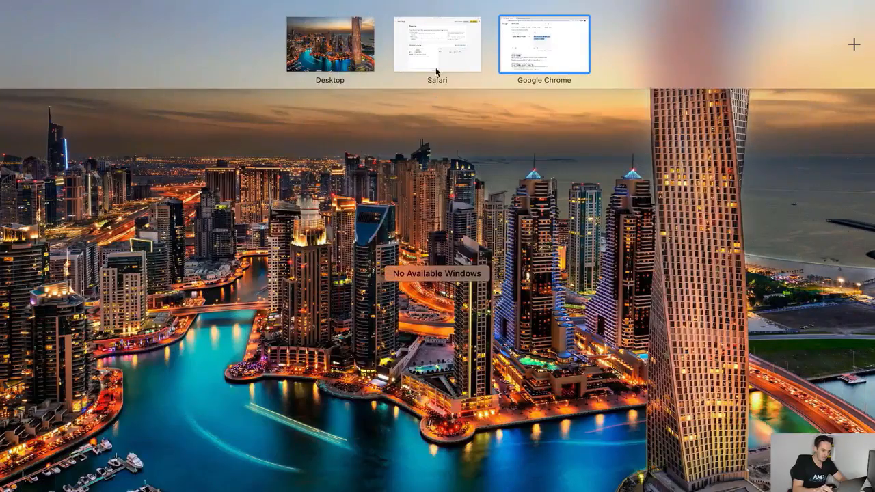
{"action": "left_click", "coordinate": [435, 67]}
{"action": "left_click", "coordinate": [280, 421]}
{"action": "key", "text": "super+v"}
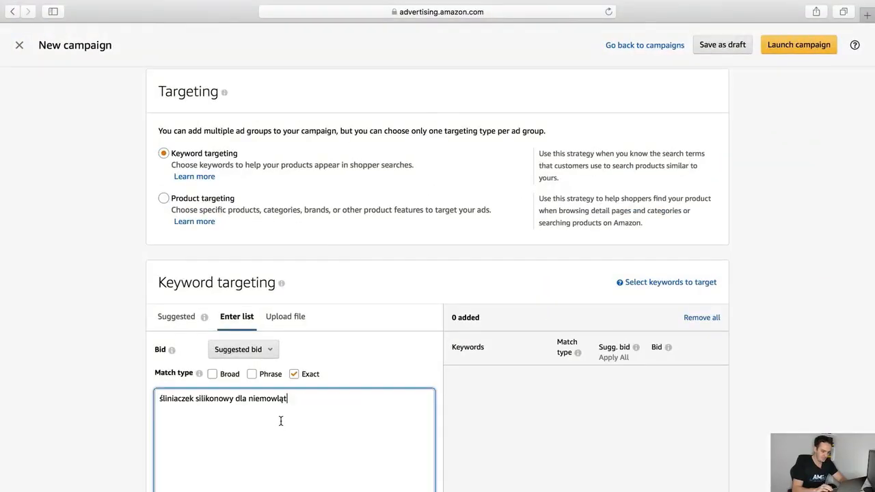
{"action": "key", "text": "Return"}
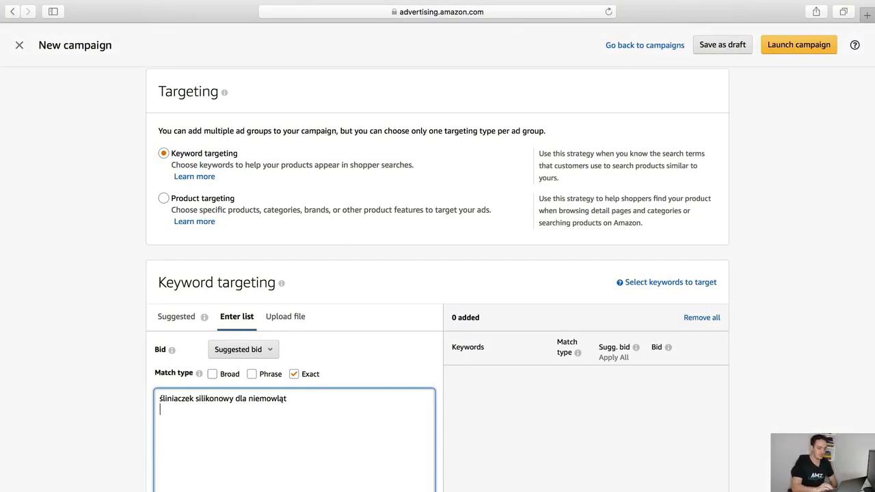
{"action": "scroll", "coordinate": [313, 303], "scroll_direction": "down", "scroll_amount": 2}
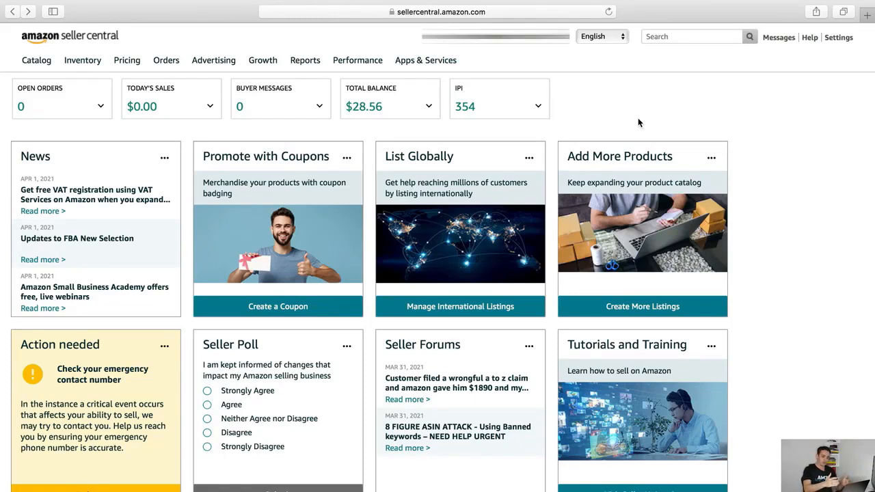
Open Campaign Manager from Seller Central's Advertising menu
{"action": "mouse_move", "coordinate": [224, 64]}
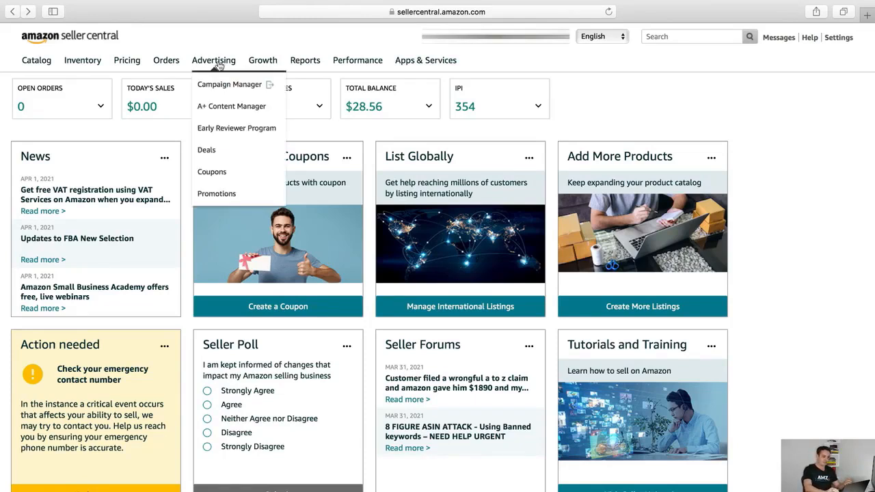
{"action": "left_click", "coordinate": [219, 87]}
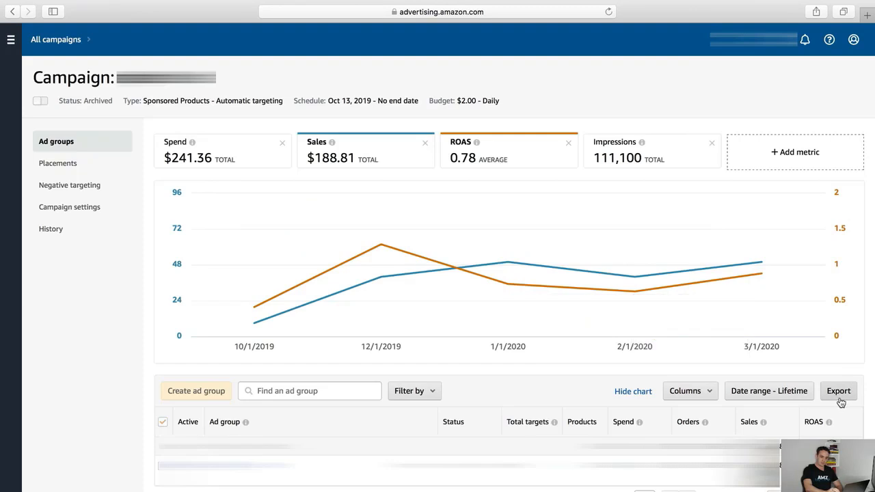
Export the ad group targeting report and open the downloaded CSV in Excel
{"action": "left_click", "coordinate": [840, 399]}
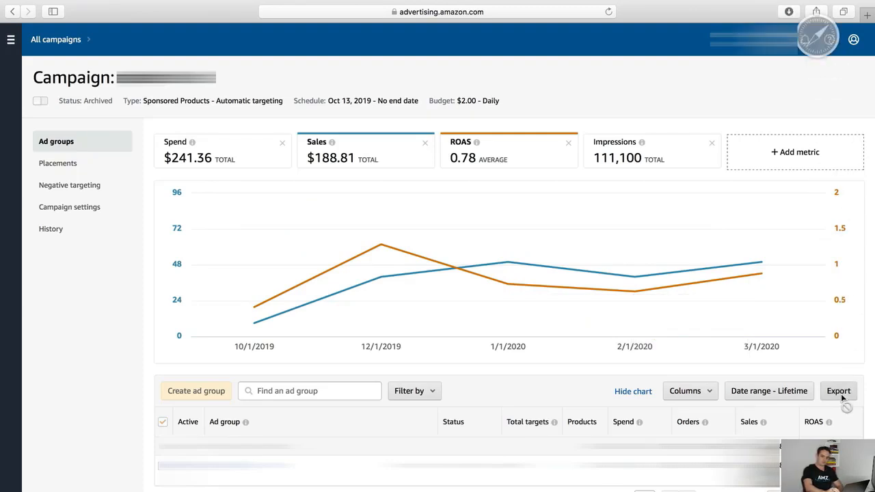
{"action": "left_click", "coordinate": [790, 13]}
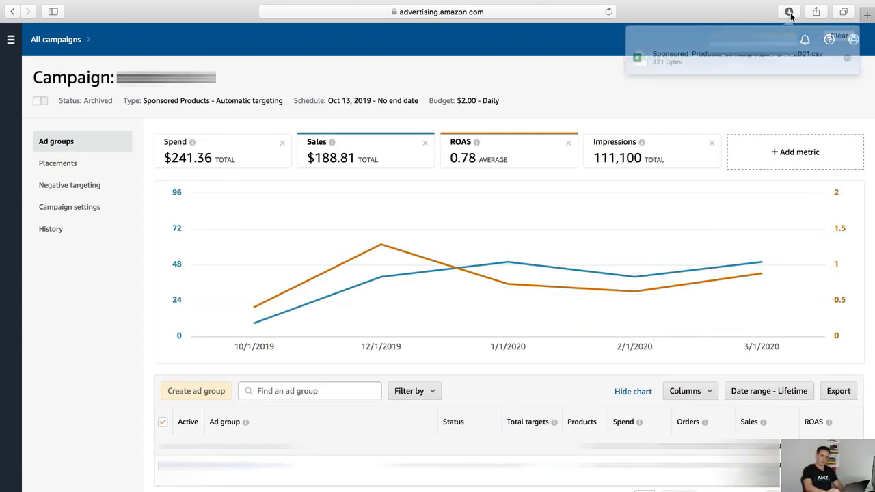
{"action": "double_click", "coordinate": [699, 58]}
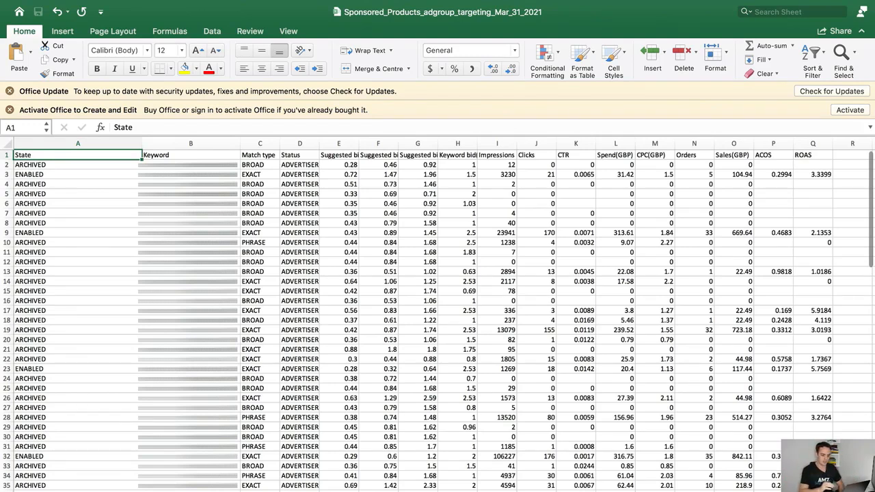
Sort the whole report by ACOS from largest to smallest
{"action": "left_click", "coordinate": [774, 146]}
{"action": "left_click", "coordinate": [824, 58]}
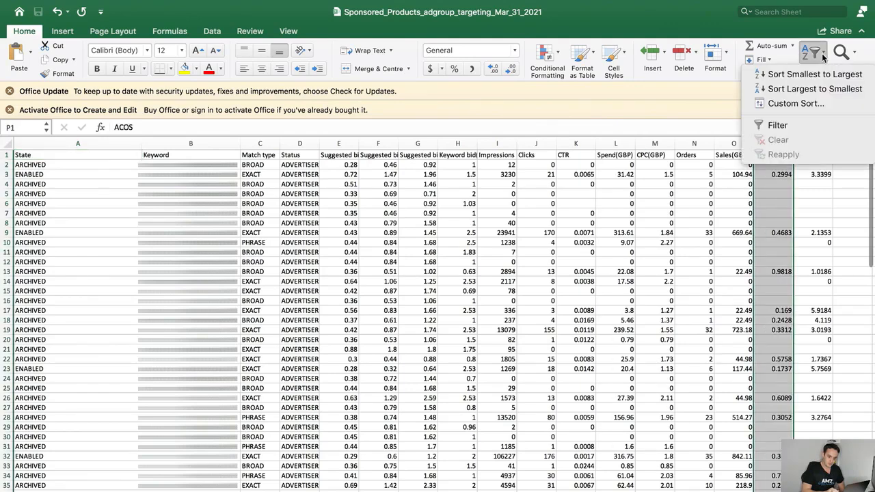
{"action": "left_click", "coordinate": [815, 89]}
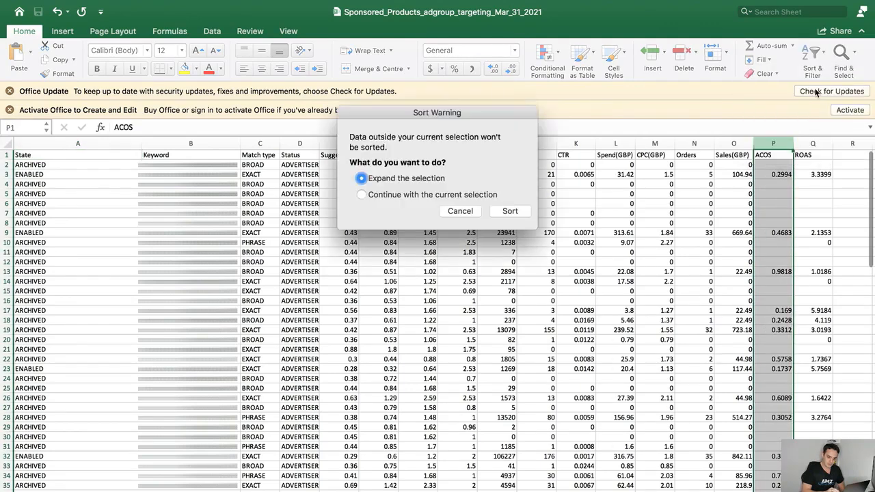
{"action": "left_click", "coordinate": [509, 211]}
{"action": "left_click", "coordinate": [564, 127]}
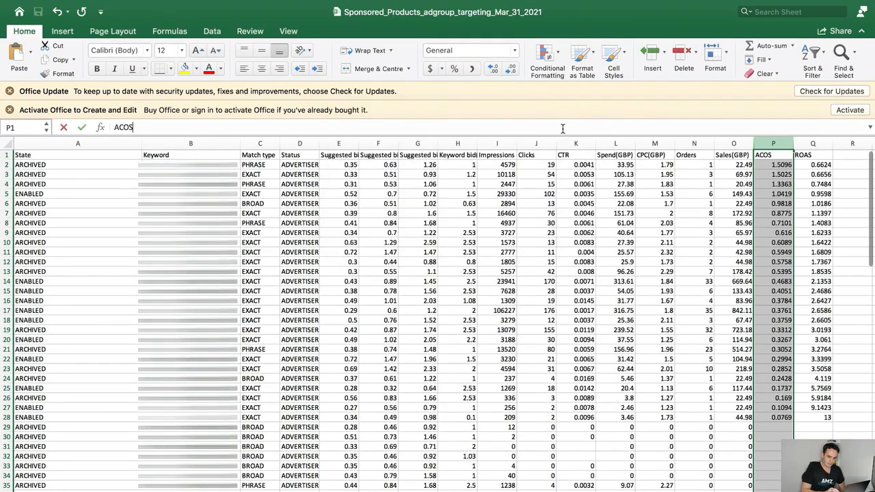
Delete columns D through O, Status to Sales(GBP), leaving ACOS and ROAS beside Match type
{"action": "left_click", "coordinate": [742, 146]}
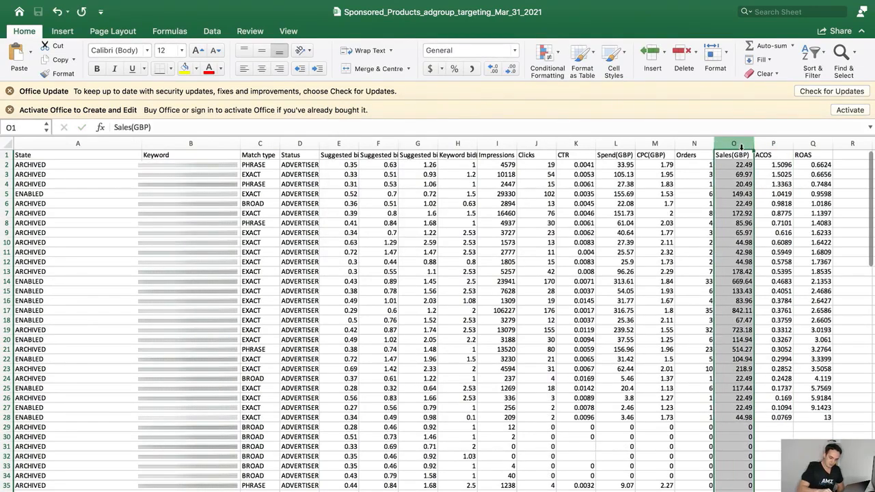
{"action": "key", "text": "shift+Left"}
{"action": "key", "text": "shift+Left"}
{"action": "key", "text": "shift+Left"}
{"action": "key", "text": "shift+Left"}
{"action": "key", "text": "shift+Left"}
{"action": "key", "text": "shift+Left"}
{"action": "key", "text": "shift+Left"}
{"action": "key", "text": "shift+Left"}
{"action": "key", "text": "shift+Left"}
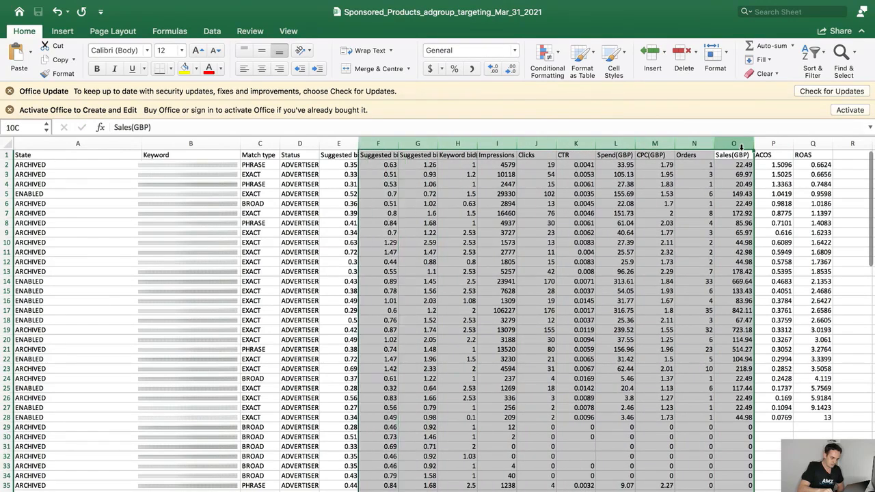
{"action": "key", "text": "shift+Left"}
{"action": "key", "text": "shift+Left"}
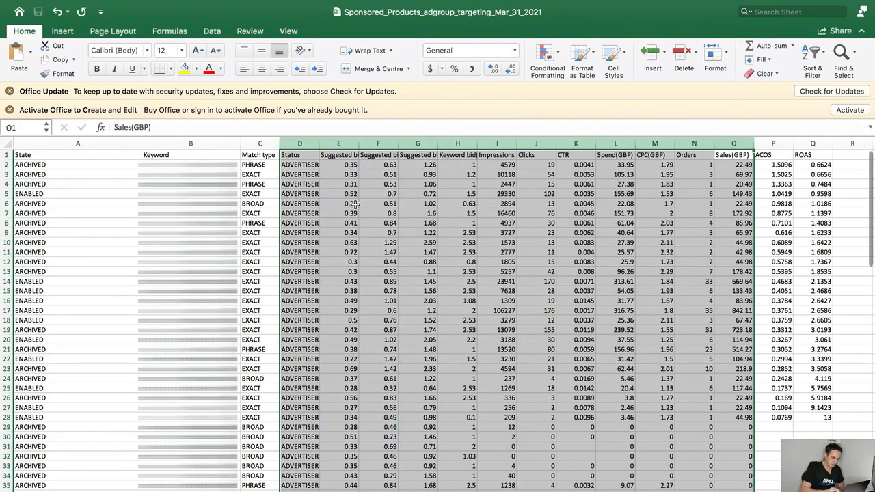
{"action": "right_click", "coordinate": [400, 144]}
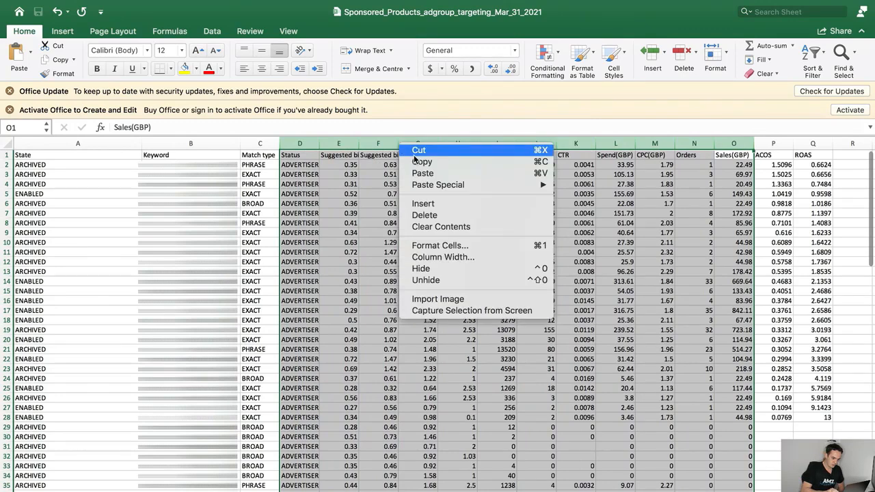
{"action": "left_click", "coordinate": [436, 217]}
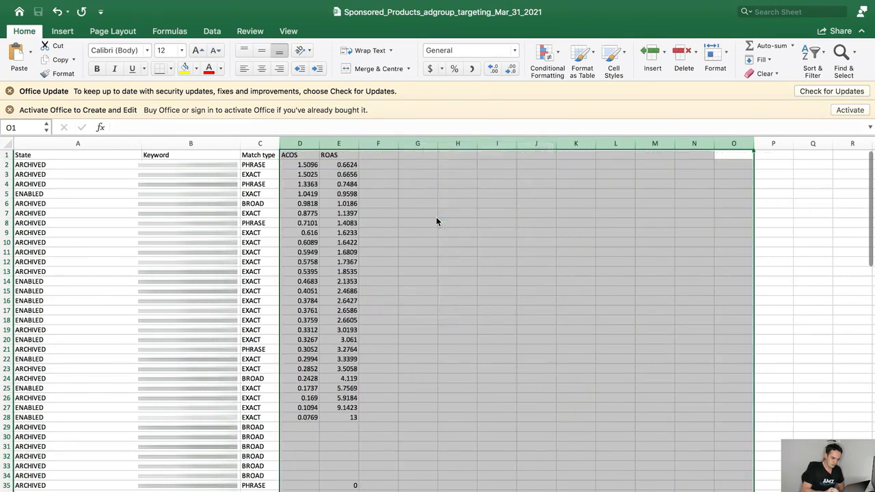
{"action": "left_click", "coordinate": [375, 144]}
{"action": "left_click", "coordinate": [389, 190]}
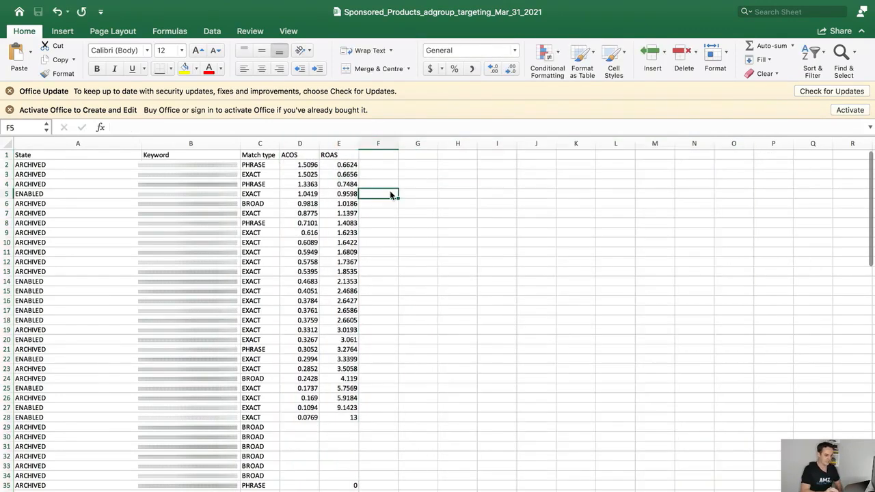
Delete the Match type column from the report
{"action": "right_click", "coordinate": [268, 144]}
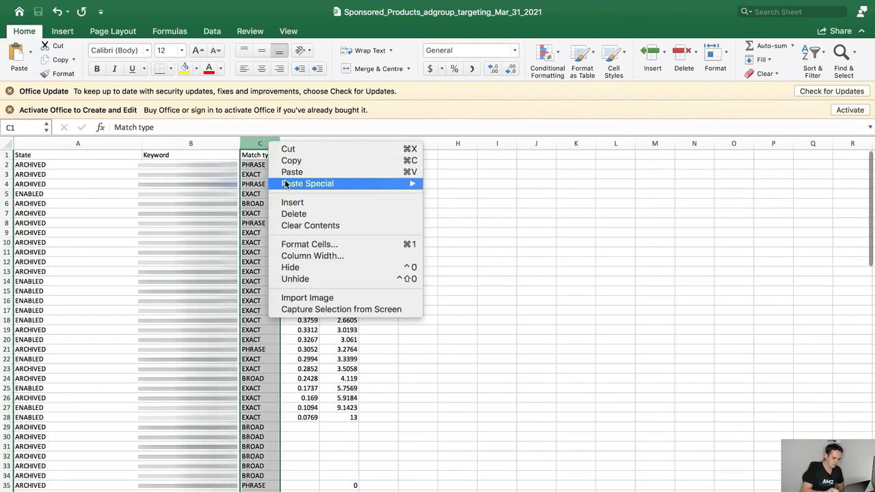
{"action": "left_click", "coordinate": [301, 216]}
{"action": "left_click", "coordinate": [300, 164]}
{"action": "left_click", "coordinate": [301, 128]}
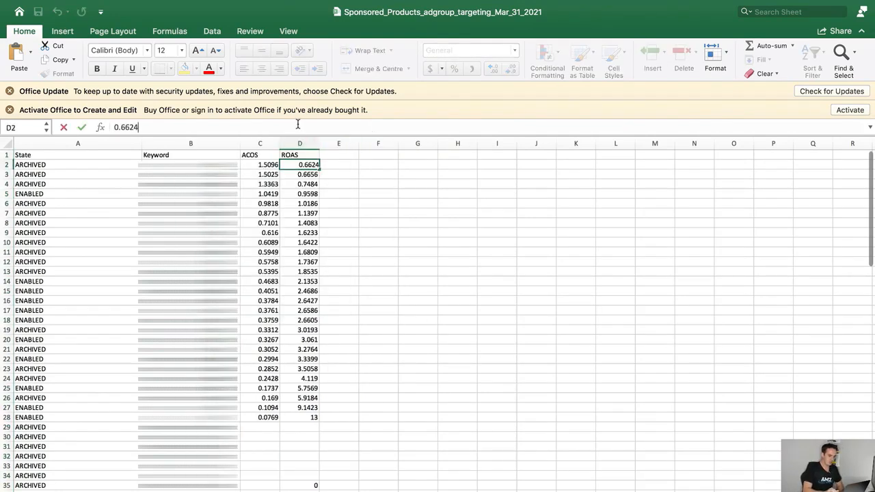
Review the highest ACOS values, topping at 1.5096, and the first keyword, pest repeller
{"action": "left_click", "coordinate": [268, 156]}
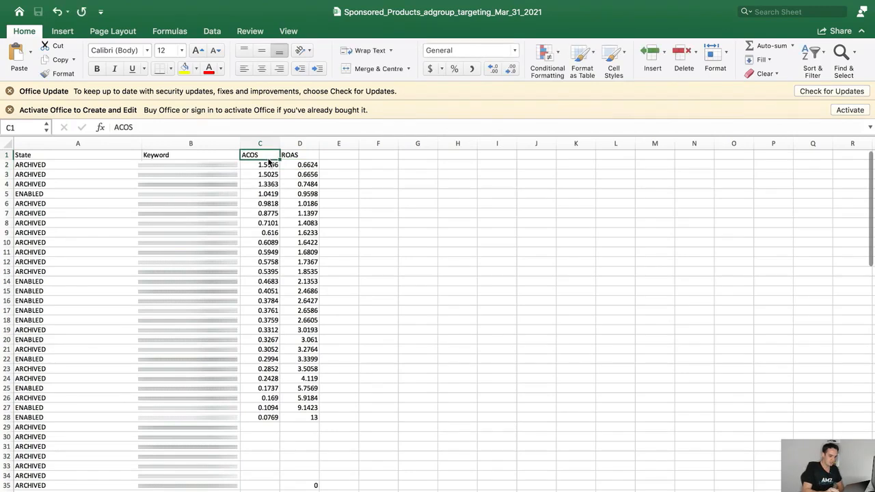
{"action": "left_click", "coordinate": [269, 167]}
{"action": "left_click", "coordinate": [270, 175]}
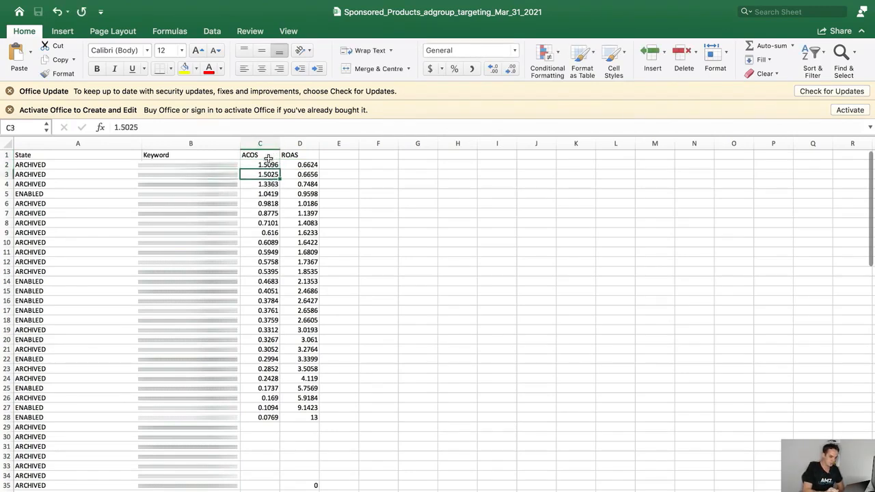
{"action": "left_click", "coordinate": [269, 165]}
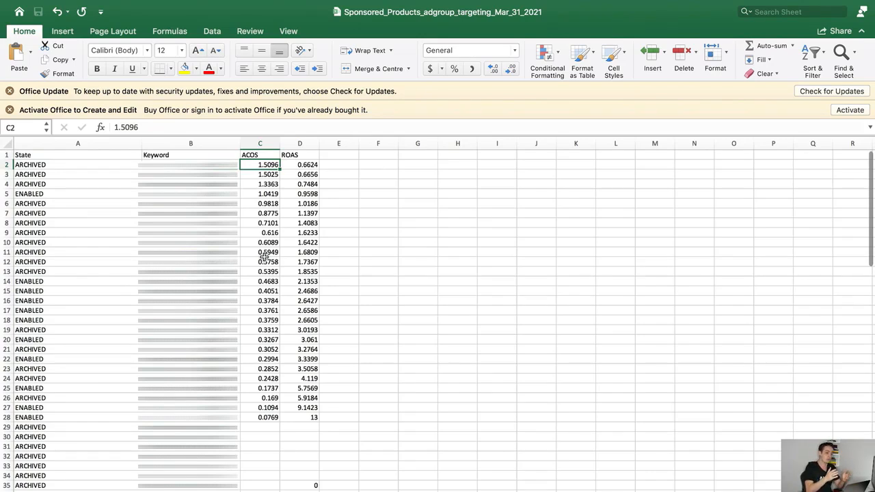
{"action": "left_click", "coordinate": [212, 165]}
{"action": "left_click", "coordinate": [226, 127]}
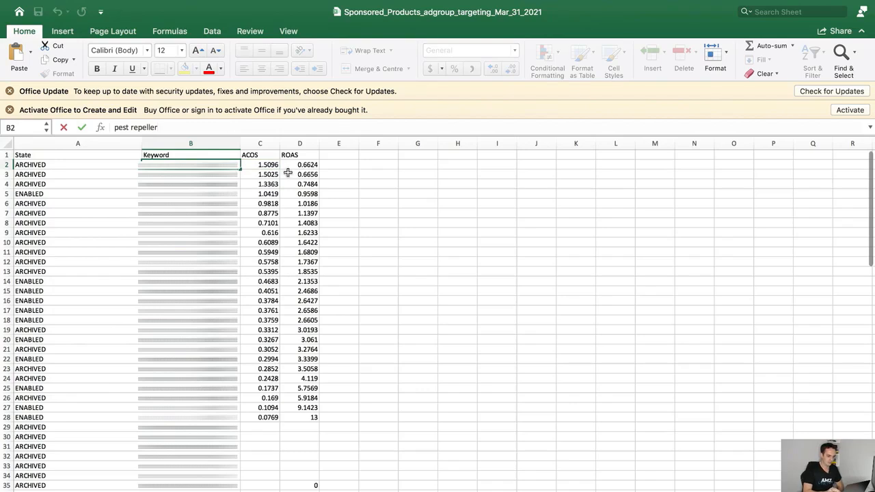
{"action": "left_click", "coordinate": [260, 156]}
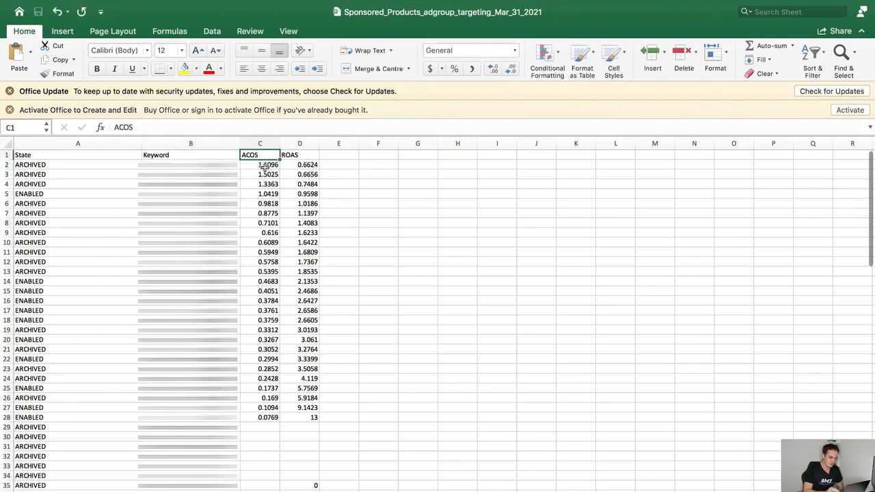
{"action": "left_click", "coordinate": [264, 168]}
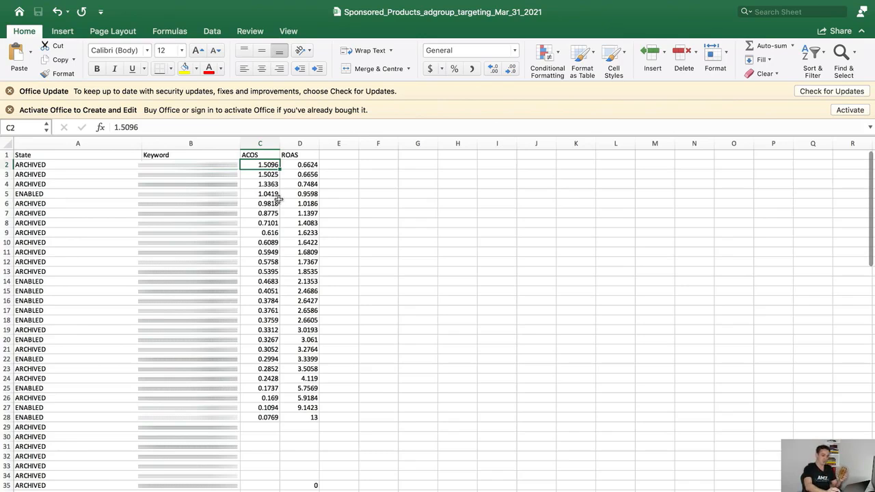
Select the ACOS band 0.3052–0.1094 and check the keyword behind 0.3052
{"action": "left_click", "coordinate": [271, 350]}
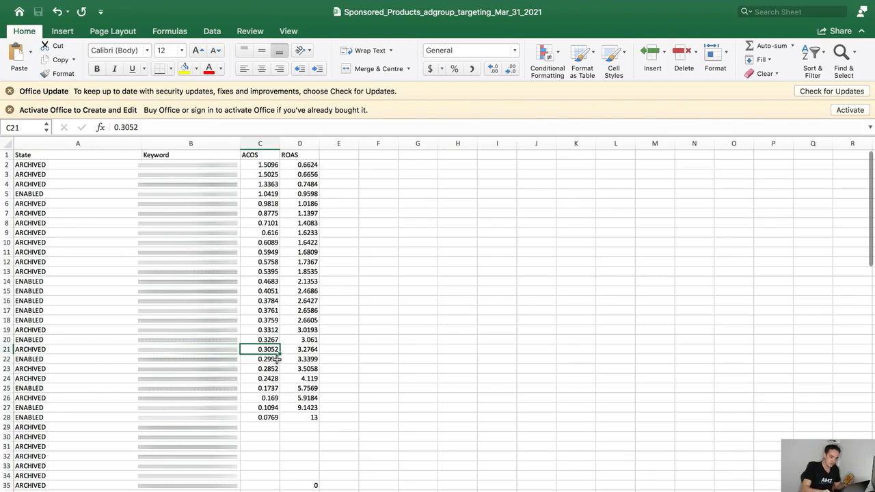
{"action": "key", "text": "shift+Down"}
{"action": "key", "text": "shift+Down"}
{"action": "key", "text": "shift+Down"}
{"action": "key", "text": "shift+Down"}
{"action": "key", "text": "shift+Down"}
{"action": "key", "text": "shift+Down"}
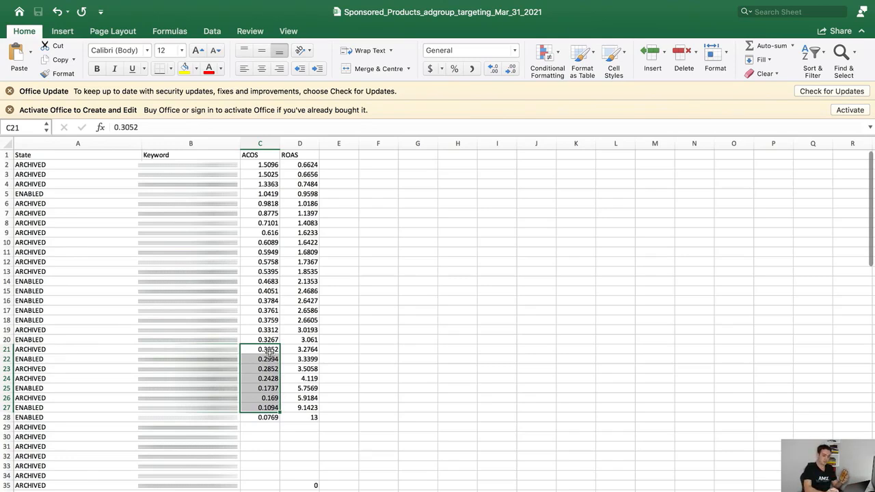
{"action": "key", "text": "Left"}
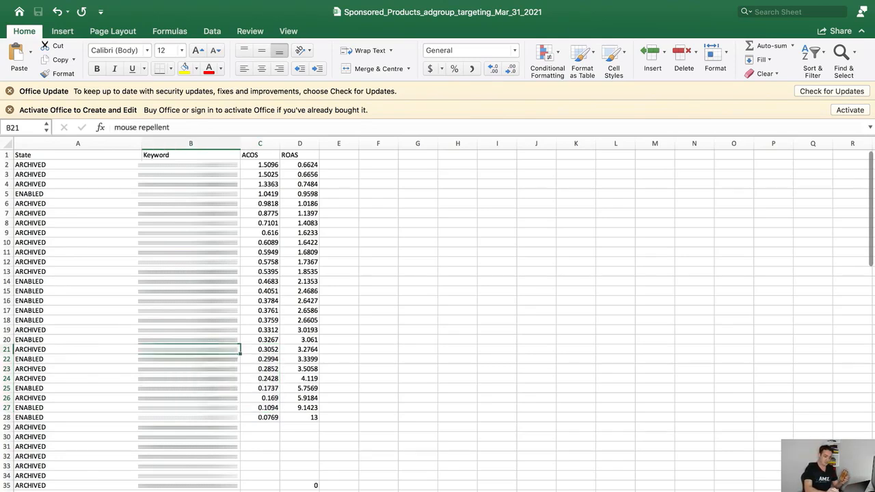
{"action": "left_click", "coordinate": [275, 350]}
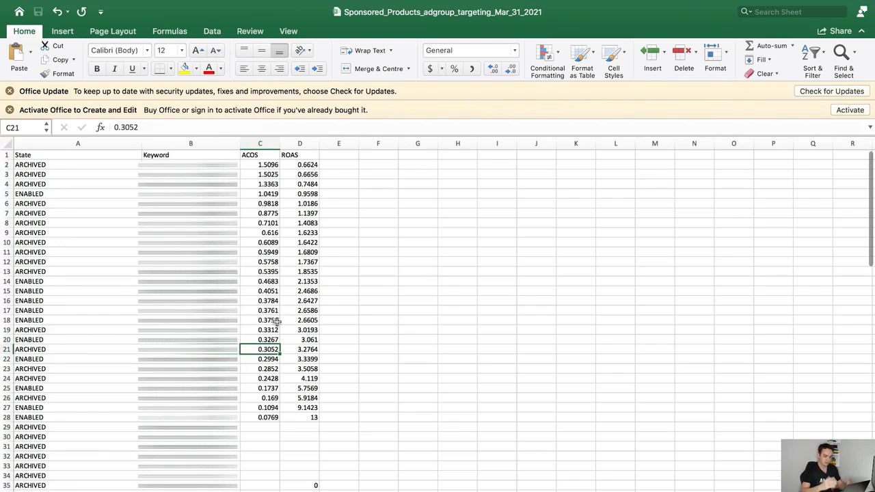
Select the bands 0.3784–0.1094 and 0.9818–0.4051, then look at rodent repellent
{"action": "left_click", "coordinate": [272, 301]}
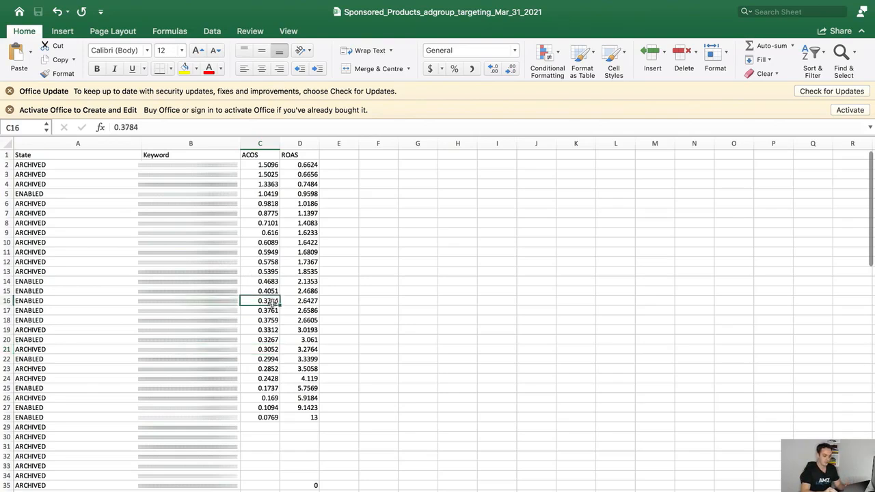
{"action": "key", "text": "shift+Down"}
{"action": "key", "text": "shift+Down"}
{"action": "key", "text": "shift+Down"}
{"action": "key", "text": "shift+Down"}
{"action": "key", "text": "shift+Down"}
{"action": "key", "text": "shift+Down"}
{"action": "key", "text": "shift+Down"}
{"action": "key", "text": "shift+Down"}
{"action": "key", "text": "shift+Down"}
{"action": "key", "text": "shift+Down"}
{"action": "key", "text": "shift+Down"}
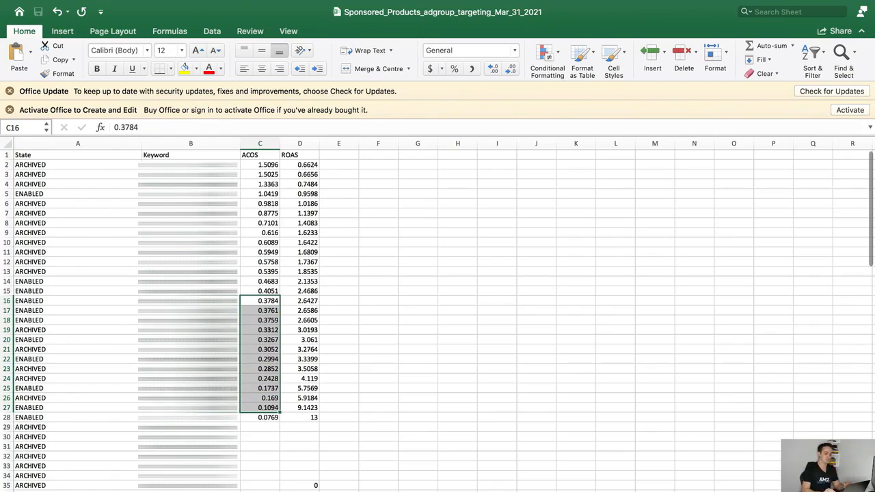
{"action": "left_click", "coordinate": [270, 292]}
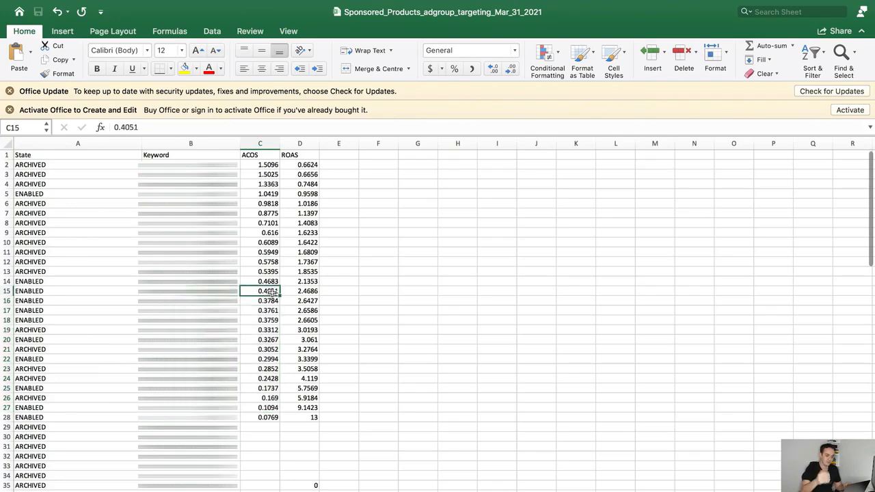
{"action": "key", "text": "shift+Up"}
{"action": "key", "text": "shift+Up"}
{"action": "key", "text": "shift+Up"}
{"action": "key", "text": "shift+Up"}
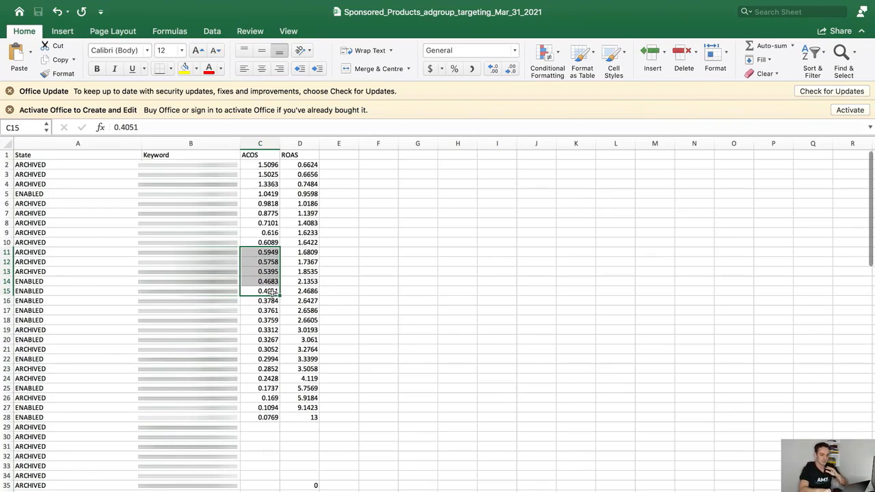
{"action": "key", "text": "shift+Up"}
{"action": "key", "text": "shift+Up"}
{"action": "key", "text": "shift+Up"}
{"action": "key", "text": "shift+Up"}
{"action": "key", "text": "shift+Up"}
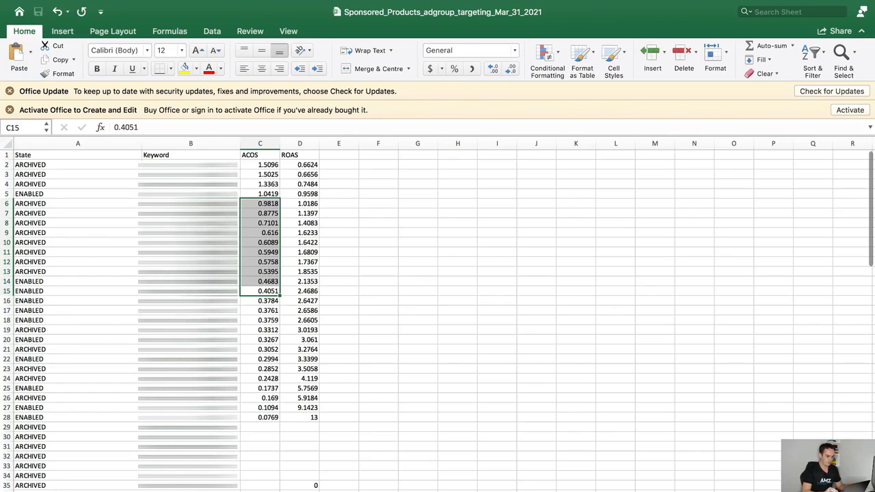
{"action": "left_click", "coordinate": [191, 233]}
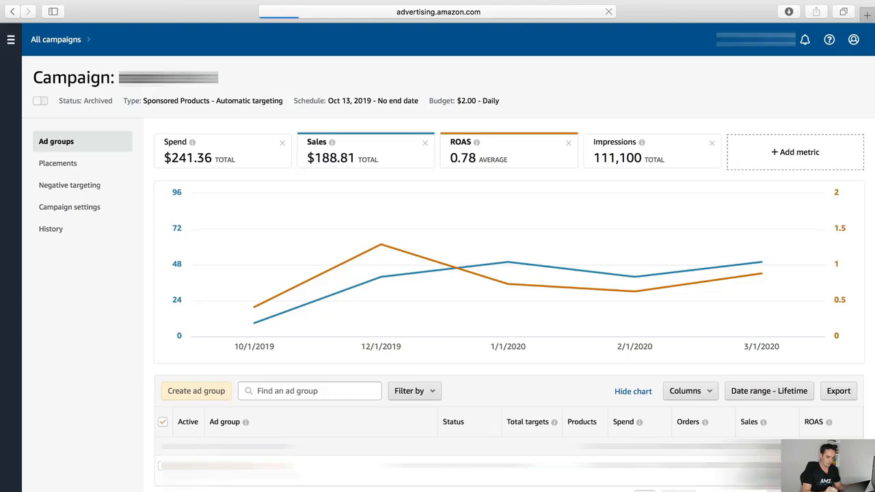
Show the Wallet ad group's four automatic targeting groups with their bids and spend
{"action": "left_click", "coordinate": [70, 170]}
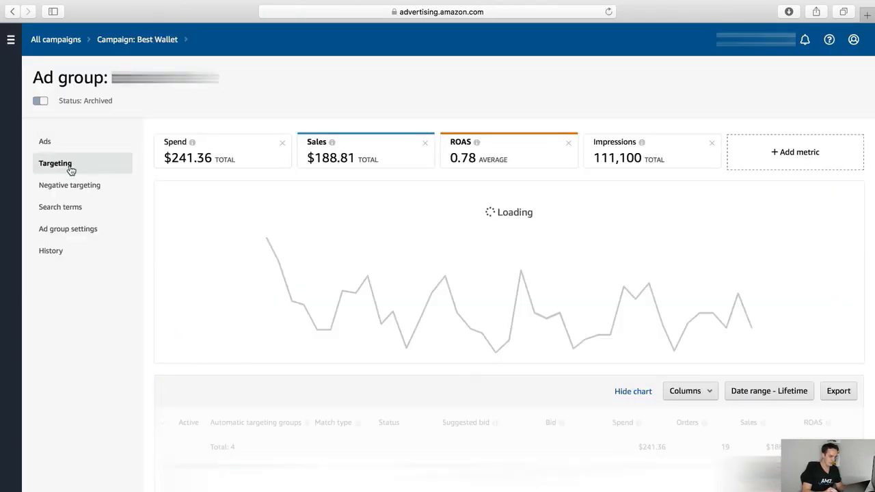
{"action": "scroll", "coordinate": [153, 333], "scroll_direction": "down", "scroll_amount": 3}
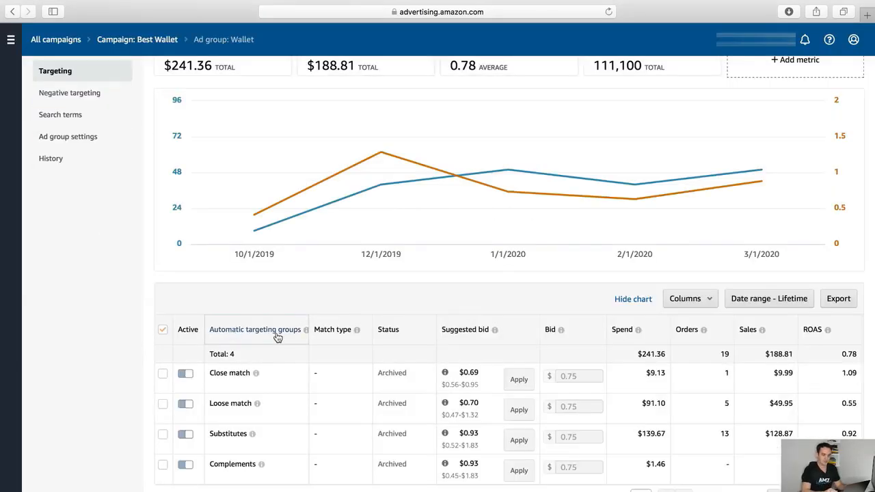